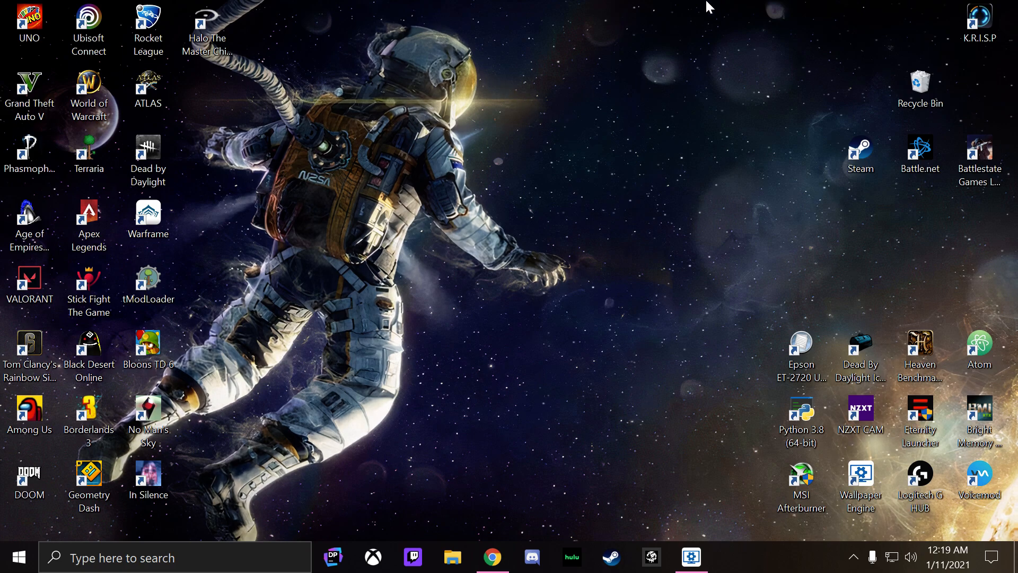
drag(536, 1, 724, 237)
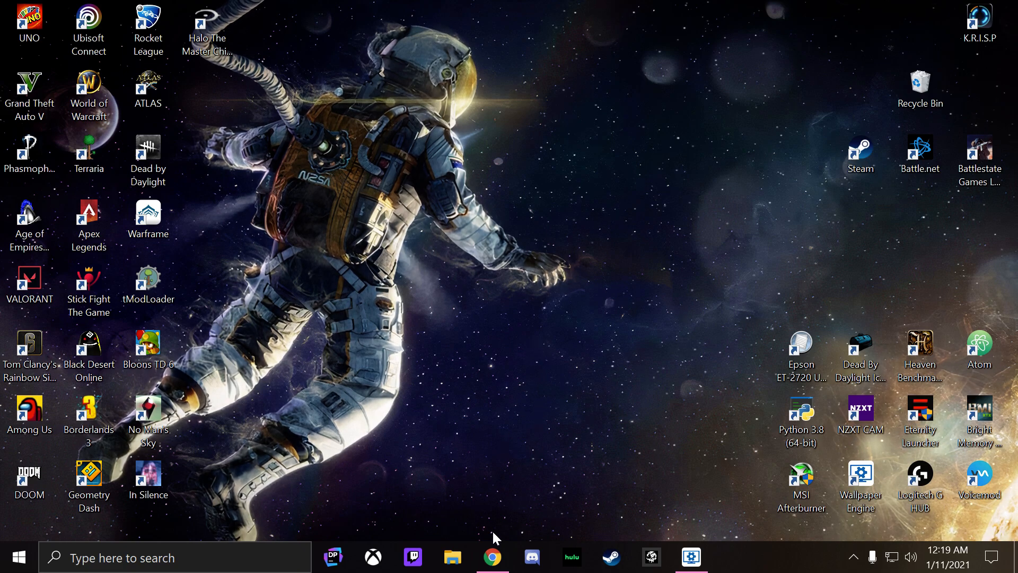
- Switch to Chrome and save the "Space Is Full Of Planets" image from the image search results to the computer
click(492, 556)
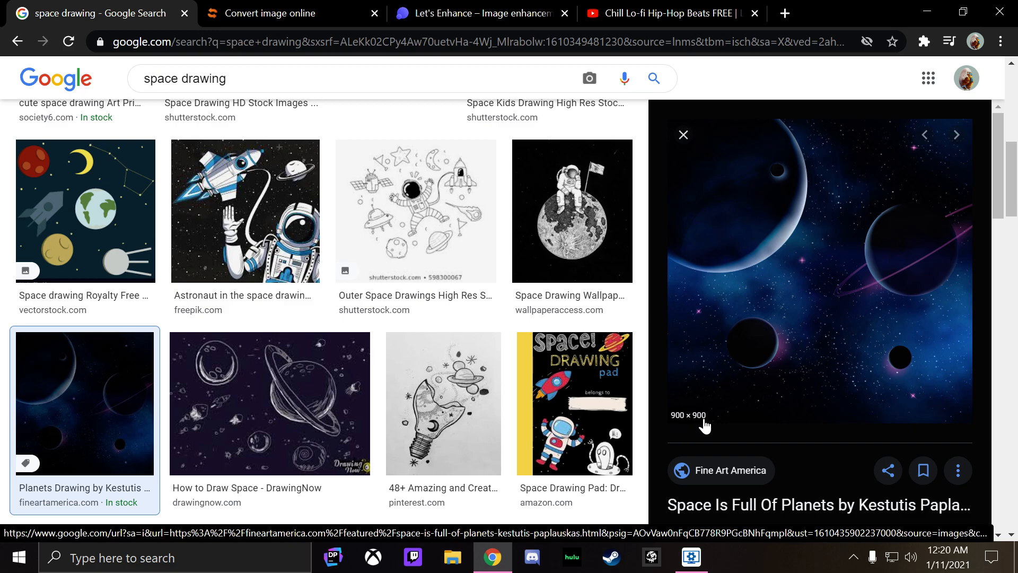
right_click(724, 290)
click(759, 432)
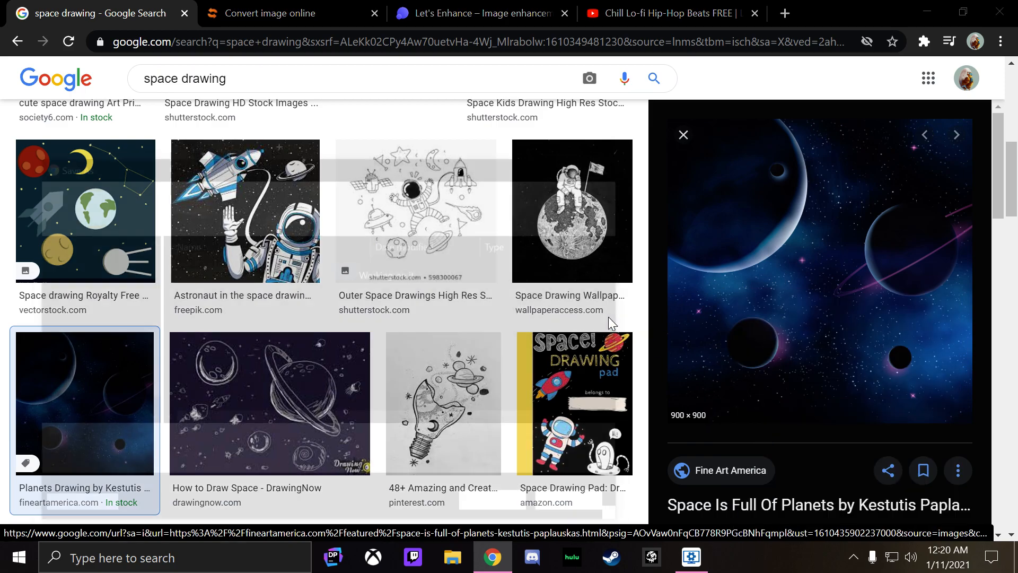
click(501, 506)
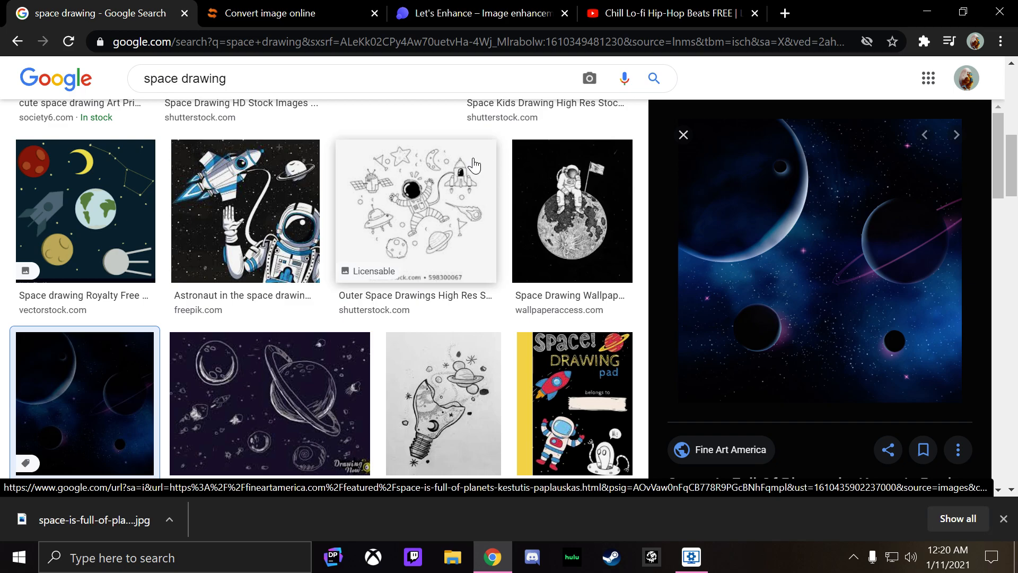
- Load the downloaded space-is-full-of-planets JPG from Downloads into the aconvert.com image converter
click(285, 13)
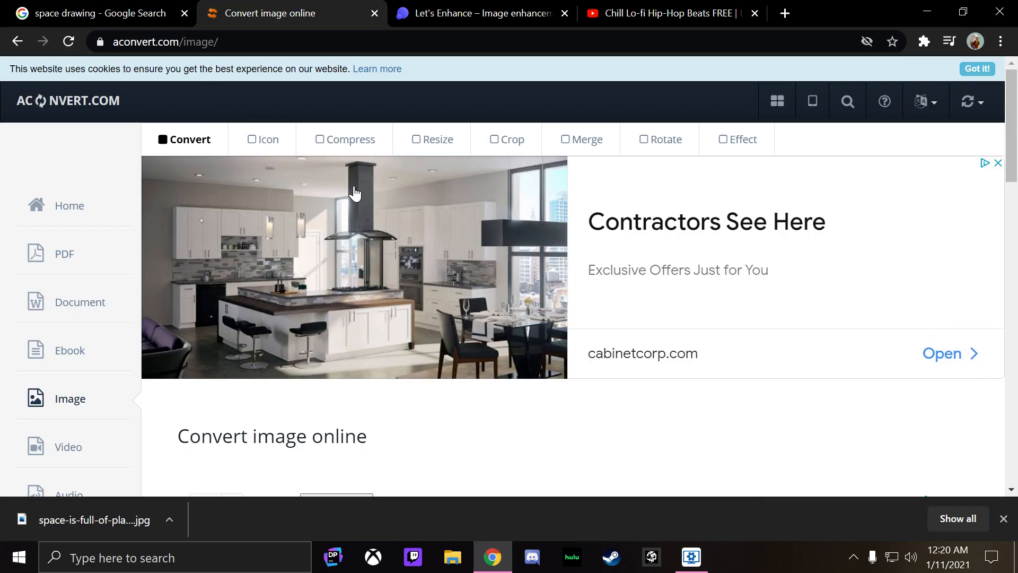
scroll(398, 249, down, 5)
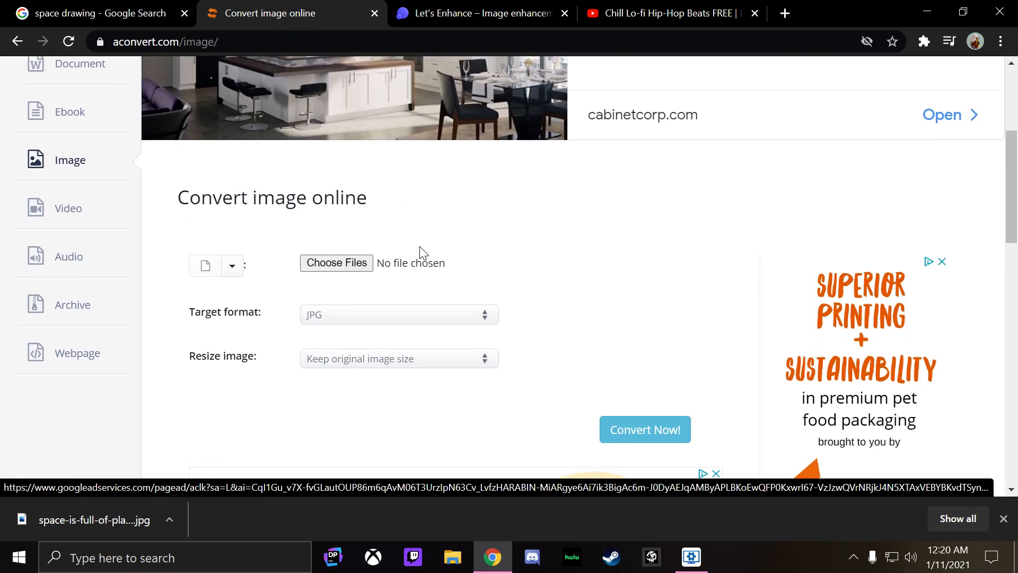
click(368, 269)
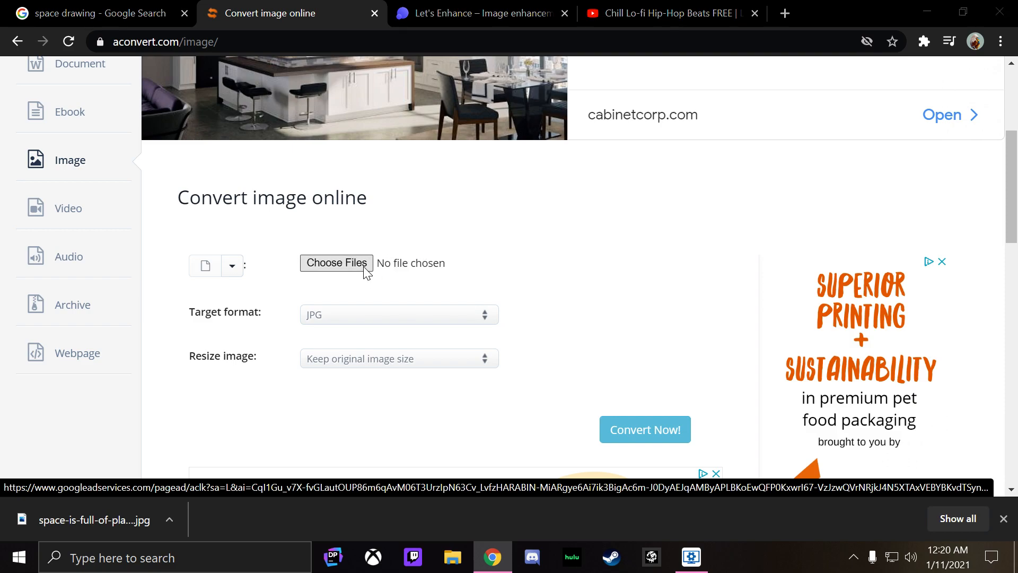
click(341, 291)
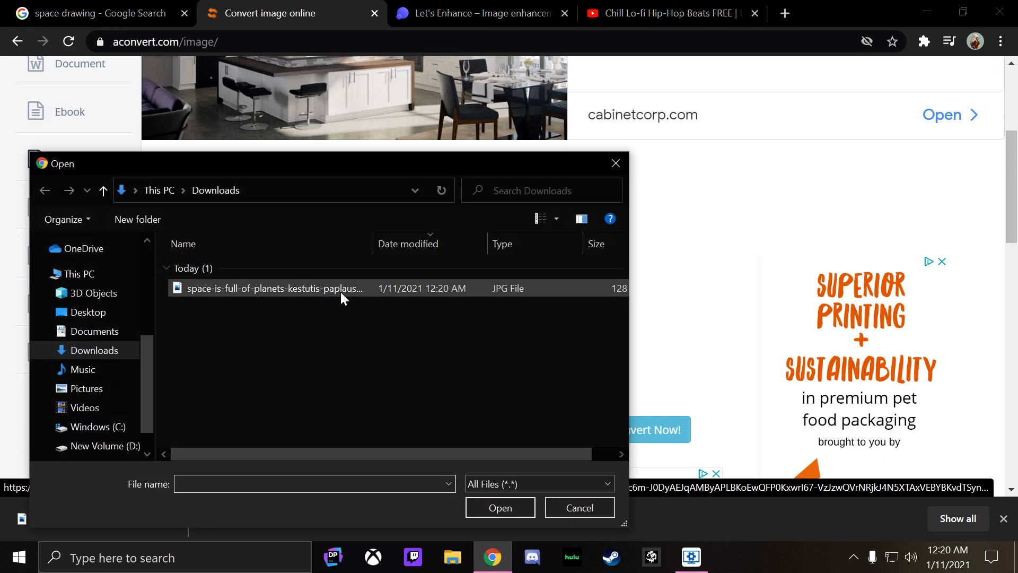
click(494, 510)
- Set the resize option to change width and height, enter an image size of 1920x1080, and convert the image
scroll(381, 320, down, 2)
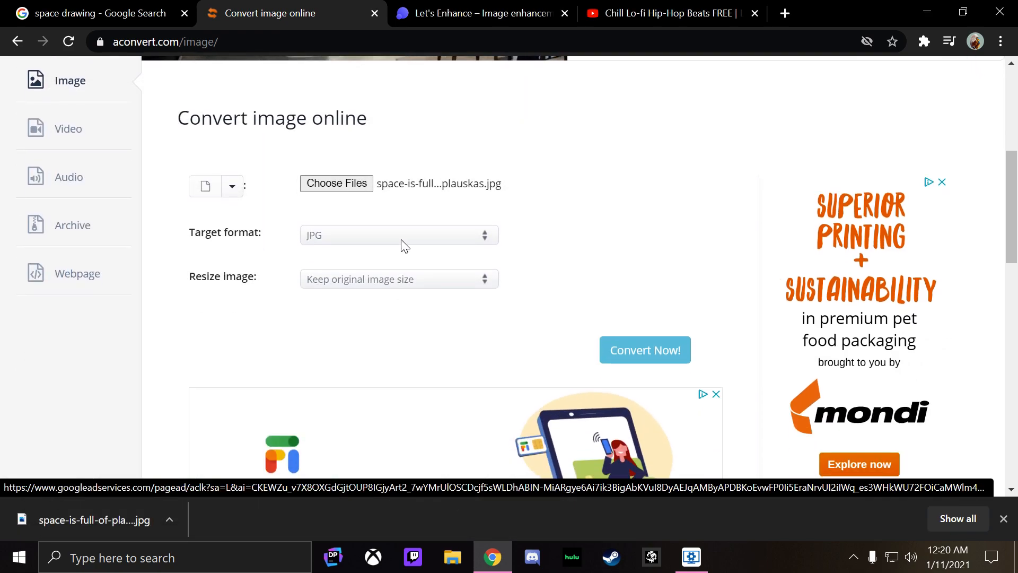
click(407, 283)
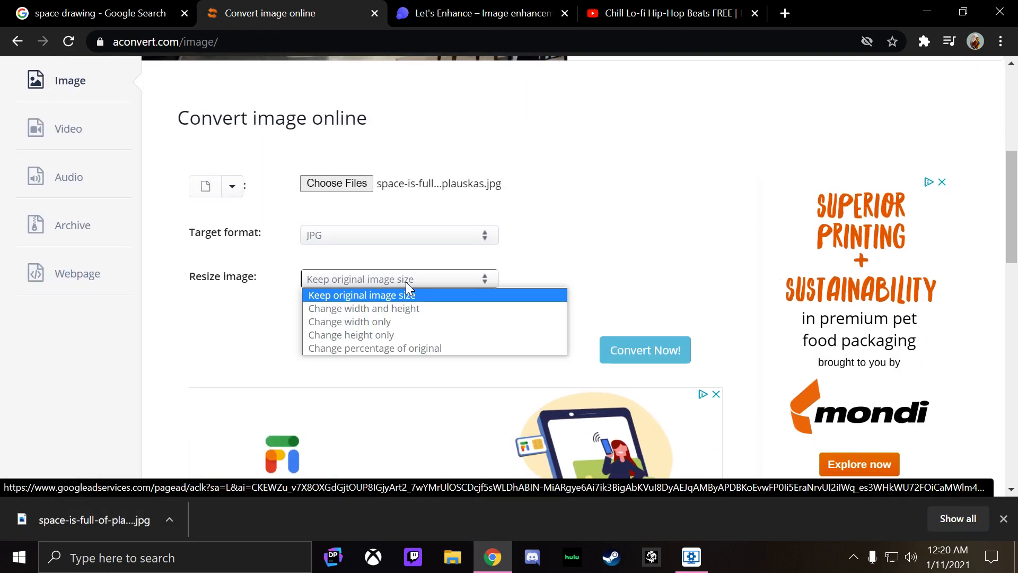
click(406, 308)
click(406, 324)
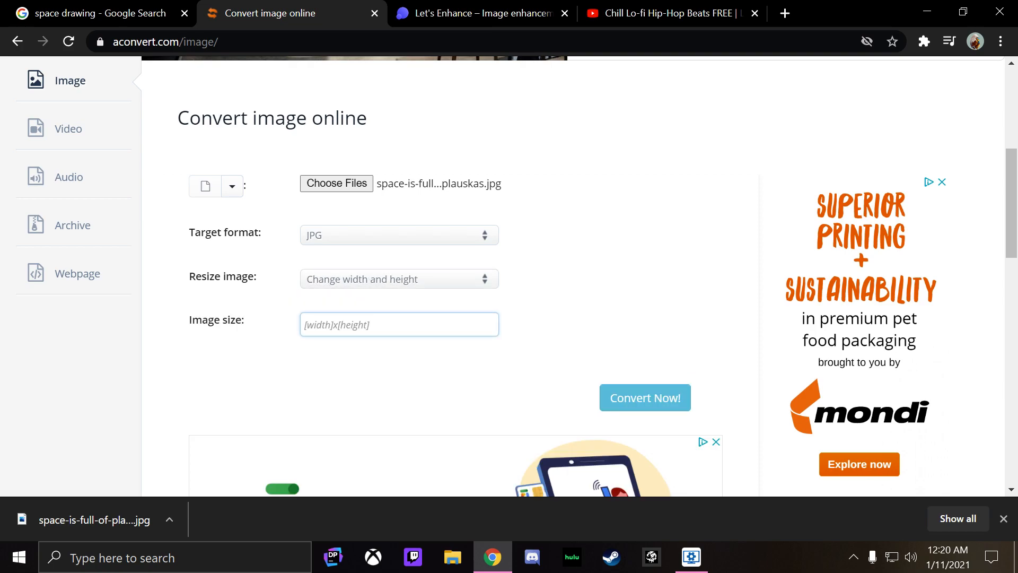
text(1920x1080)
scroll(552, 271, down, 3)
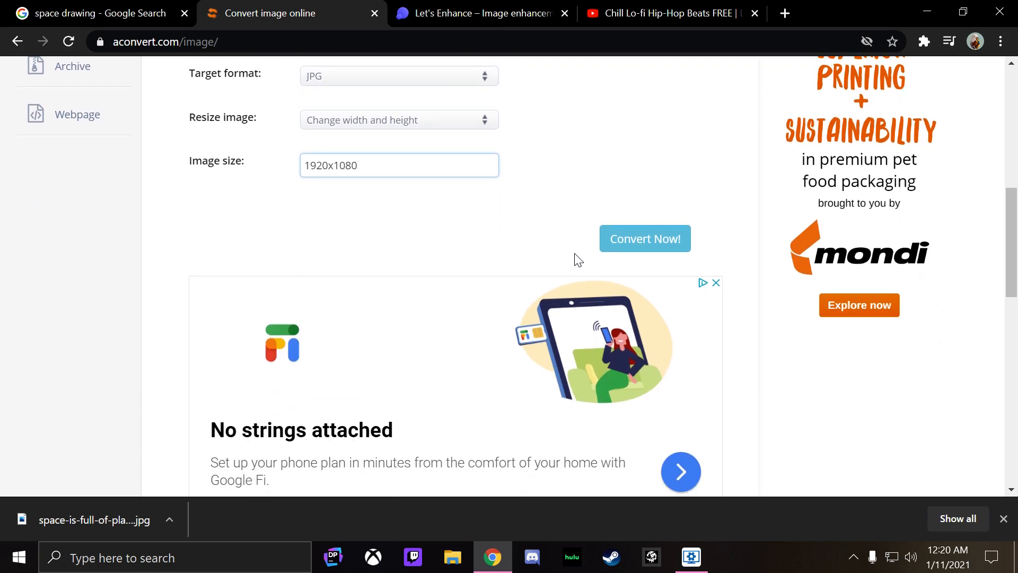
click(633, 239)
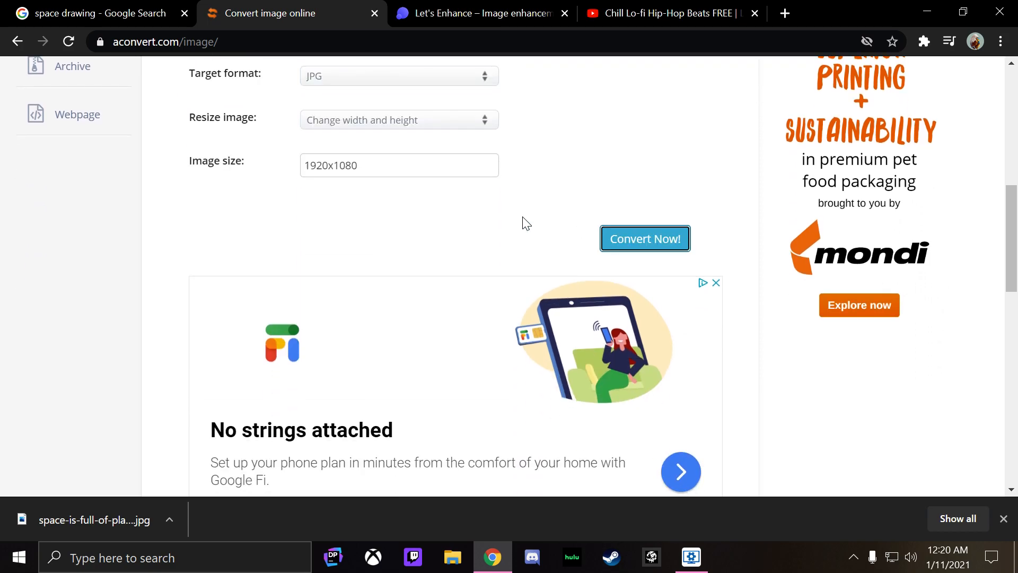
- Open the converted output file a0xwf-zkdn6.jpg and save it to the computer
scroll(461, 233, down, 6)
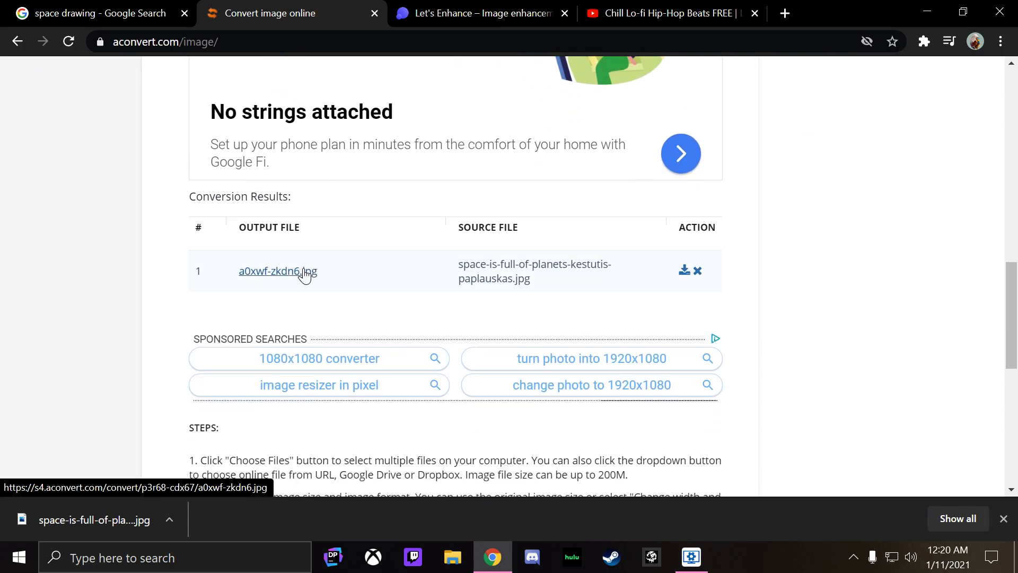
click(304, 275)
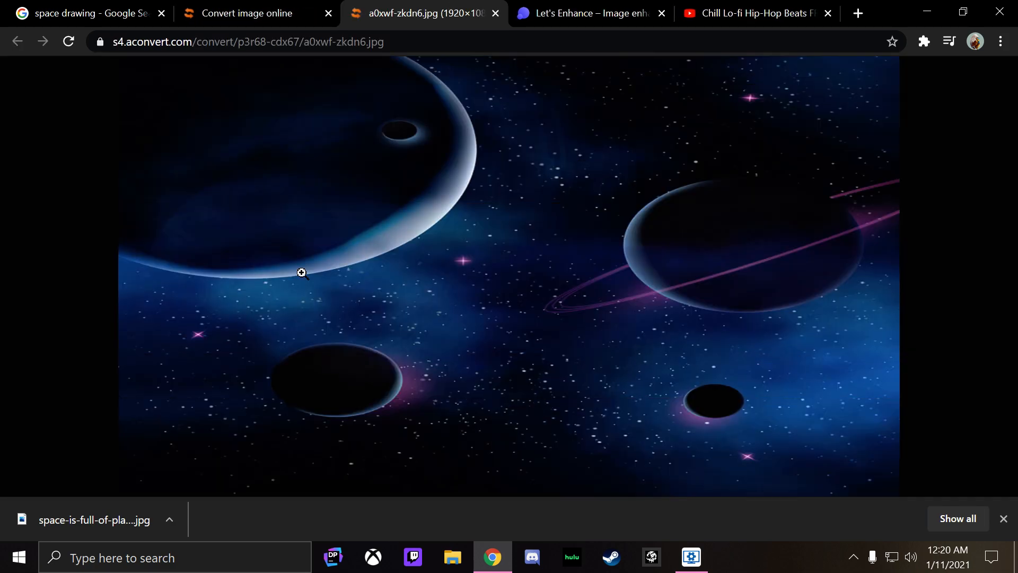
right_click(383, 178)
click(416, 194)
click(508, 515)
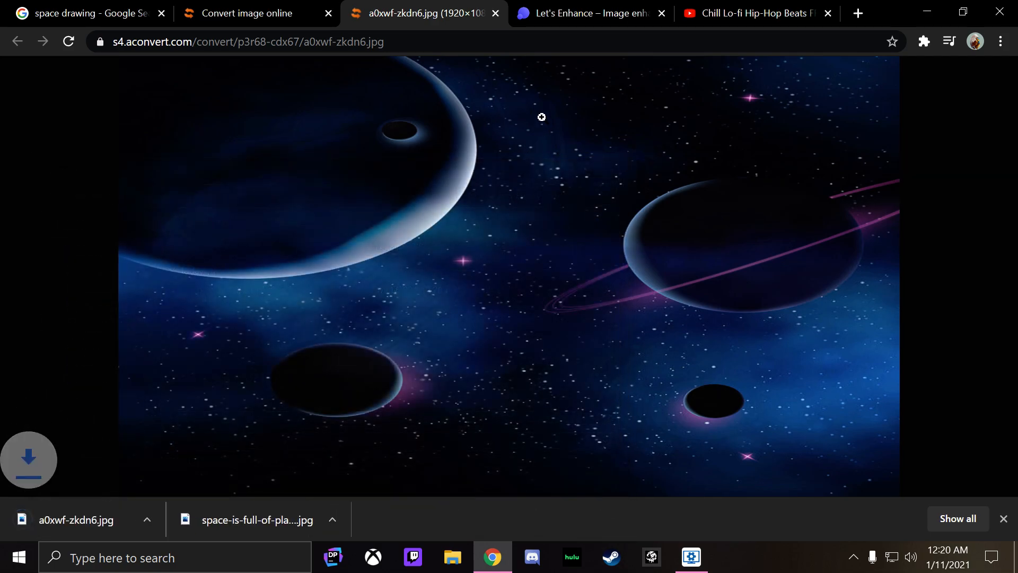
- Close the converted image, image converter and Google search pages, leaving the Let's Enhance page in view
click(496, 13)
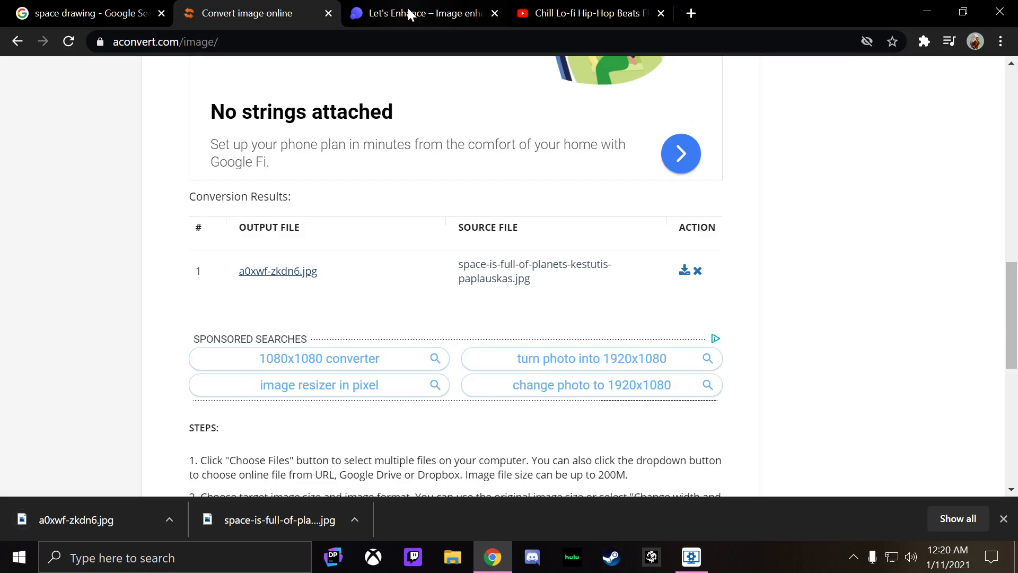
click(375, 14)
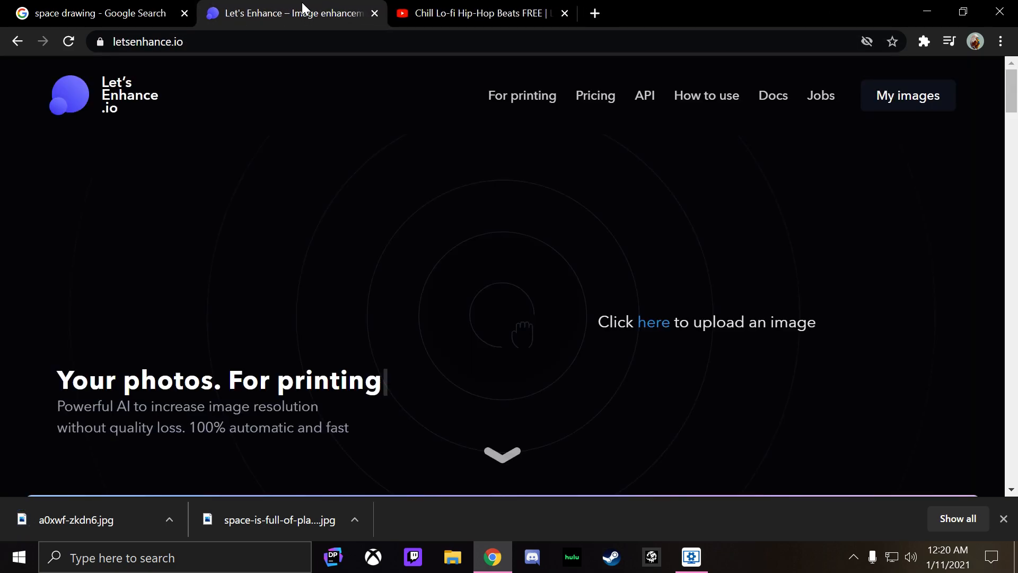
click(185, 13)
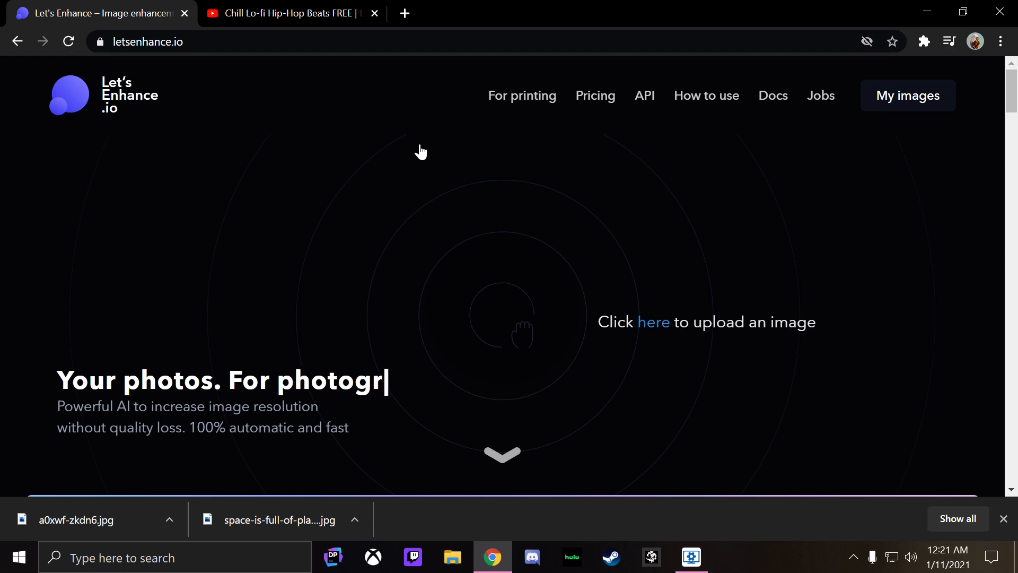
click(660, 325)
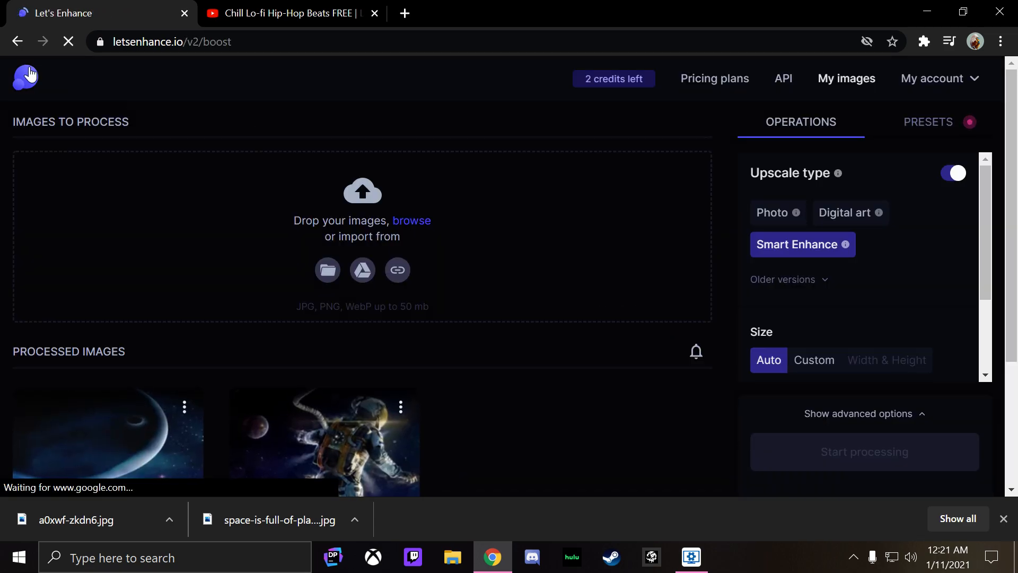
click(18, 46)
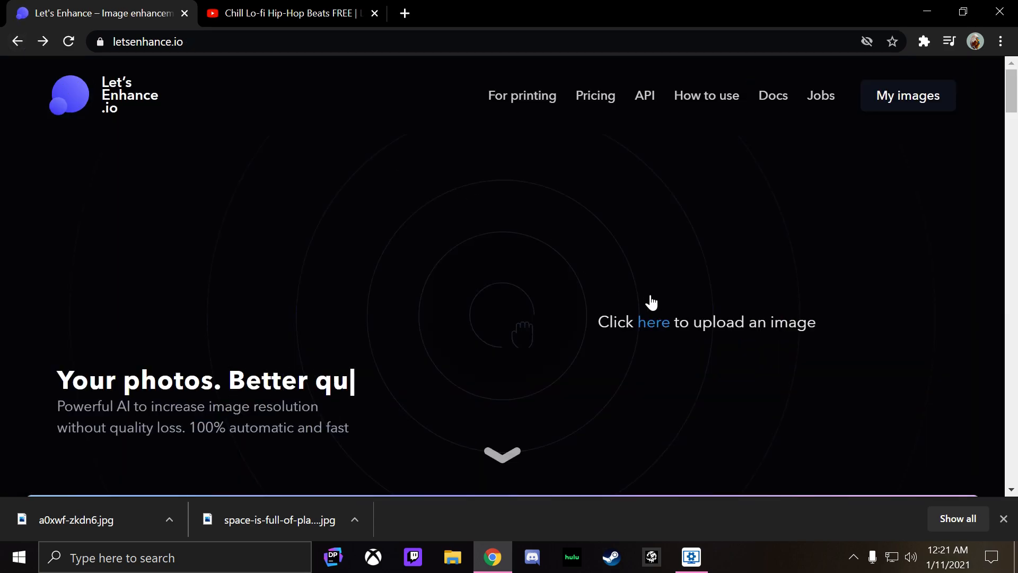
scroll(563, 244, down, 1)
scroll(564, 243, up, 1)
- Go to the Let's Enhance upload page and upload a0xwf-zkdn6.jpg from the Downloads folder
click(534, 262)
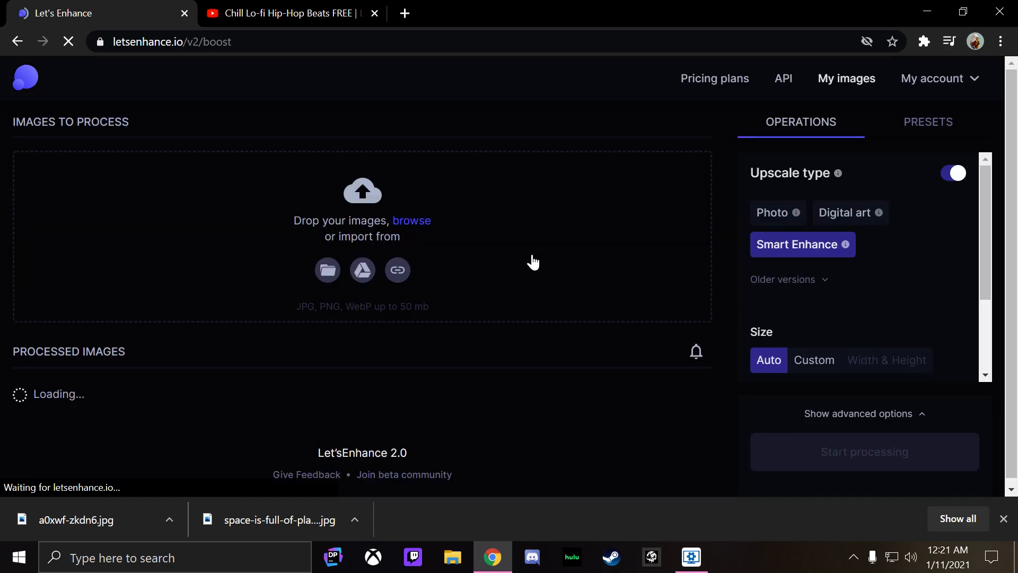
click(365, 199)
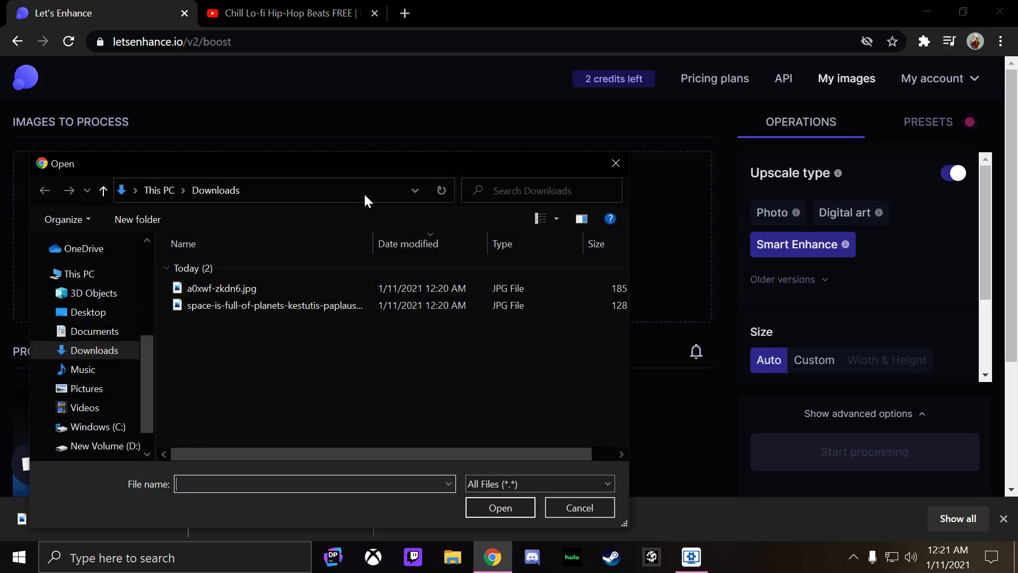
click(615, 163)
click(222, 219)
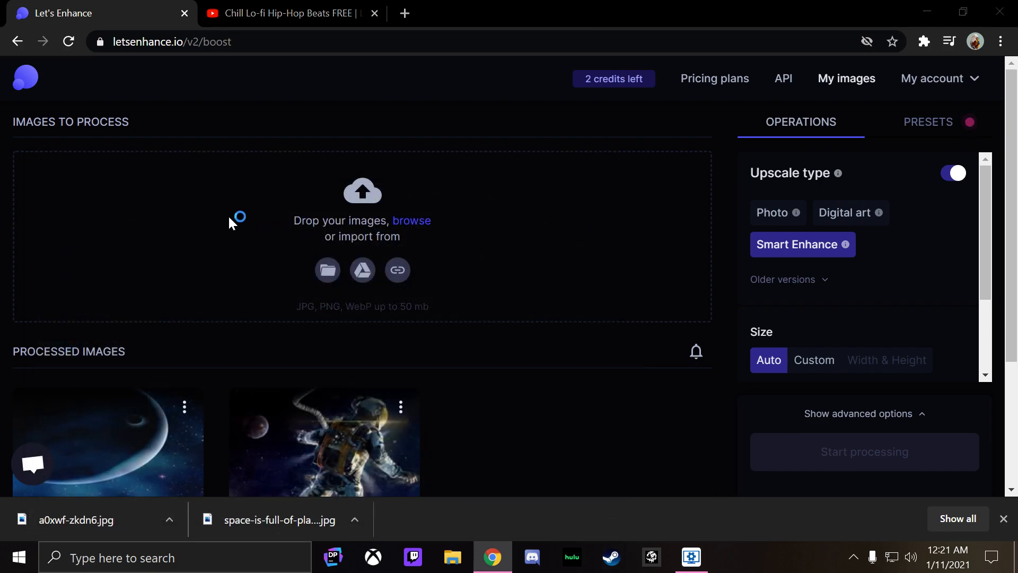
click(316, 286)
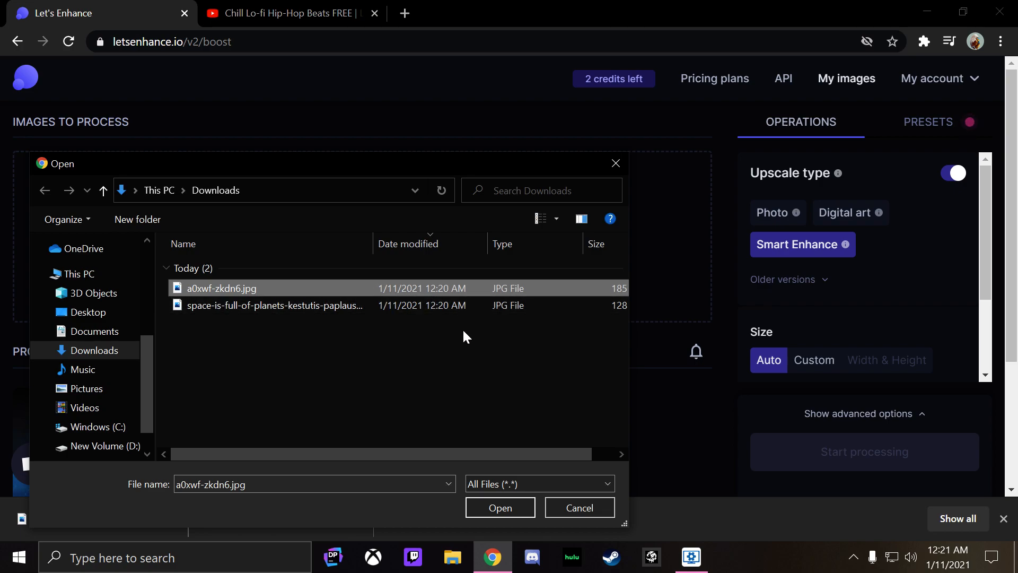
click(496, 500)
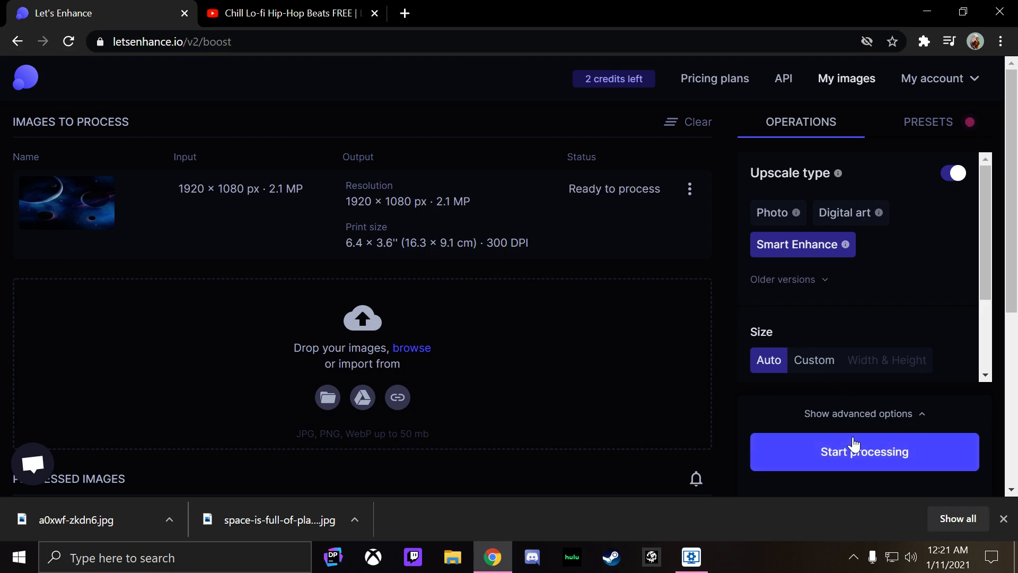
- Process the uploaded planets image with the Smart Enhance upscale type and download the newest processed image
click(854, 451)
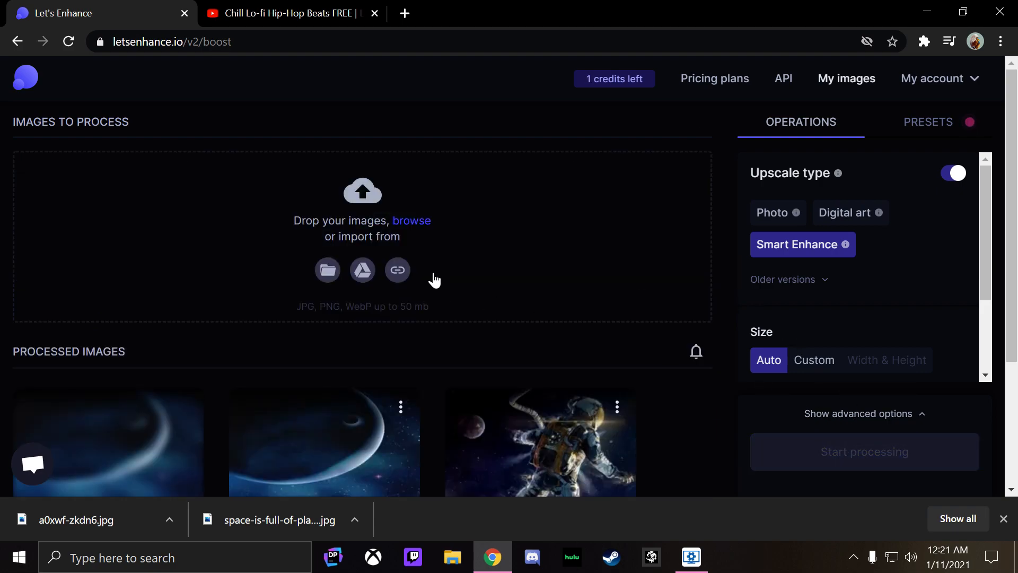
scroll(431, 279, down, 3)
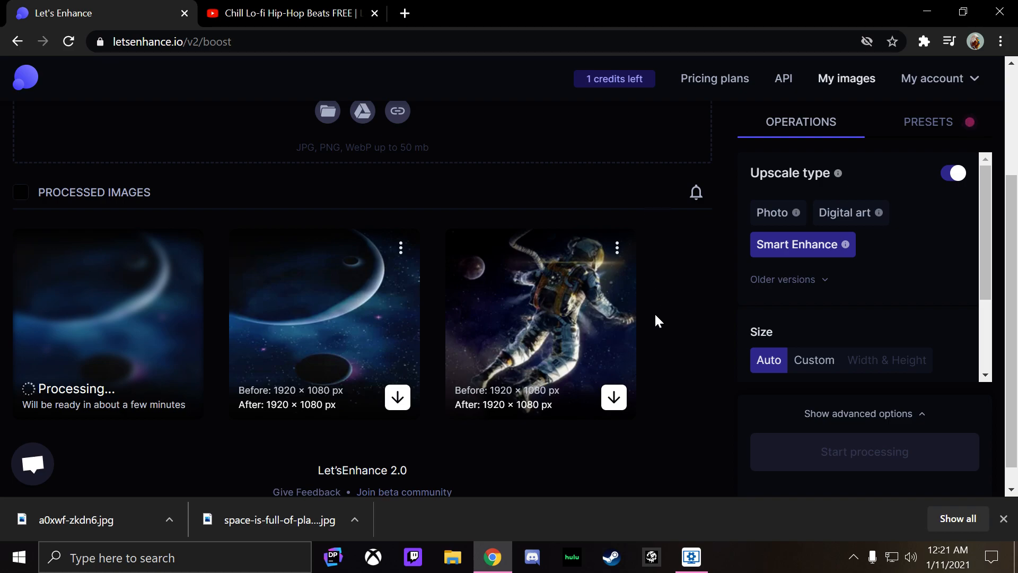
scroll(658, 318, up, 3)
scroll(660, 318, down, 4)
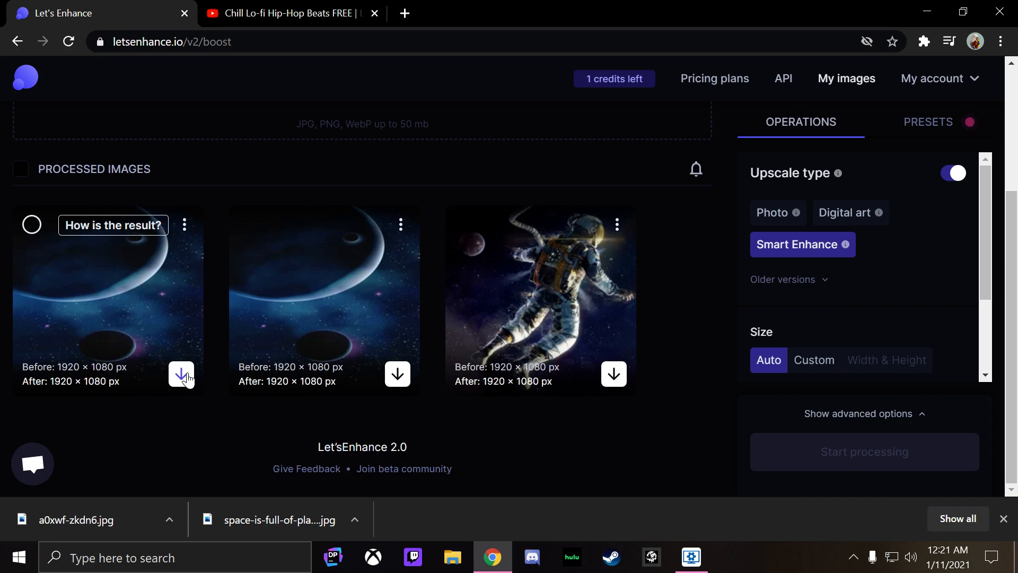
click(182, 375)
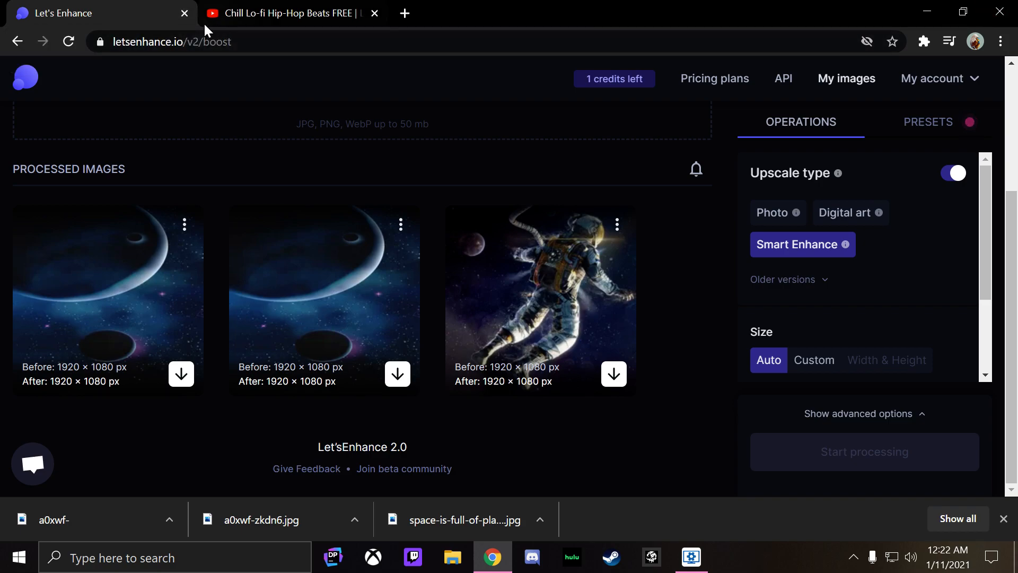
- Put the browser away after closing the Let's Enhance page, and view a0xwf-zkdn6_auto_x1.jpg from the Downloads folder
click(184, 14)
click(927, 11)
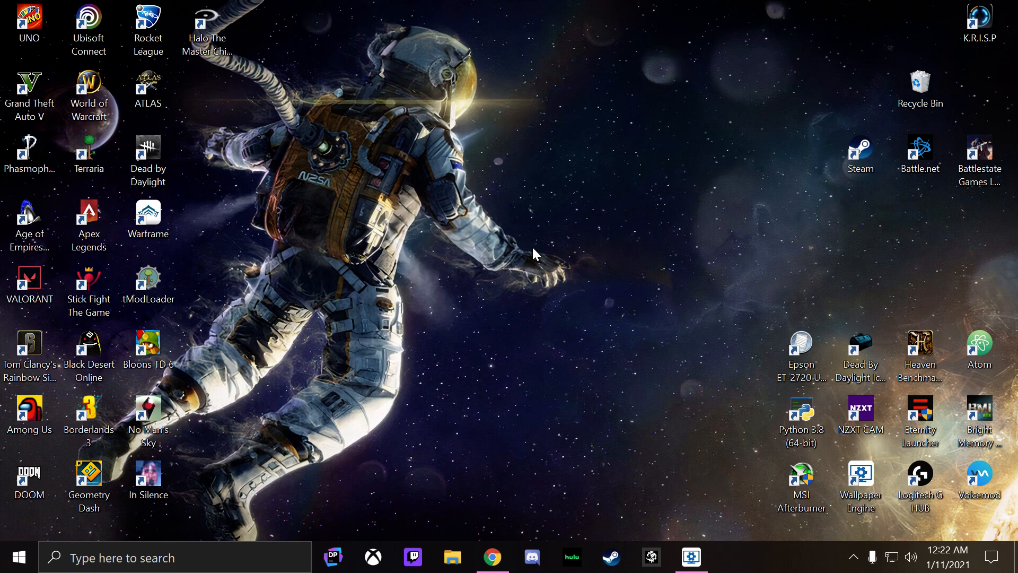
click(452, 557)
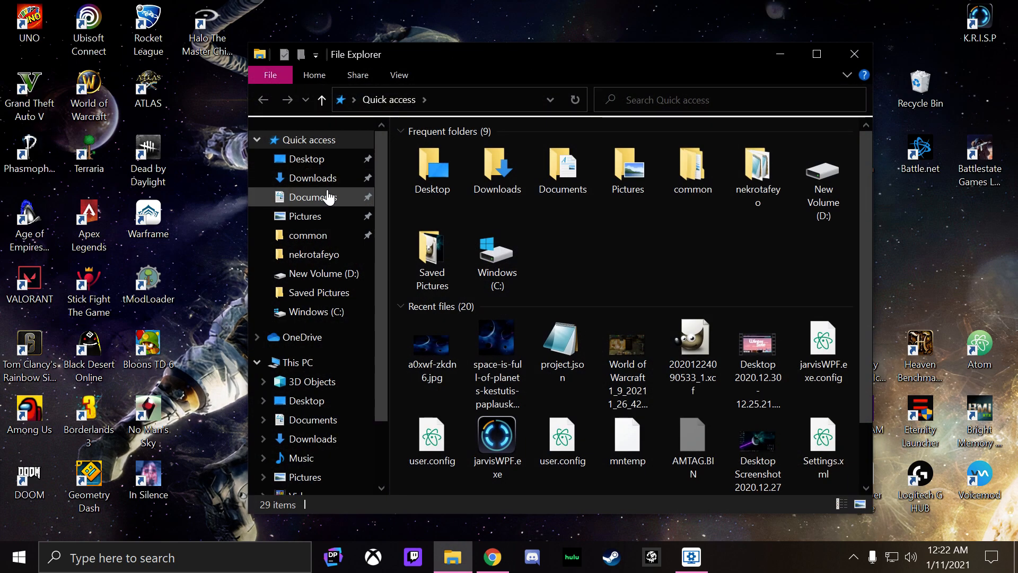
click(313, 178)
double_click(522, 171)
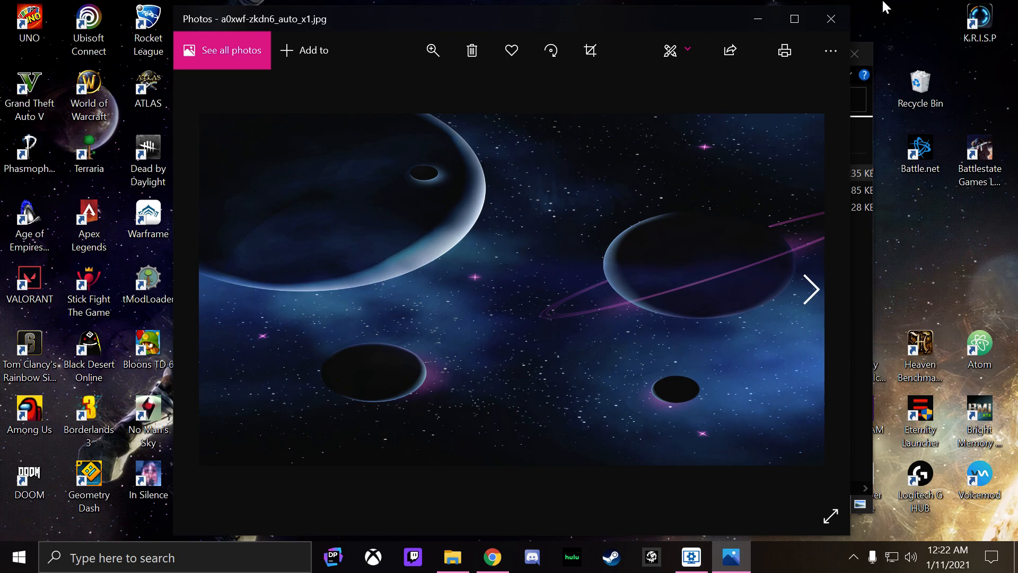
- Compare the unenhanced a0xwf-zkdn6.jpg with the enhanced a0xwf-zkdn6_auto_x1.jpg by viewing them one after the other
click(821, 21)
double_click(595, 189)
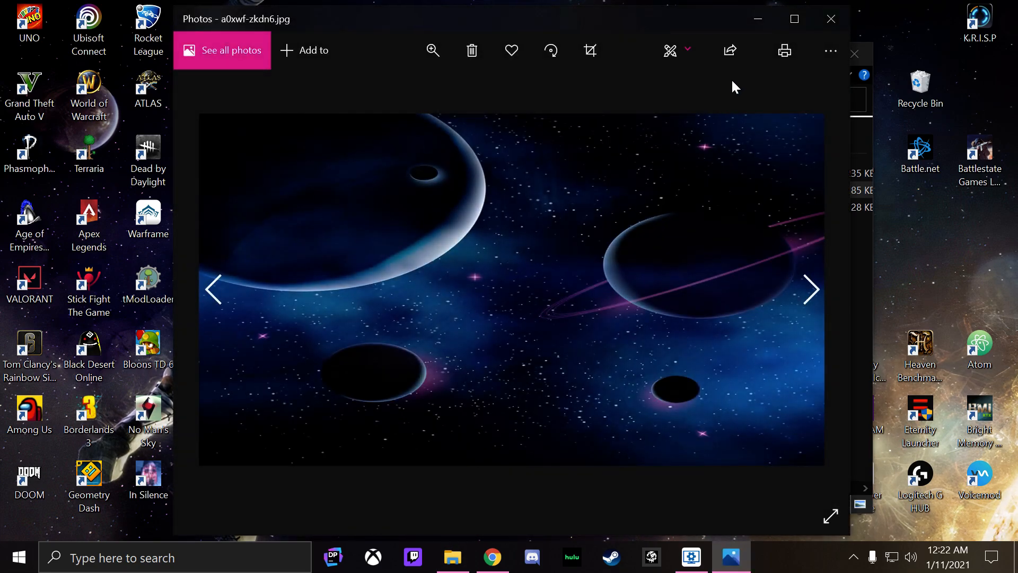
click(831, 19)
double_click(578, 174)
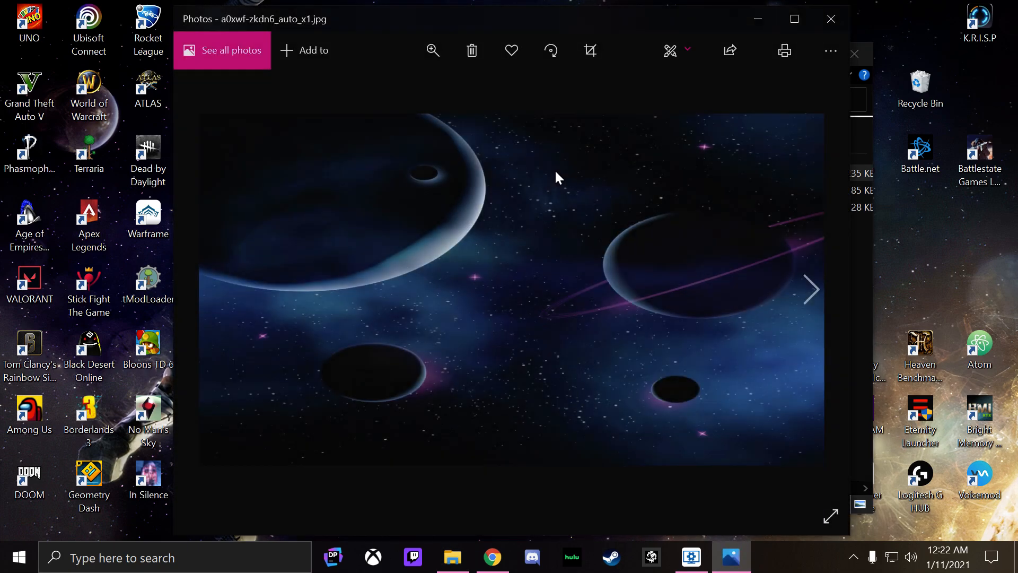
- Close the photo viewer and the Downloads folder, switch to Wallpaper Engine, and look through the installed wallpapers
click(821, 25)
click(850, 55)
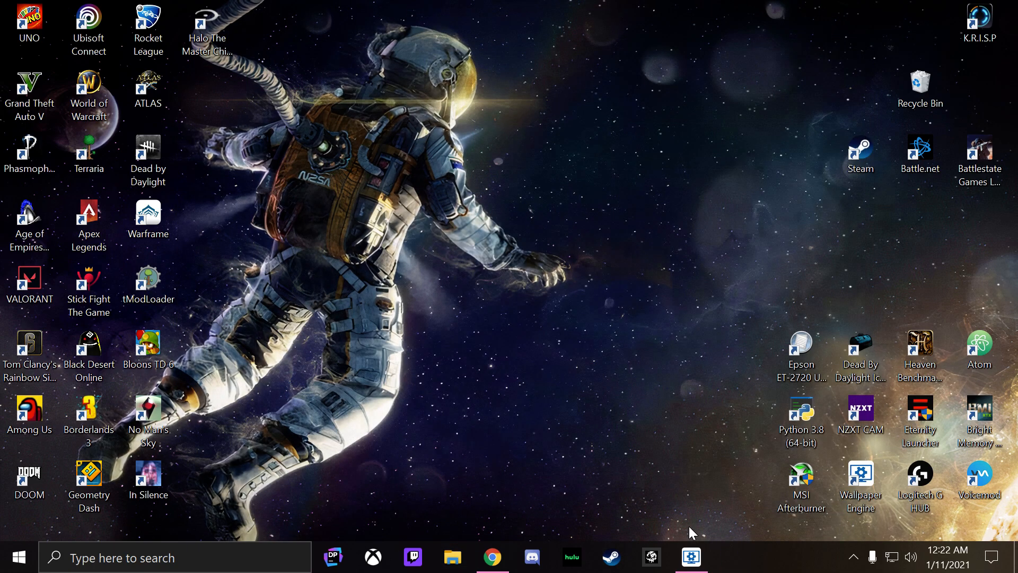
click(691, 557)
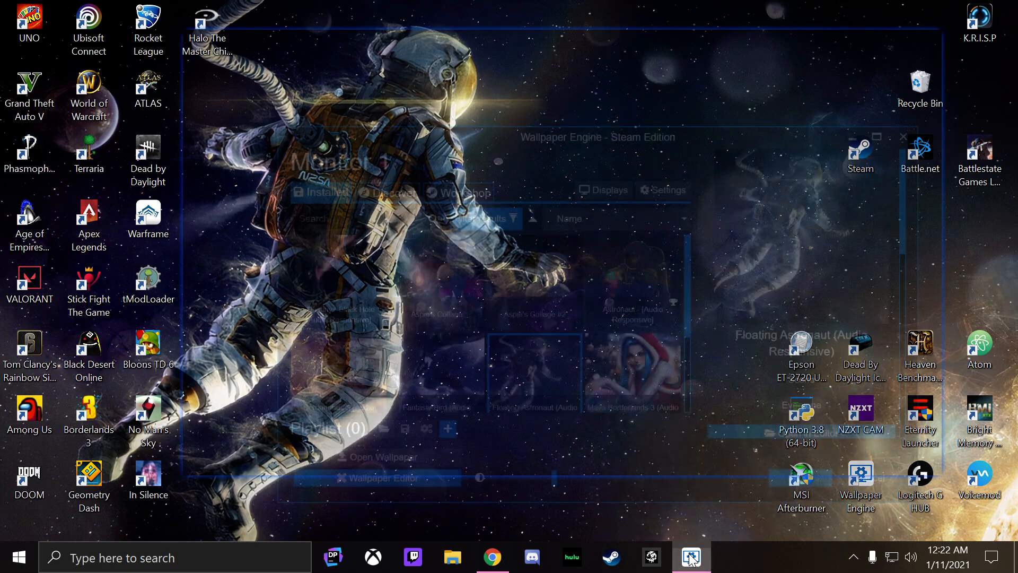
scroll(491, 276, down, 2)
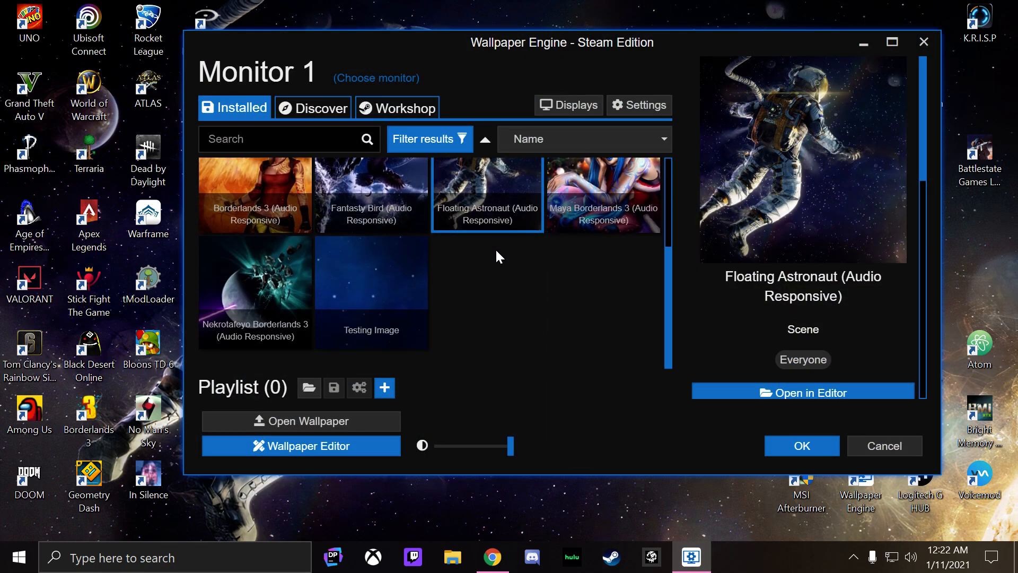
scroll(496, 249, up, 2)
scroll(446, 234, down, 2)
scroll(403, 250, up, 2)
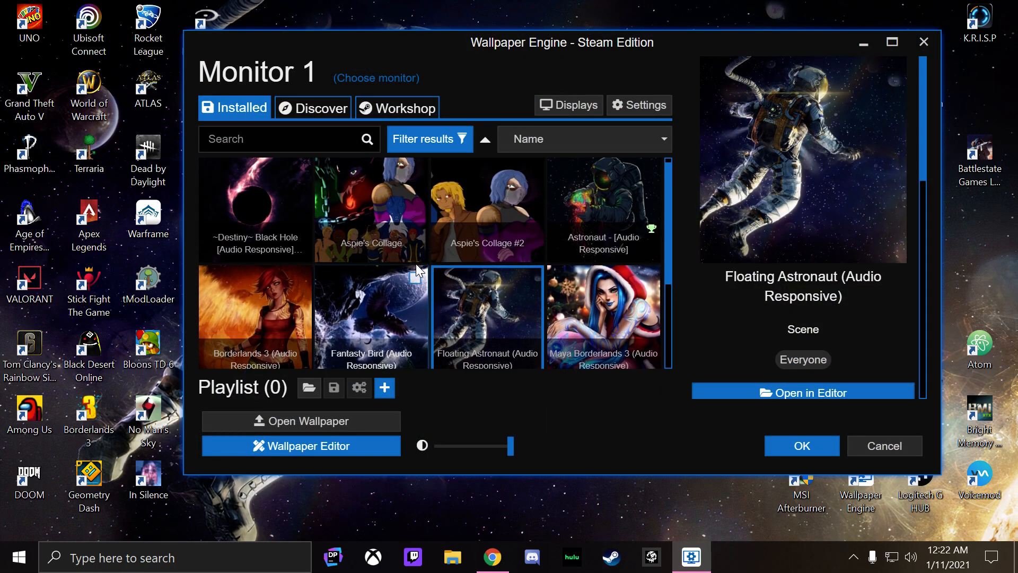
scroll(387, 271, down, 2)
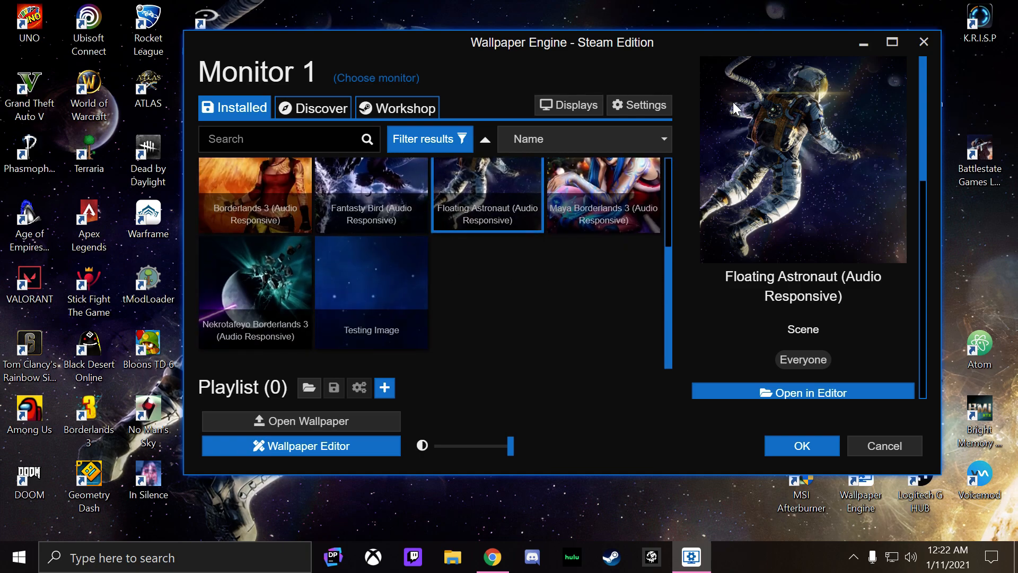
- Start a new wallpaper in the Wallpaper Editor from a0xwf-zkdn6_auto_x1.jpg in the Downloads folder
click(358, 444)
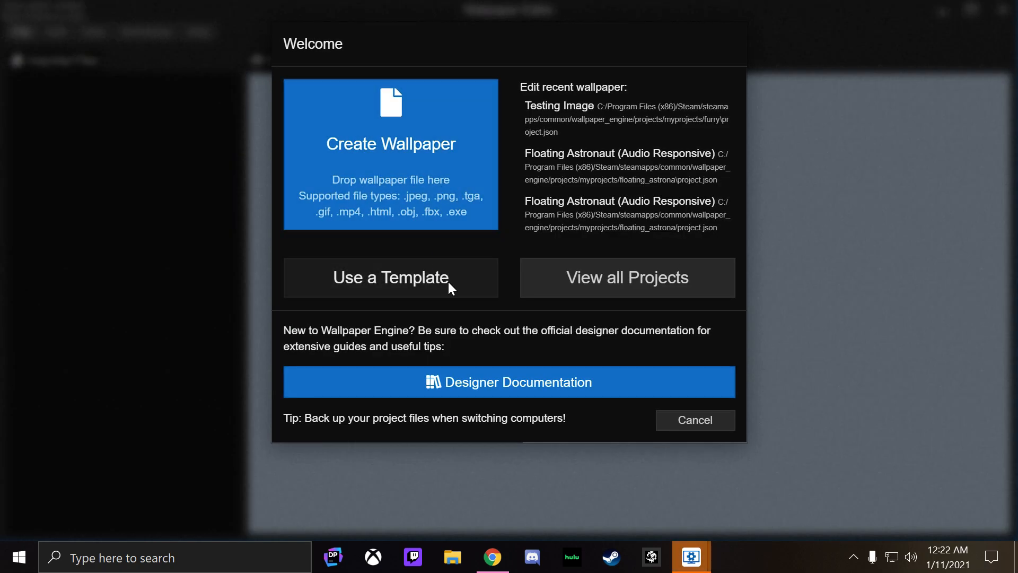
click(401, 177)
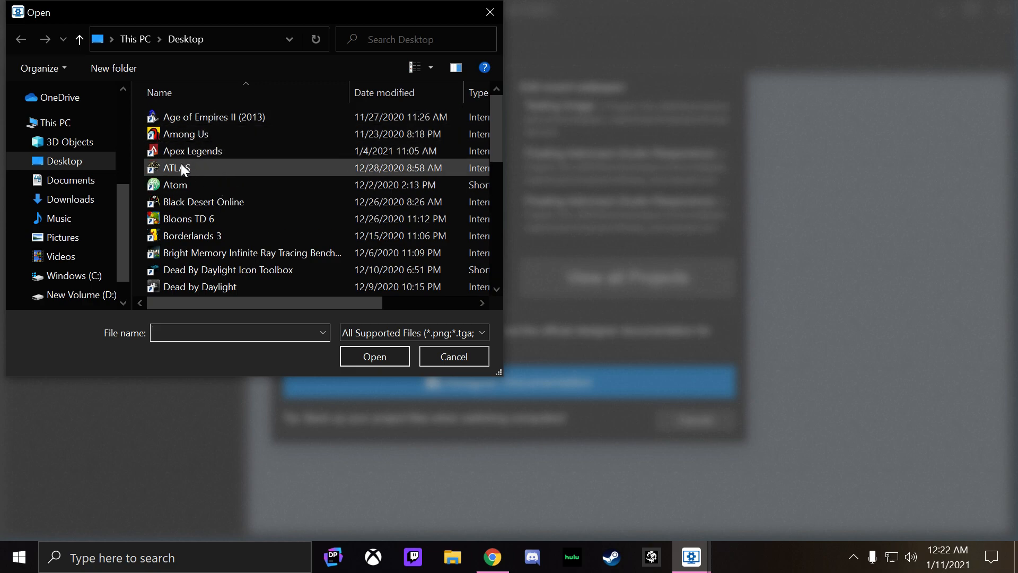
click(90, 199)
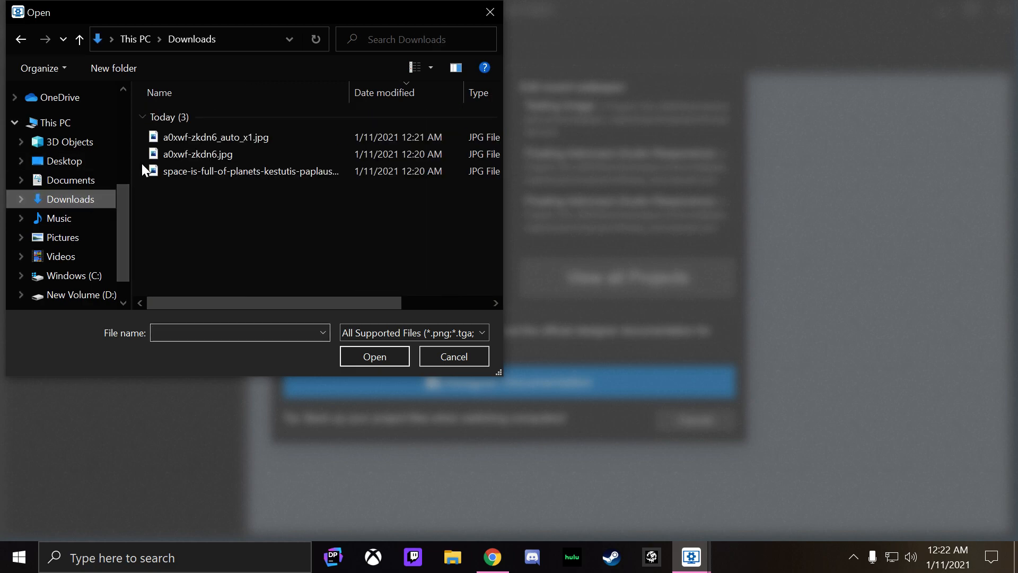
click(203, 137)
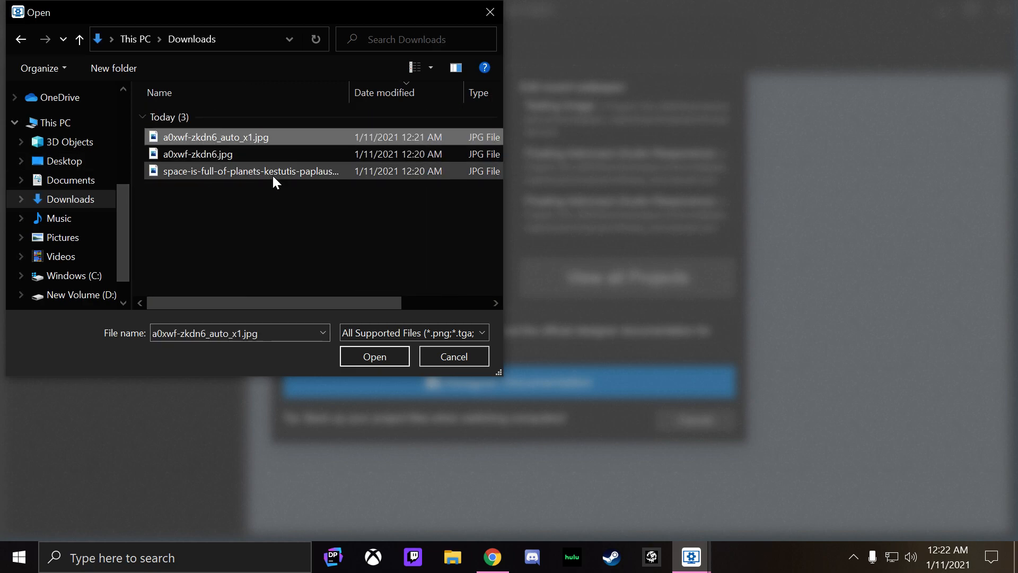
click(379, 349)
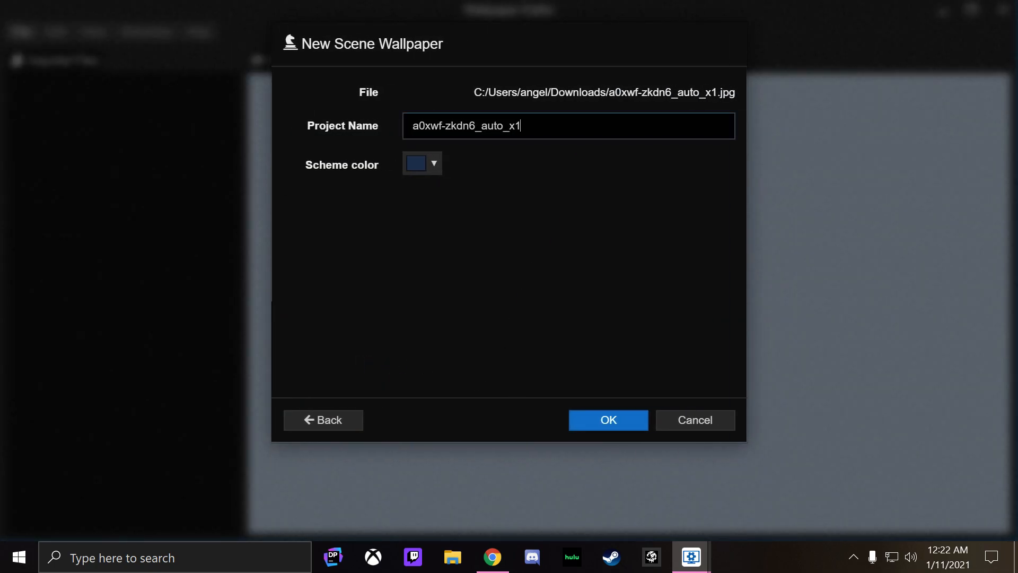
- Create the scene wallpaper project with the name Space Testing and save it
key(ctrl+a)
text(Space Testing)
click(598, 411)
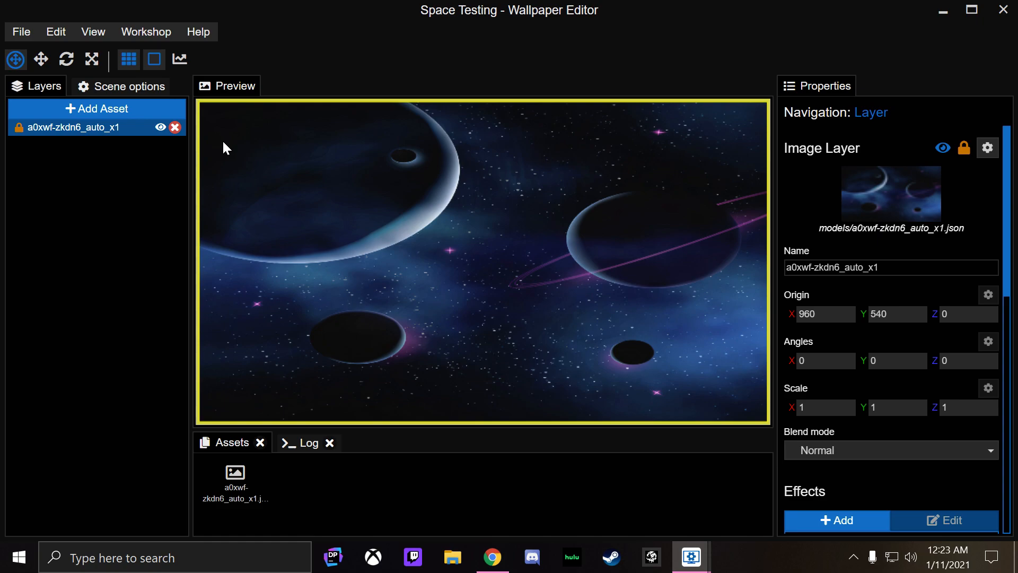
key(ctrl+s)
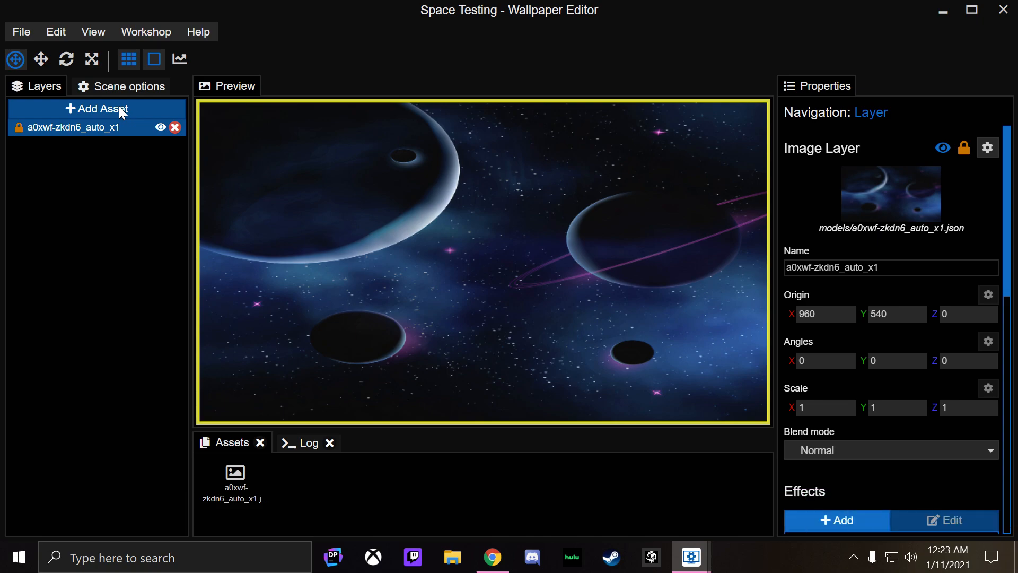
- Examine the Audio Responsive Snow, Rainbow (Script) and Particles assets available for the scene without adding any
click(120, 107)
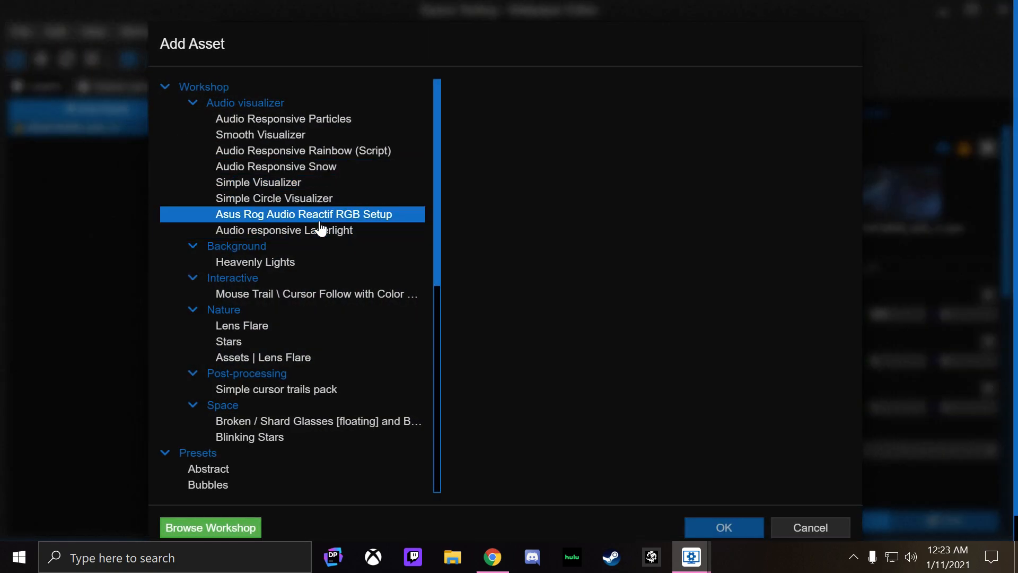
click(349, 168)
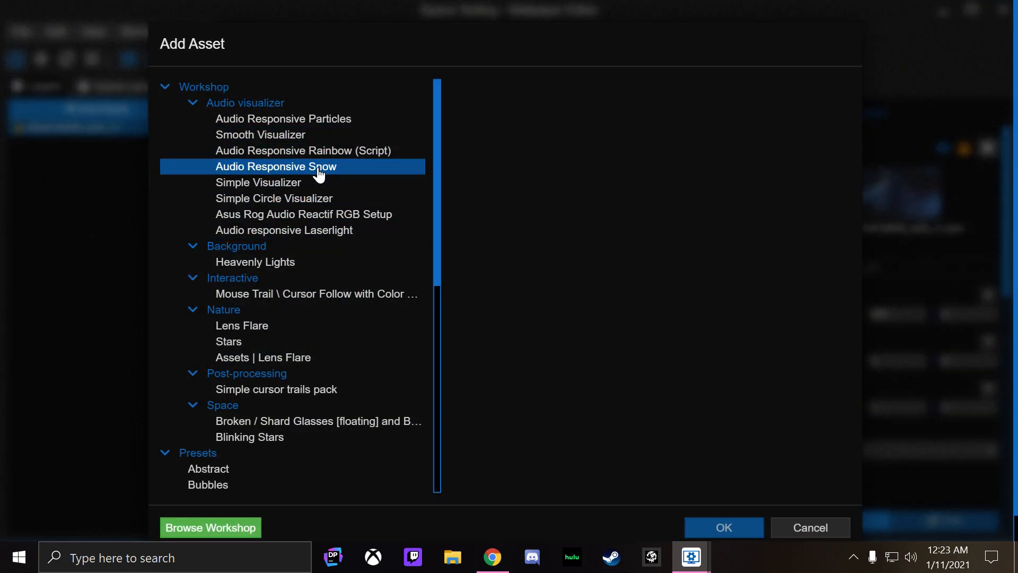
click(342, 150)
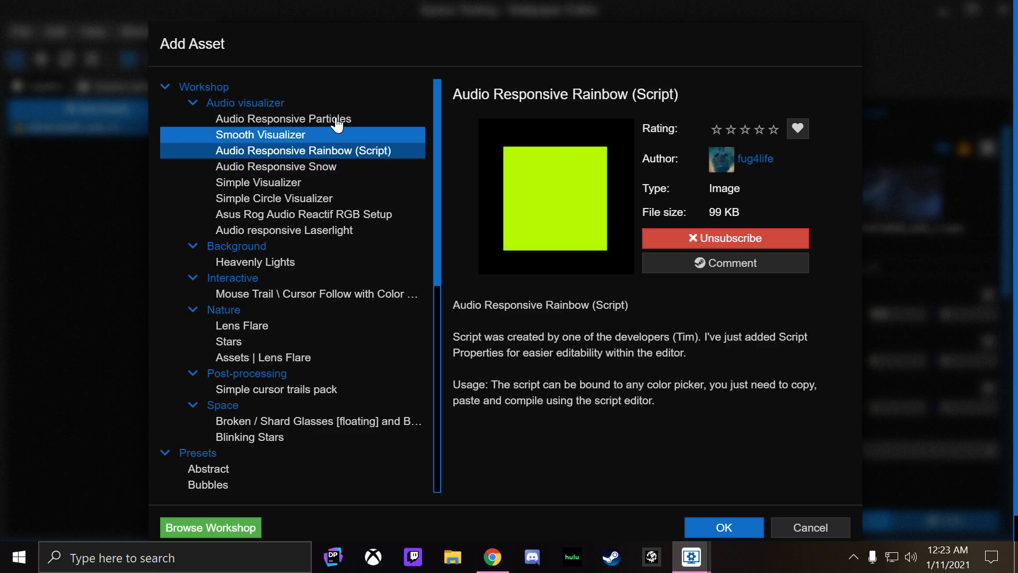
click(323, 121)
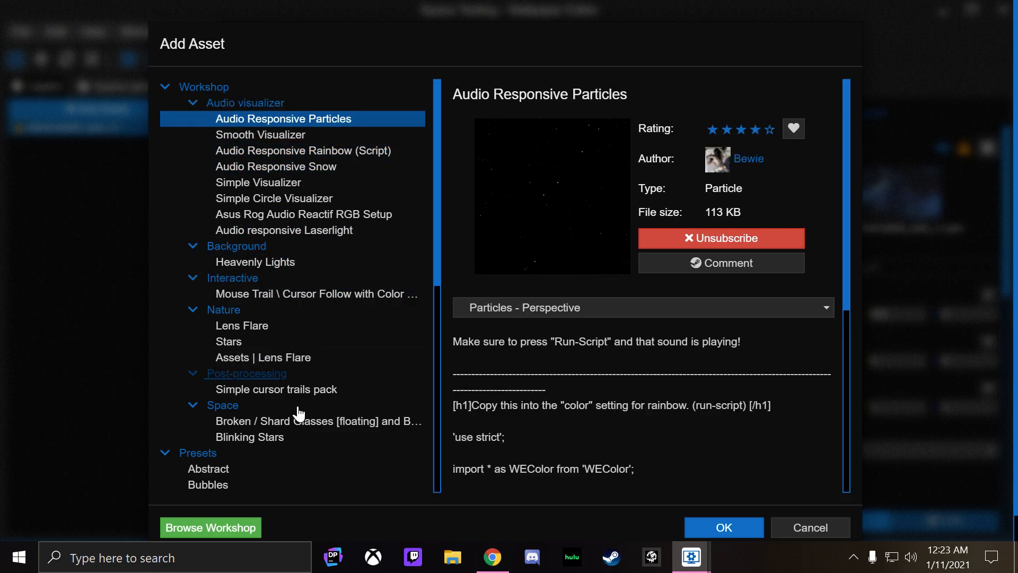
scroll(307, 235, down, 3)
click(807, 526)
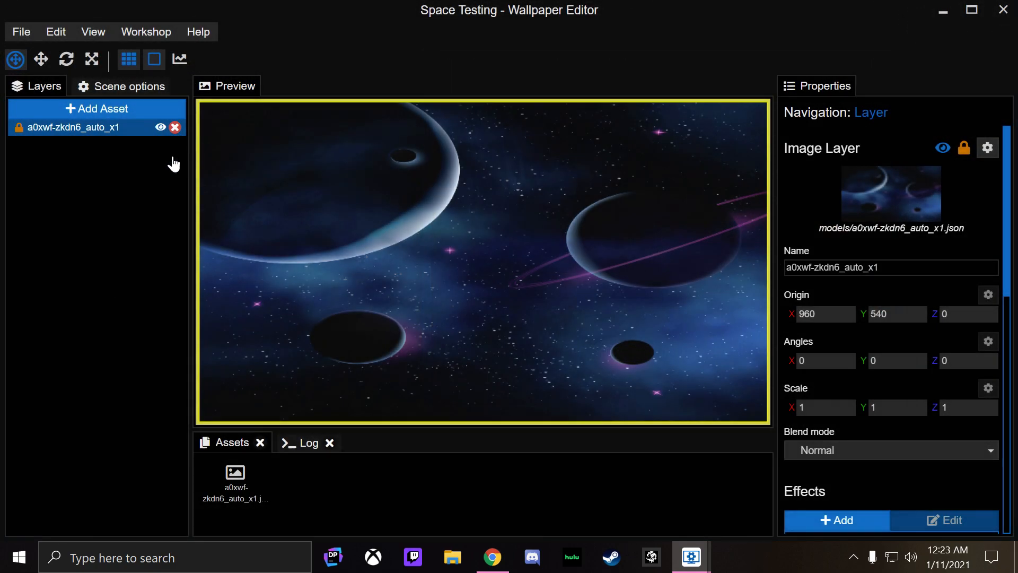
- Look through the available Workshop and preset assets and preview Simple Circle Visualizer and Simple Visualizer
click(134, 107)
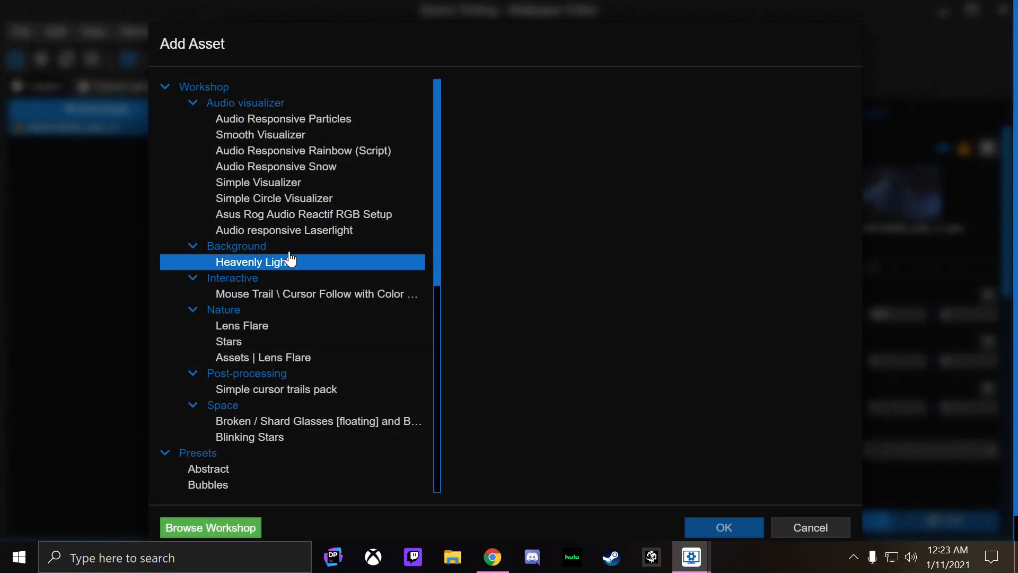
scroll(293, 260, down, 9)
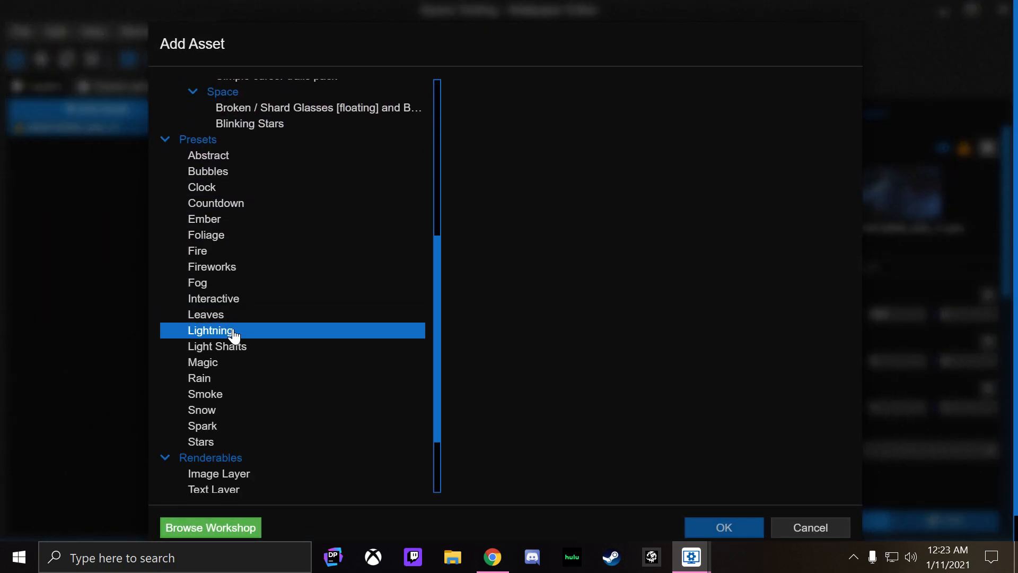
scroll(256, 228, up, 5)
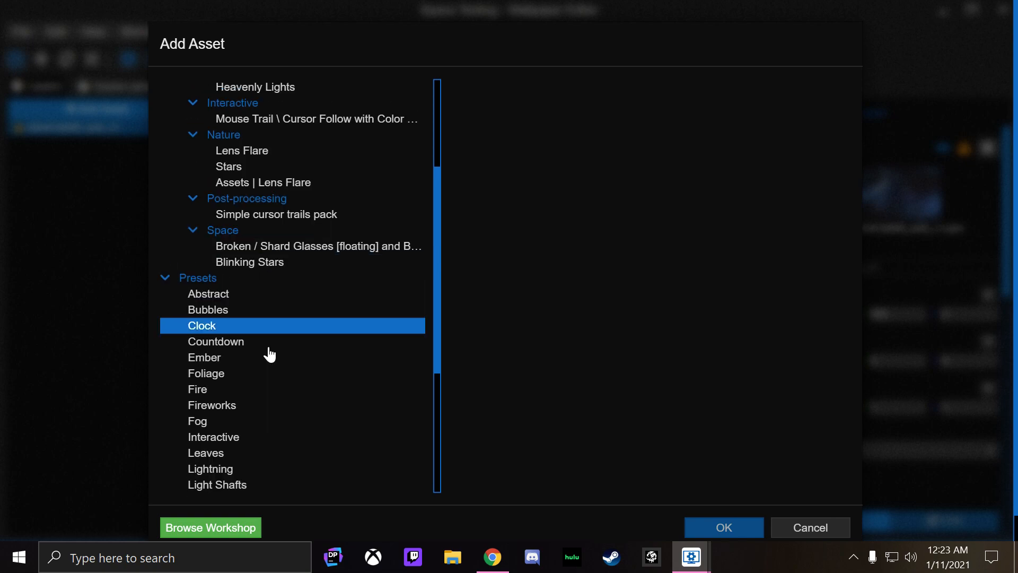
scroll(301, 198, up, 4)
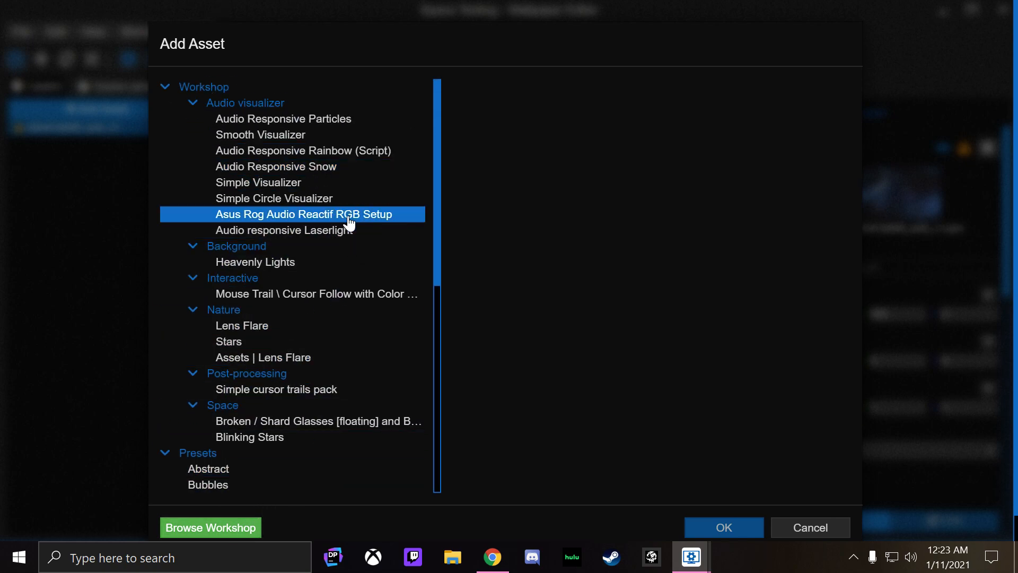
click(350, 200)
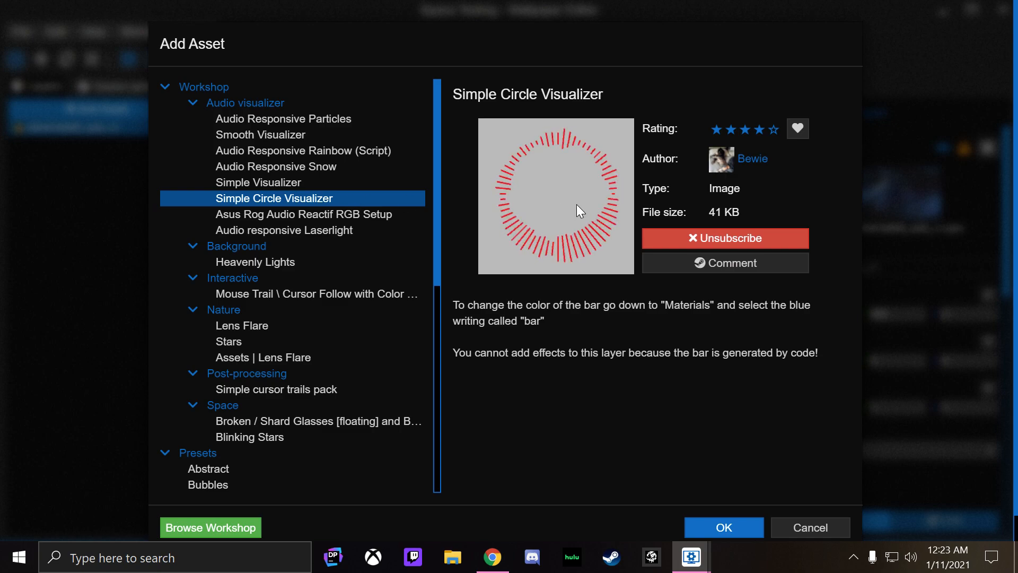
key(Up)
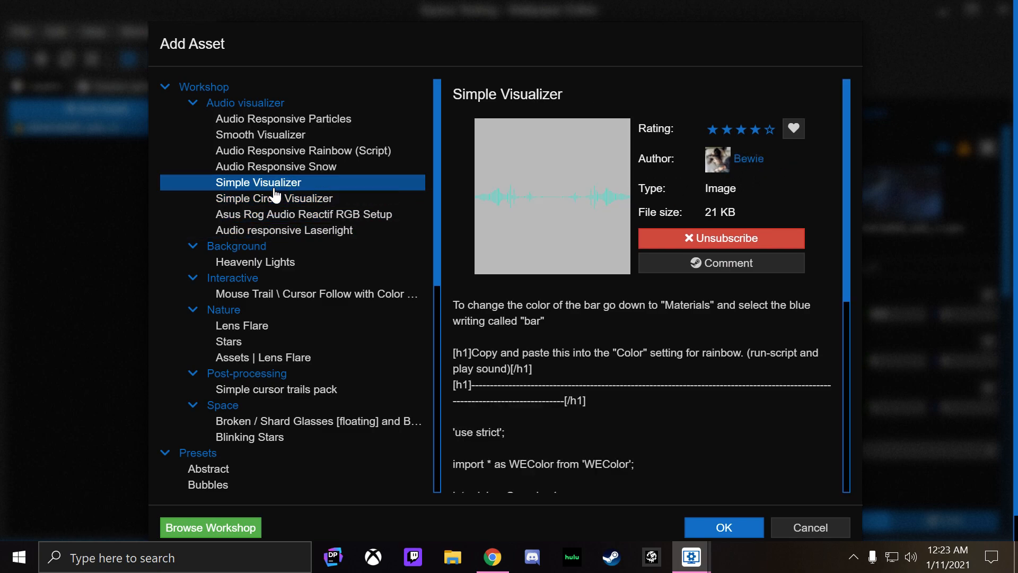
- Browse the top-rated layer assets on the Workshop and view the details of the Stars asset
click(249, 527)
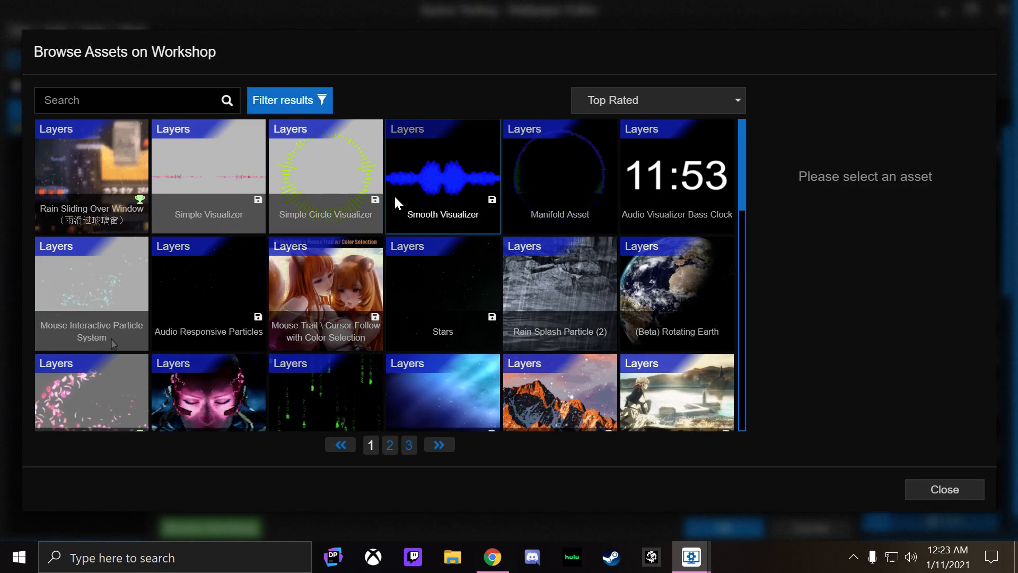
scroll(398, 200, down, 3)
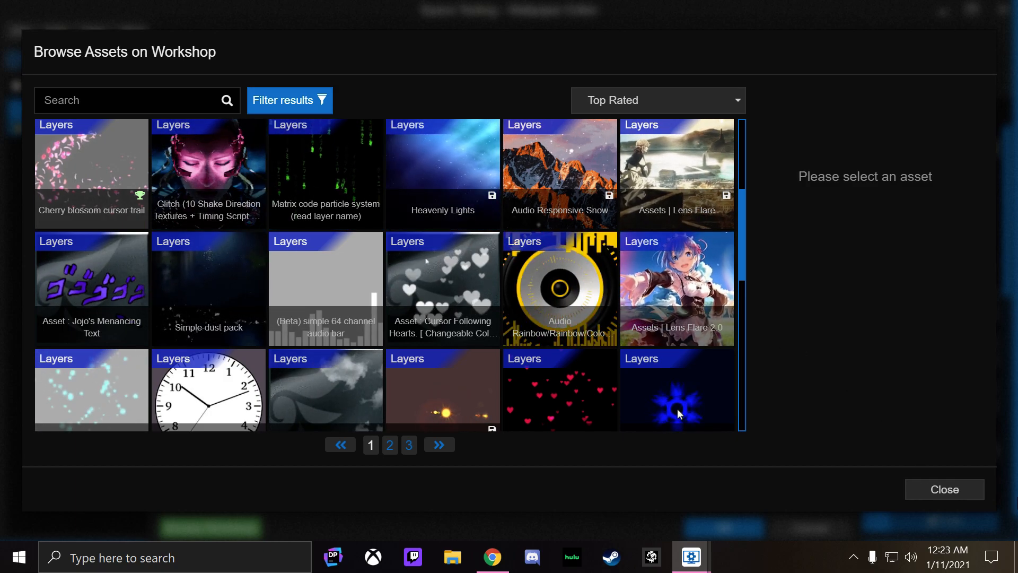
click(960, 492)
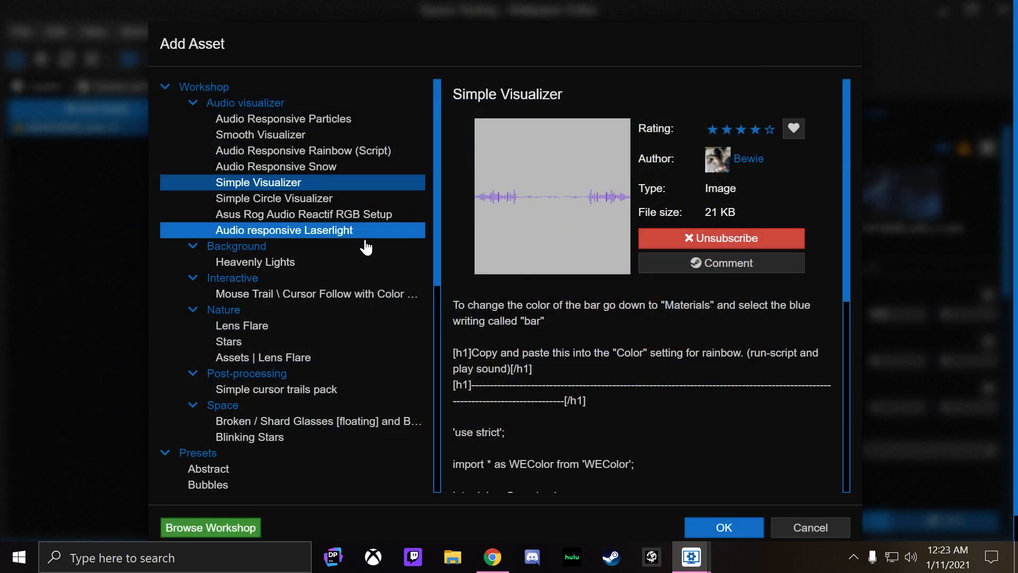
click(242, 528)
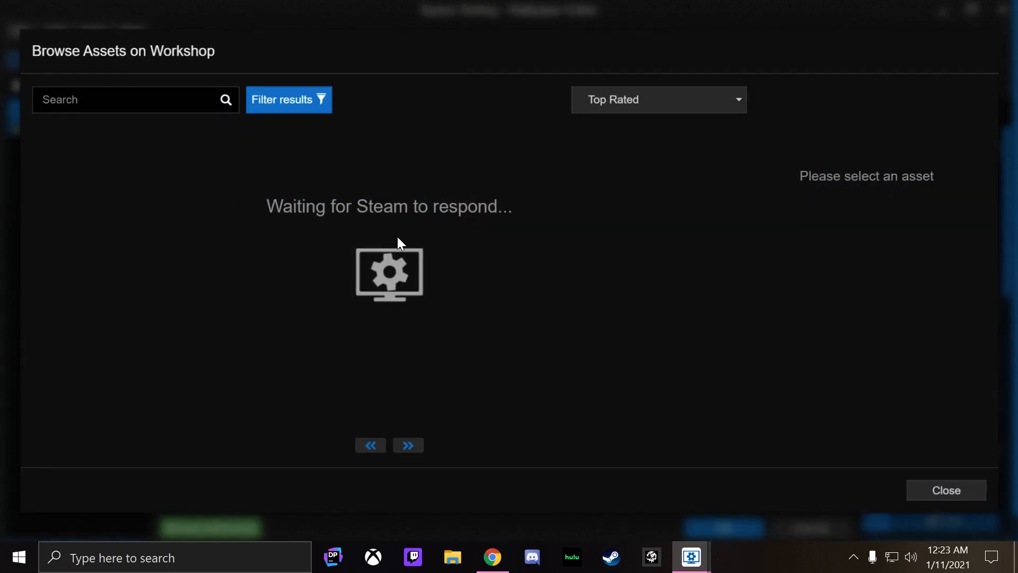
click(408, 261)
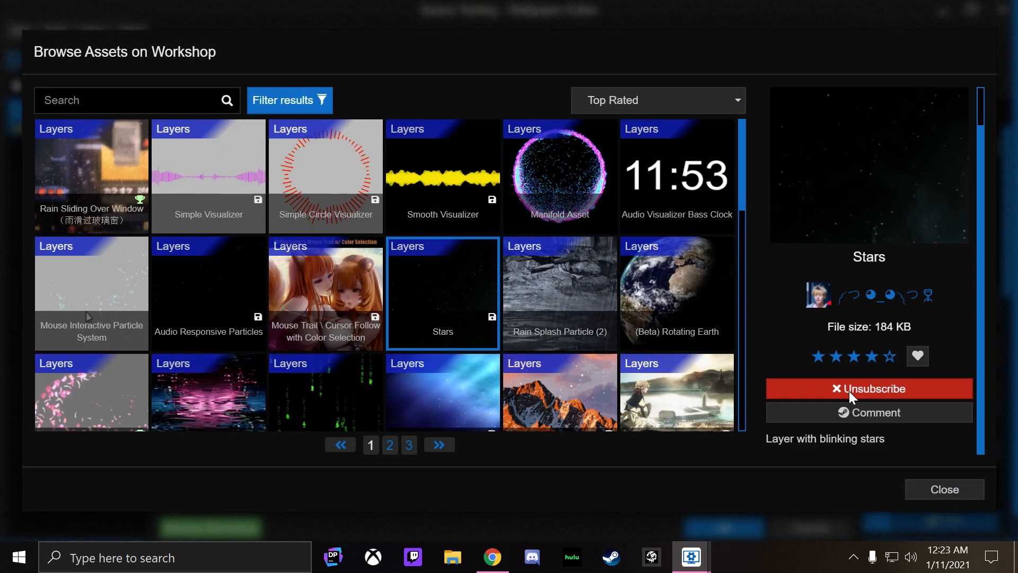
click(947, 489)
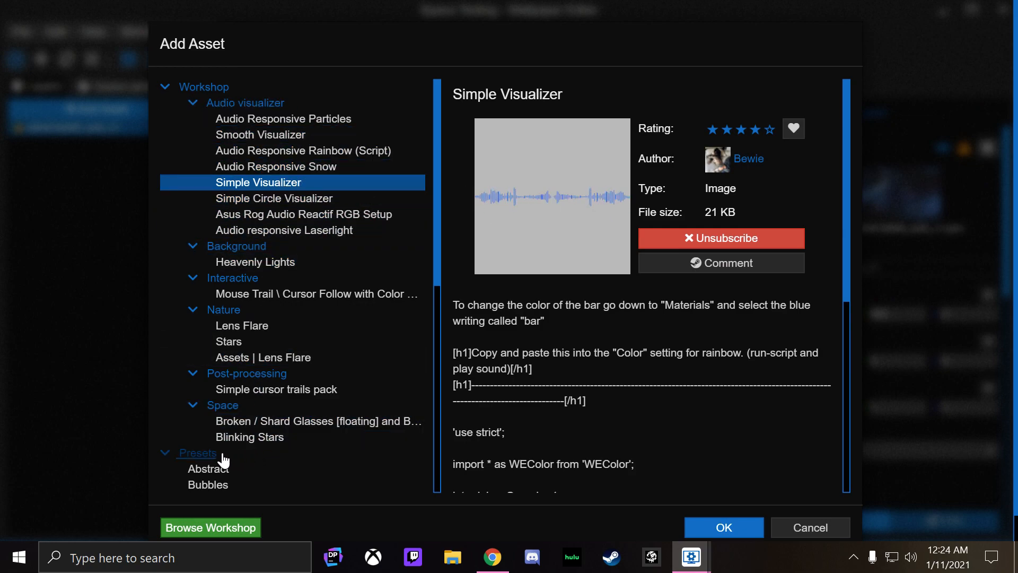
- Add the Simple Visualizer asset to the scene, look over its properties, and delete its layer again
click(732, 529)
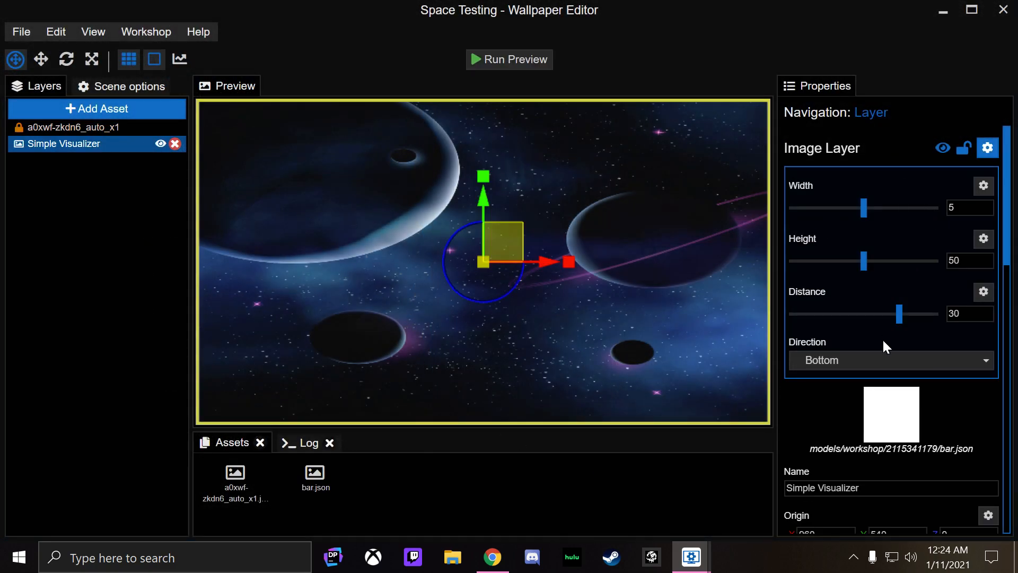
scroll(901, 307, down, 8)
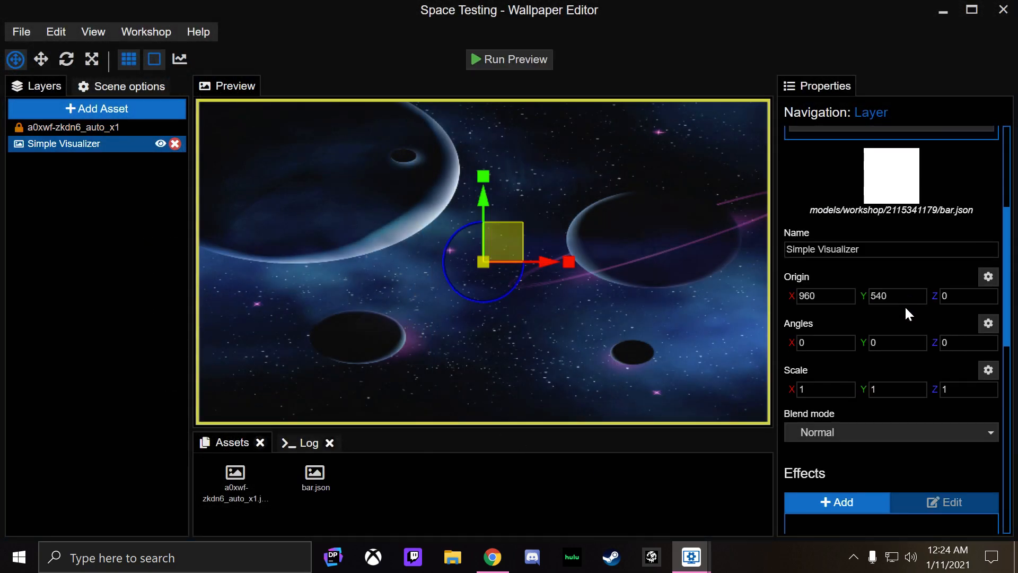
click(174, 143)
- Select the a0xwf-zkdn6_auto_x1 image layer and save the project
click(127, 127)
scroll(833, 283, down, 3)
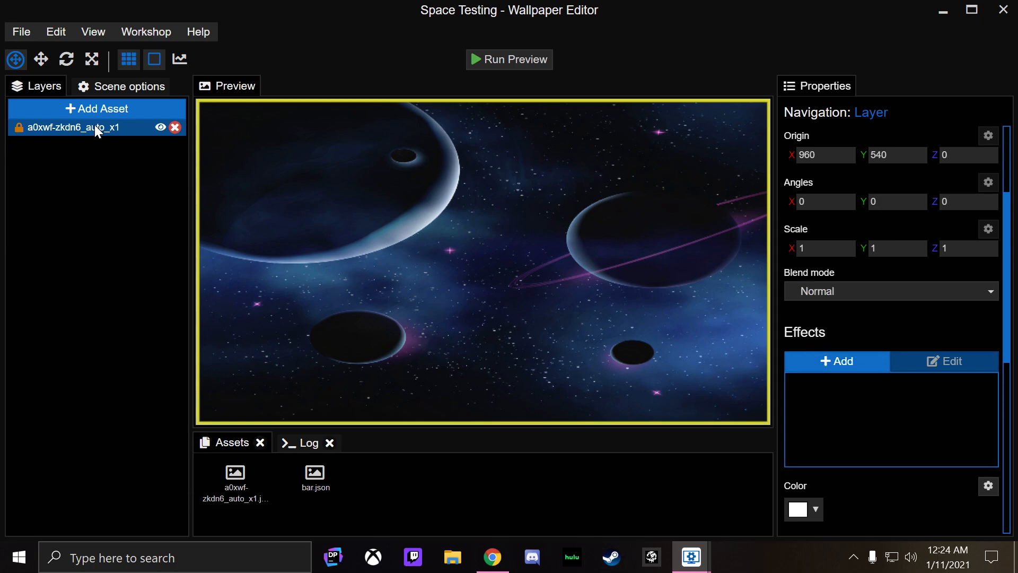
key(ctrl+s)
- Add the Pulse effect from the Animate category to the a0xwf-zkdn6_auto_x1 image layer
scroll(879, 230, down, 5)
click(843, 291)
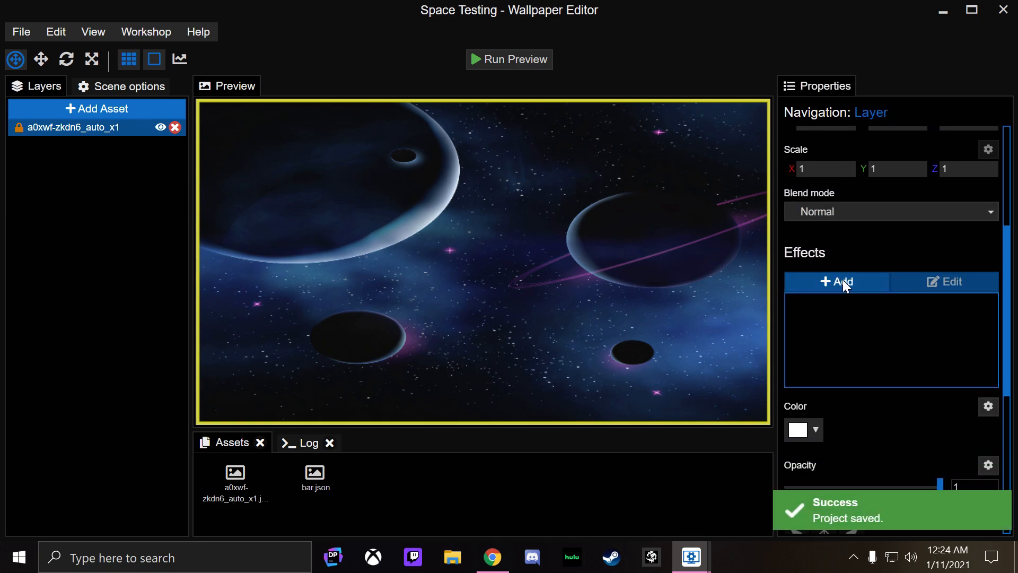
click(842, 279)
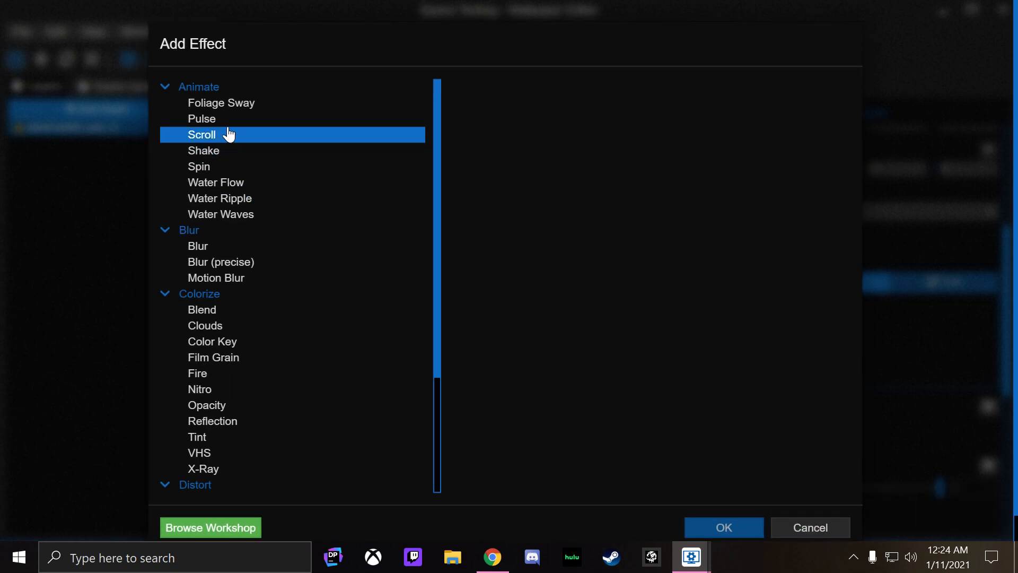
scroll(228, 132, down, 4)
scroll(280, 198, up, 4)
click(255, 122)
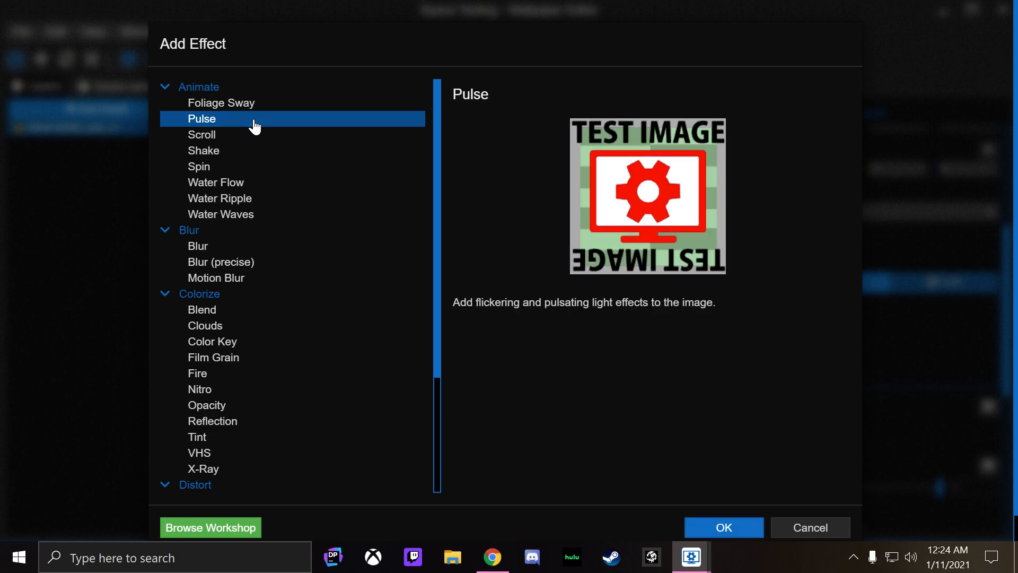
click(725, 524)
- Set the Pulse effect's audio response to Center and save the project
scroll(873, 223, up, 5)
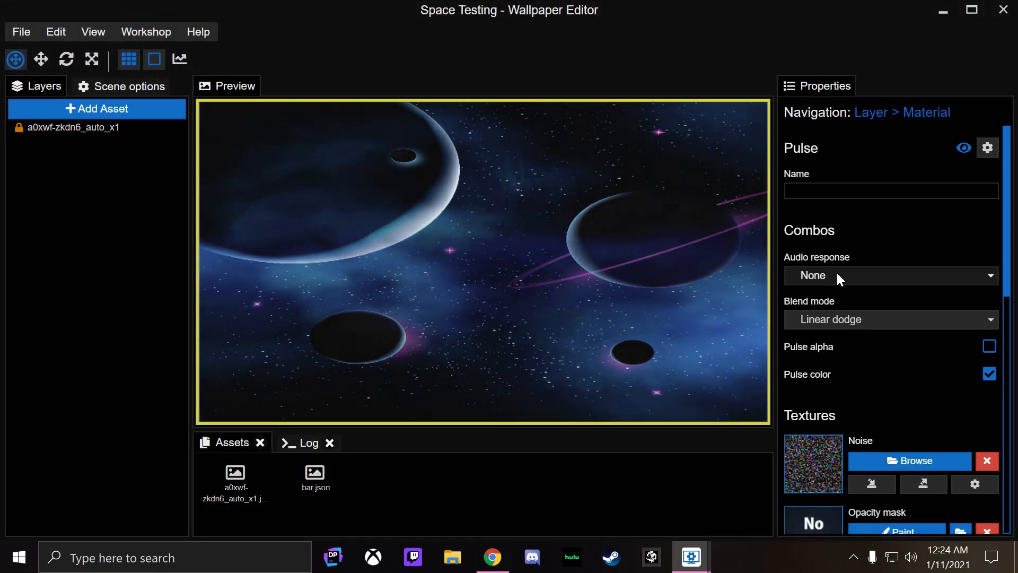
click(836, 274)
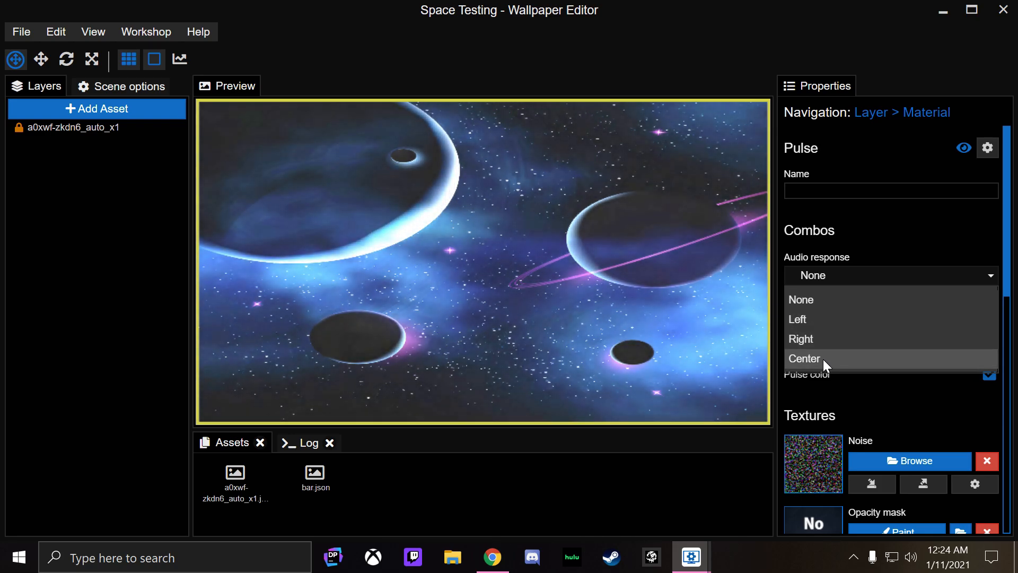
key(ctrl+s)
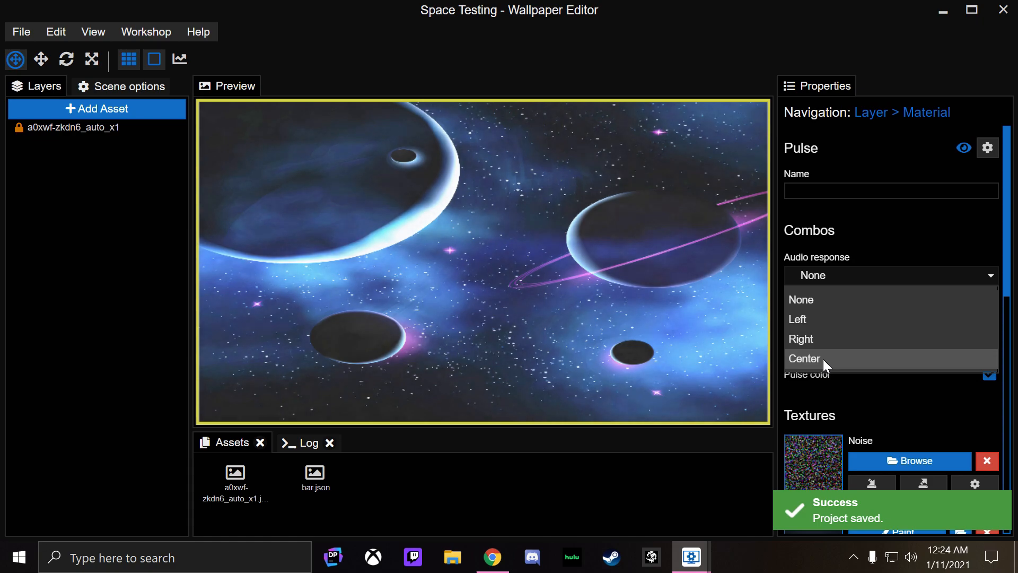
click(823, 359)
scroll(822, 348, down, 3)
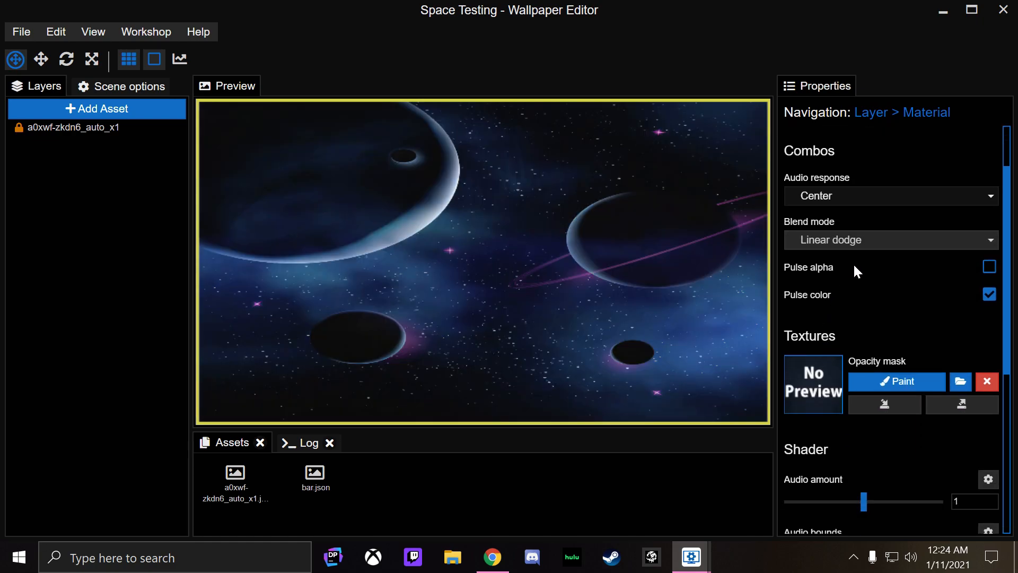
- Start painting an opacity mask for the Pulse effect and dab a few strokes on the large planet
scroll(881, 267, down, 3)
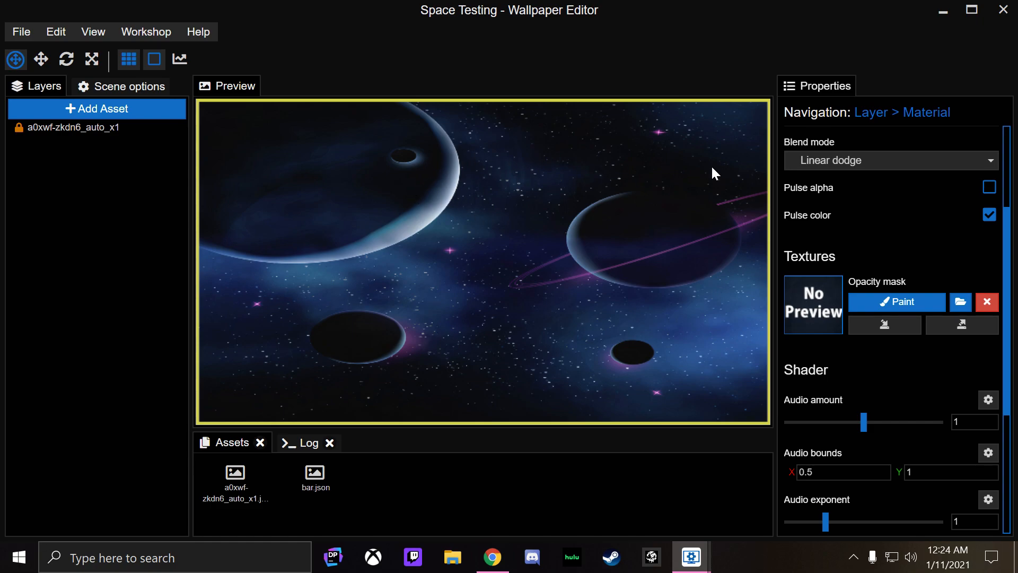
click(870, 300)
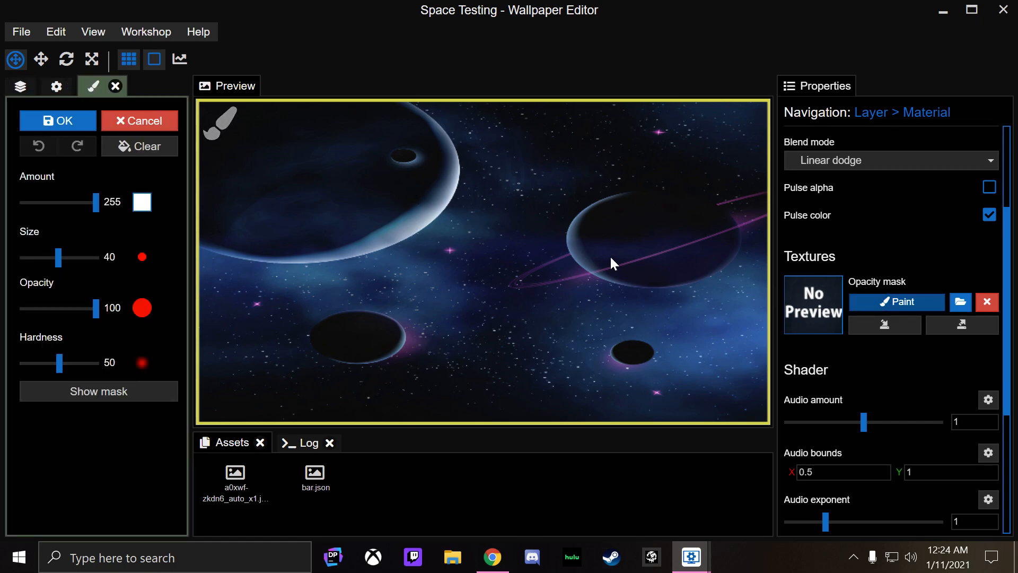
scroll(272, 203, up, 3)
scroll(297, 164, down, 4)
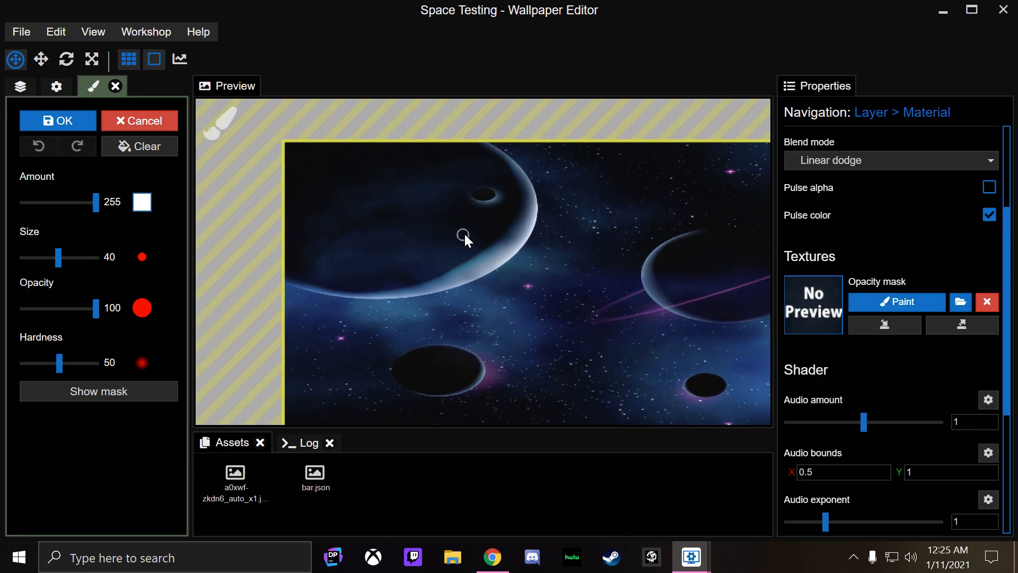
click(317, 227)
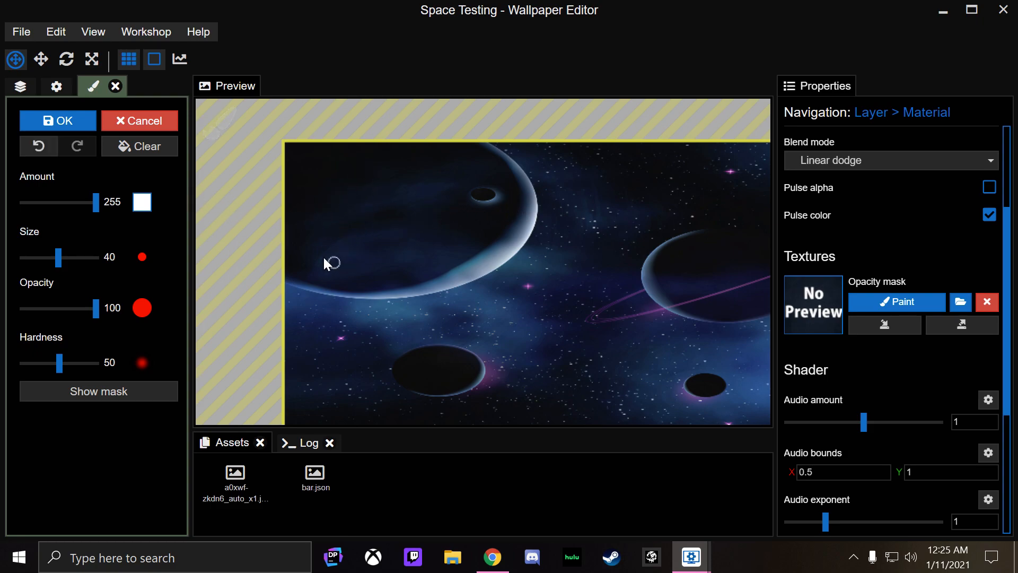
key(ctrl+s)
- Set the mask brush to amount 105, size 15, opacity 44 and hardness 0
drag(94, 202, 53, 209)
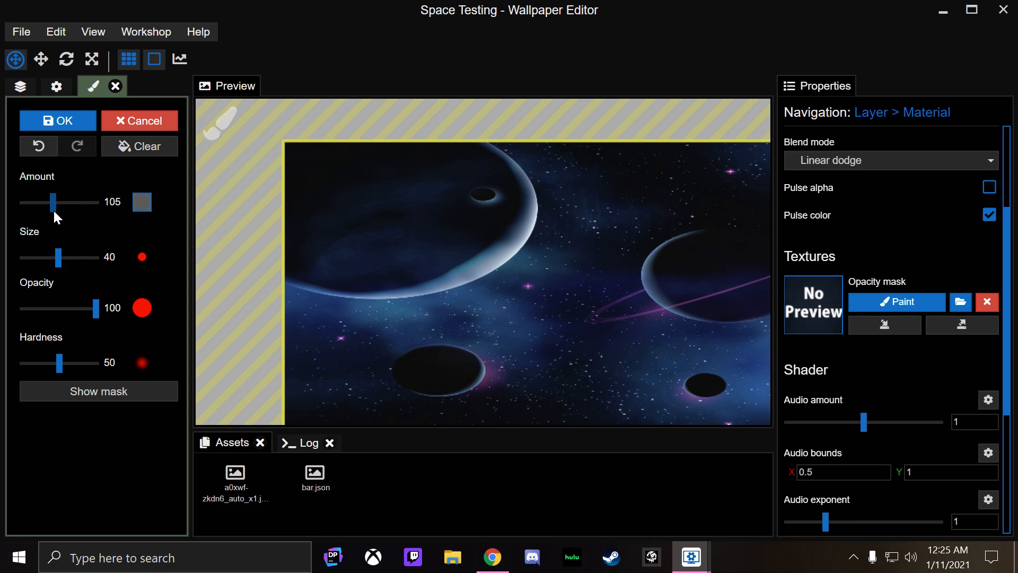
drag(58, 263, 48, 262)
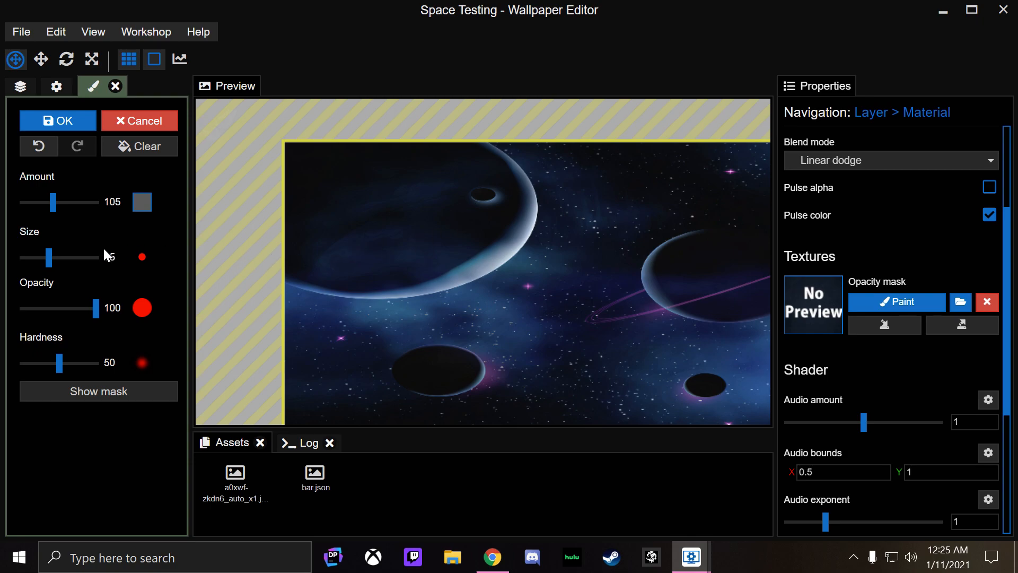
drag(65, 308, 54, 314)
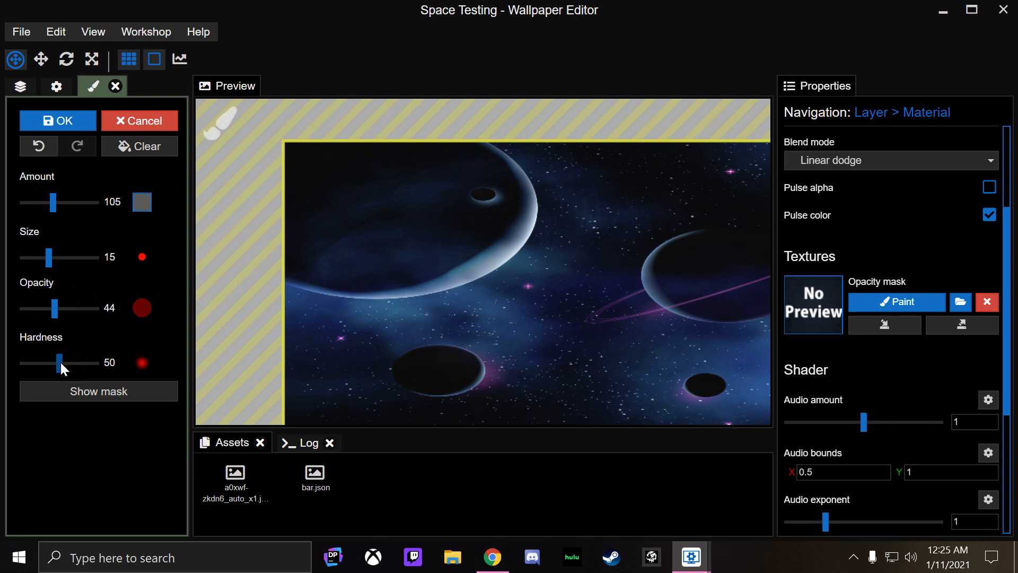
drag(60, 361, 53, 371)
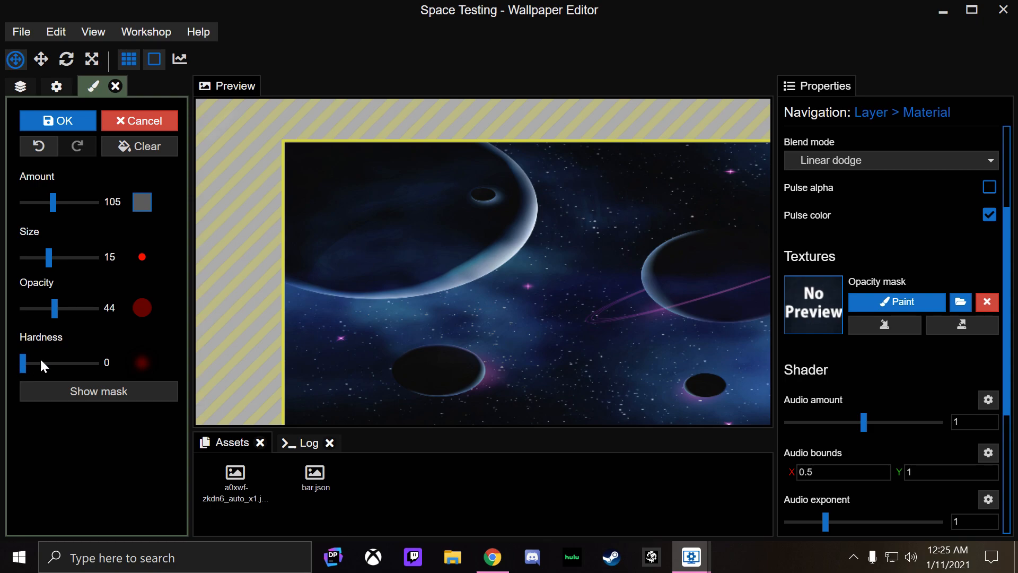
mouse_move(54, 360)
mouse_down()
mouse_move(113, 368)
mouse_move(25, 379)
mouse_up()
- Show the mask and try brush size 87 on the large planet with hardness 100 and with hardness 0
click(90, 391)
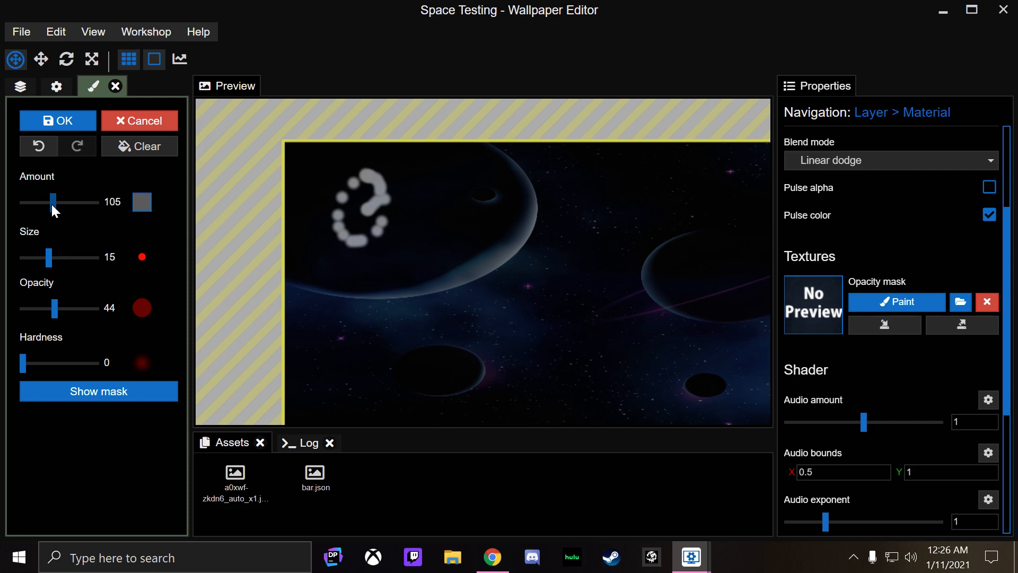
drag(62, 260, 66, 260)
drag(68, 363, 138, 363)
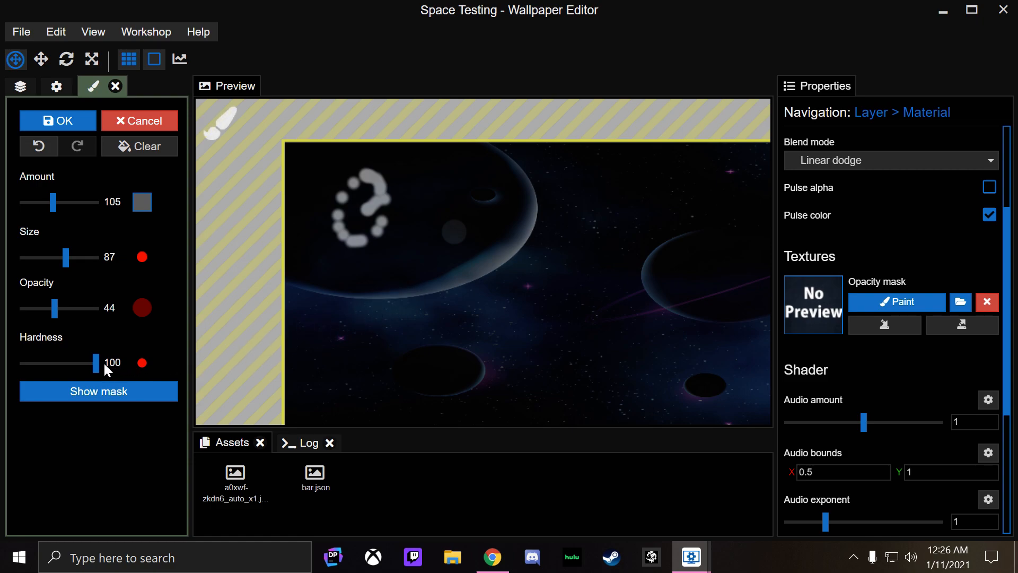
drag(97, 363, 22, 363)
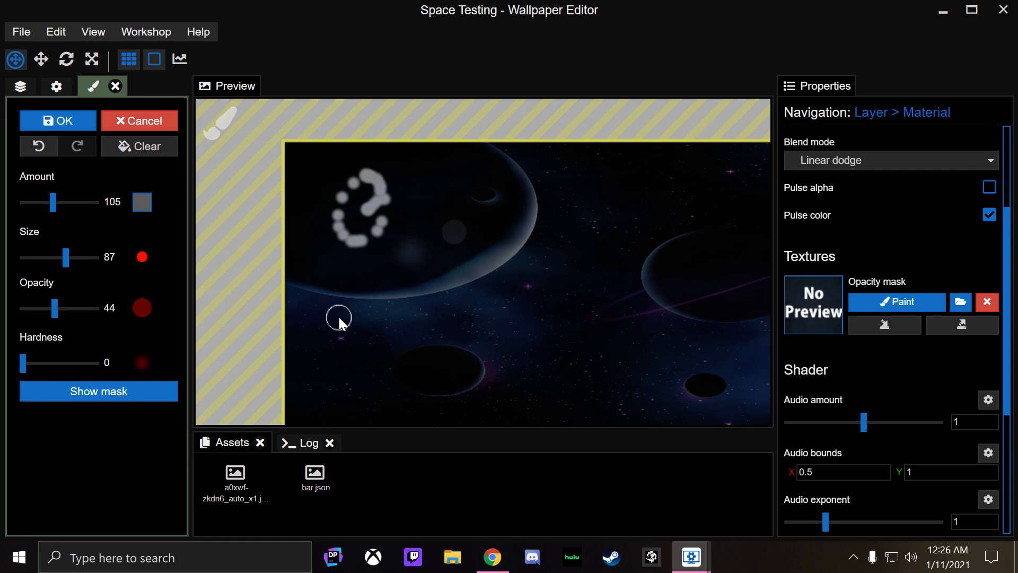
scroll(313, 246, up, 1)
drag(312, 246, 343, 277)
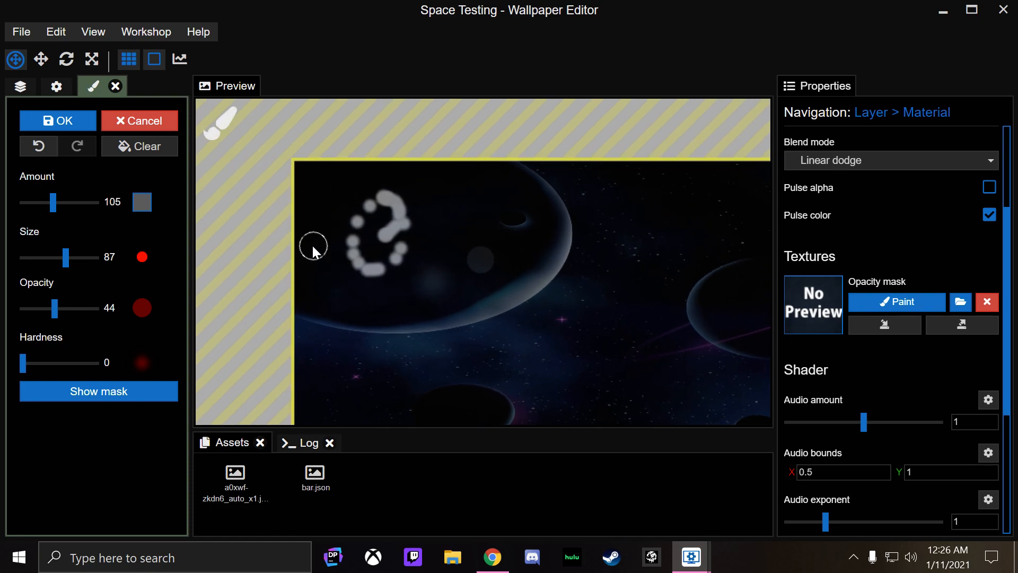
- Erase the painted mask strokes on the large planet using brush amount 0 and opacity 100
scroll(313, 247, up, 4)
scroll(288, 237, down, 2)
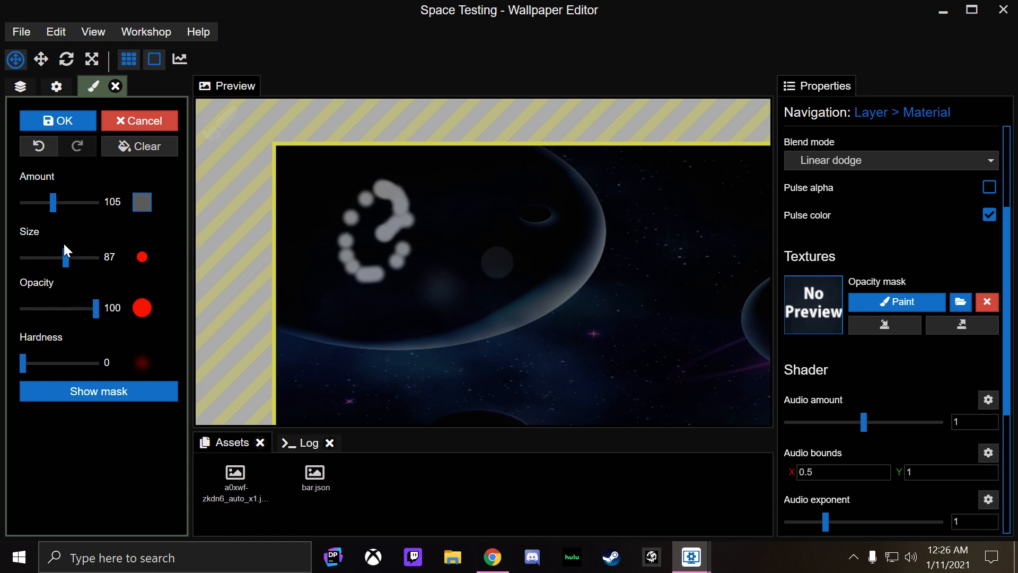
drag(50, 209, 18, 214)
mouse_move(353, 191)
mouse_down()
mouse_move(365, 233)
mouse_move(427, 263)
mouse_move(388, 187)
mouse_move(323, 259)
mouse_move(374, 287)
mouse_move(448, 281)
mouse_move(466, 307)
mouse_up()
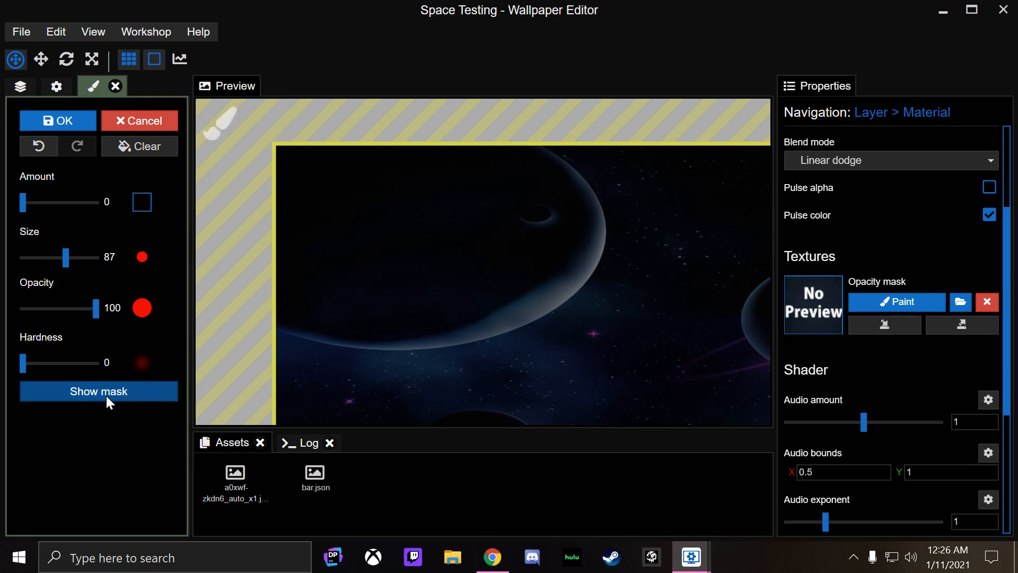
- Set the mask brush to amount 128, size 14 and opacity 43
click(47, 200)
click(54, 202)
click(59, 202)
click(49, 257)
drag(80, 308, 55, 311)
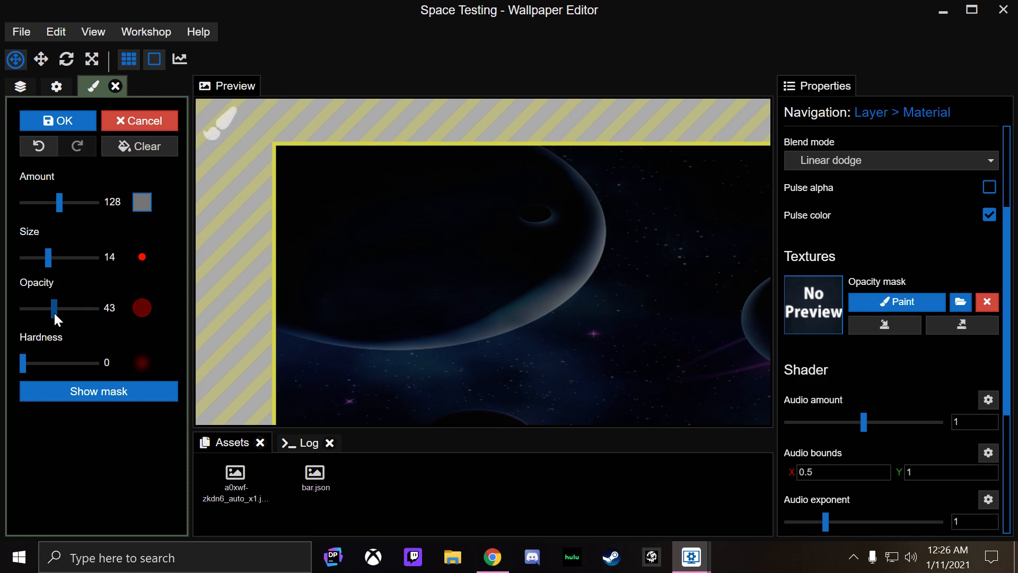
- Paint small mask dabs inside the large planet, toggling the mask display to check them
click(61, 390)
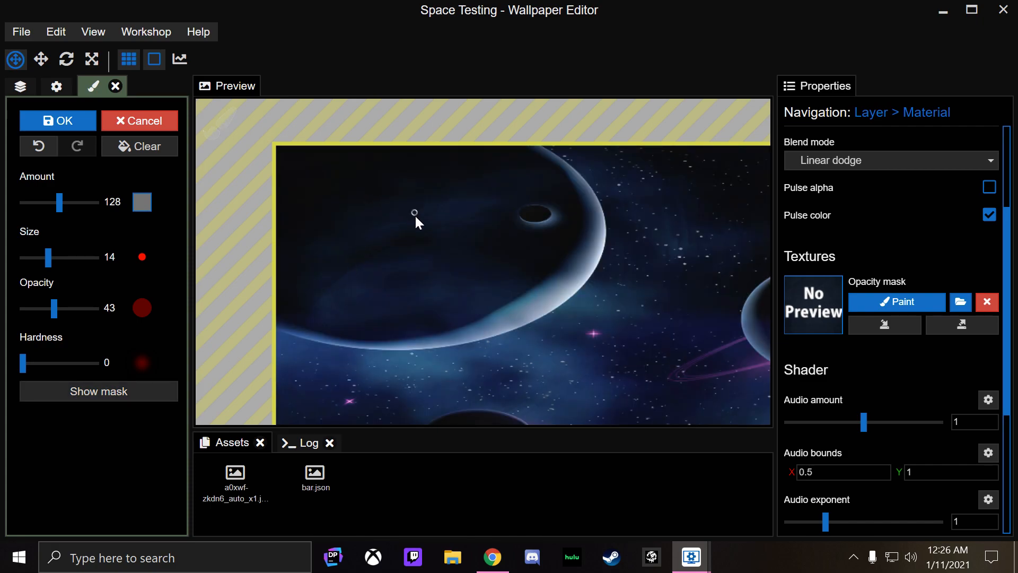
click(162, 389)
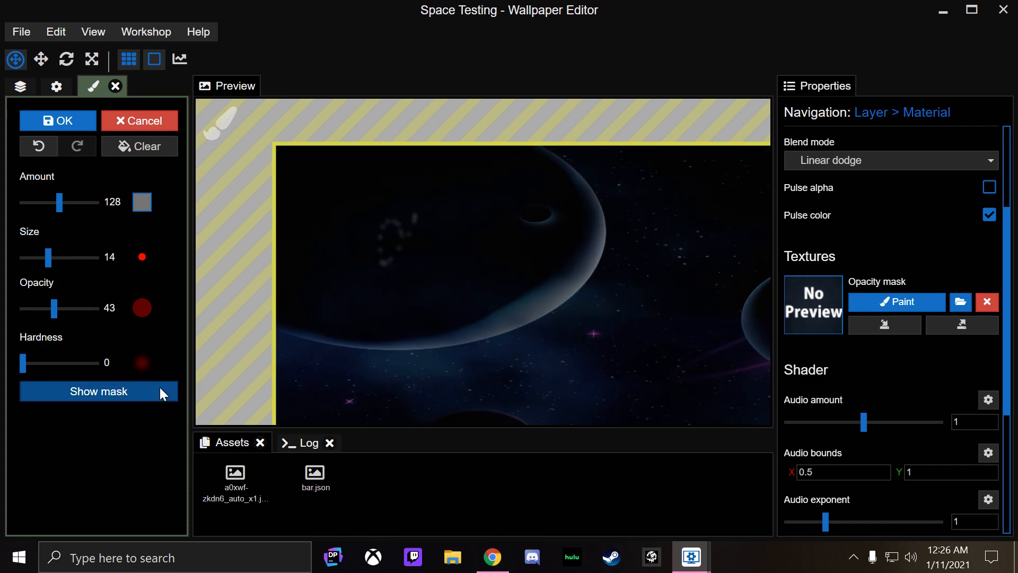
click(160, 390)
drag(384, 297, 385, 278)
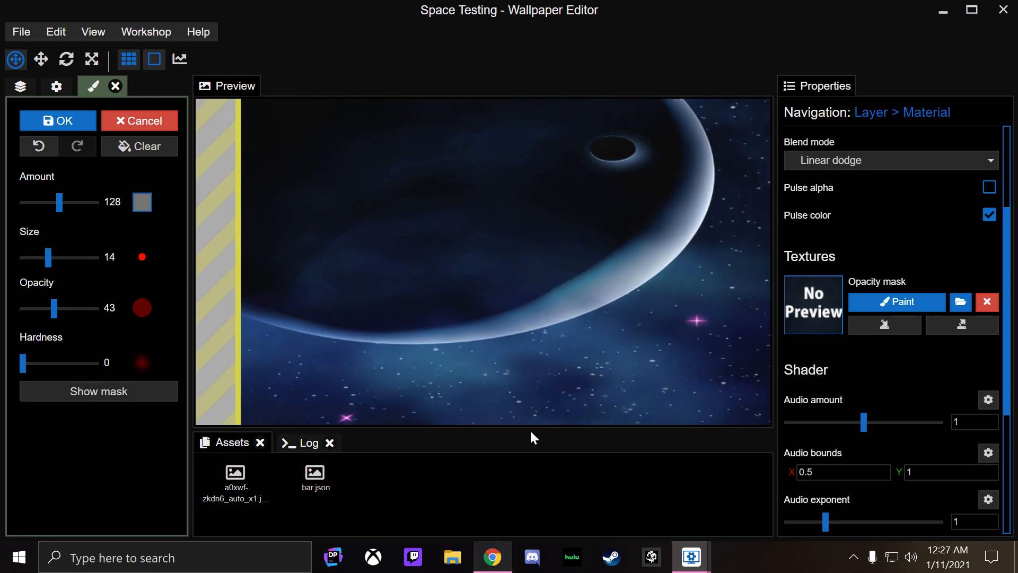
- Set the brush size to 73, paint cloudy mask patches across the large planet, and hide the mask
drag(47, 257, 64, 254)
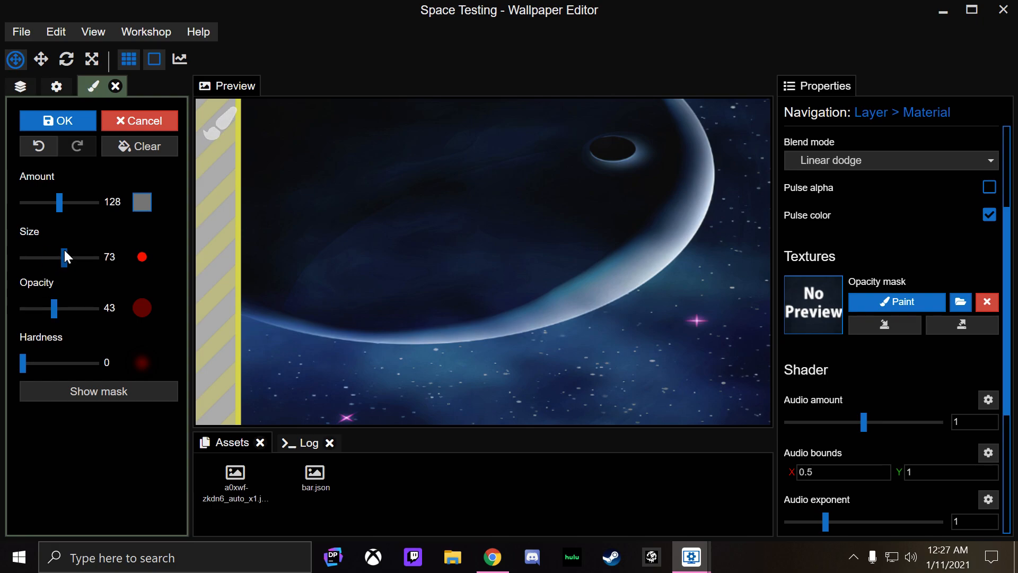
click(113, 386)
mouse_move(416, 235)
mouse_down()
mouse_move(538, 218)
mouse_move(416, 189)
mouse_move(438, 200)
mouse_move(393, 223)
mouse_move(496, 234)
mouse_move(482, 277)
mouse_up()
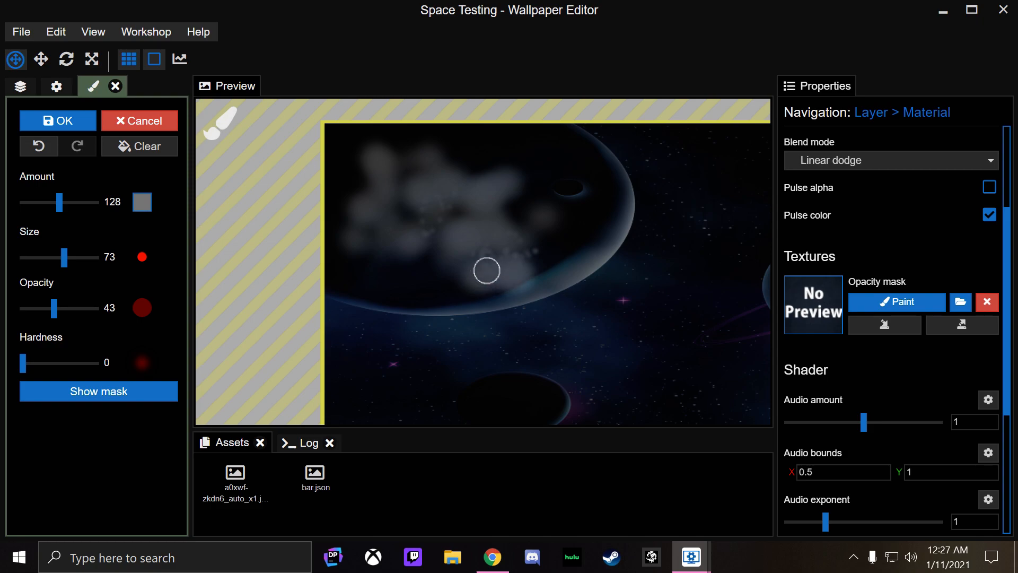
click(169, 389)
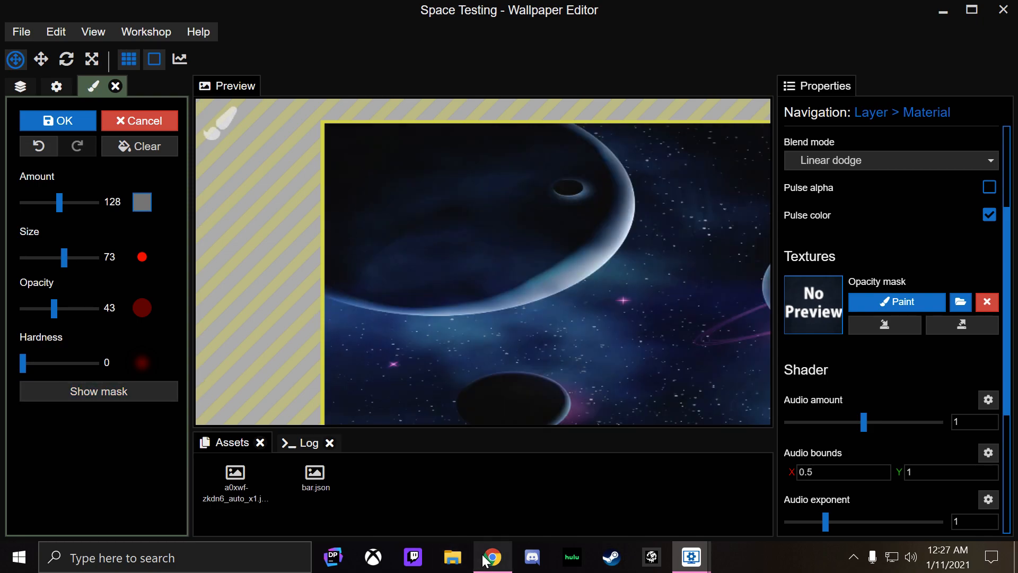
- Switch to Chrome, start playing the lo-fi hip-hop YouTube mix, and return to the wallpaper editor
mouse_move(485, 559)
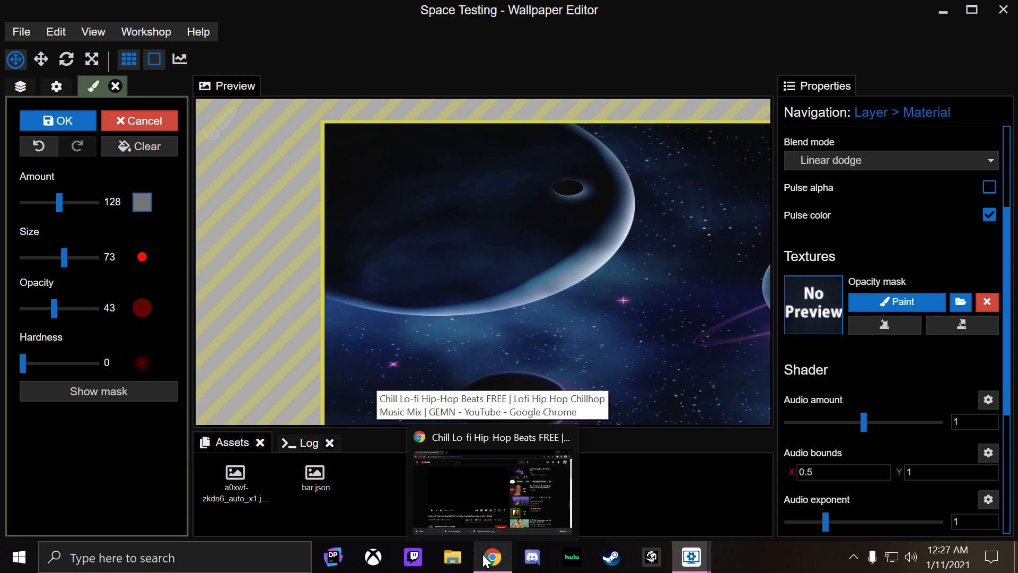
click(484, 559)
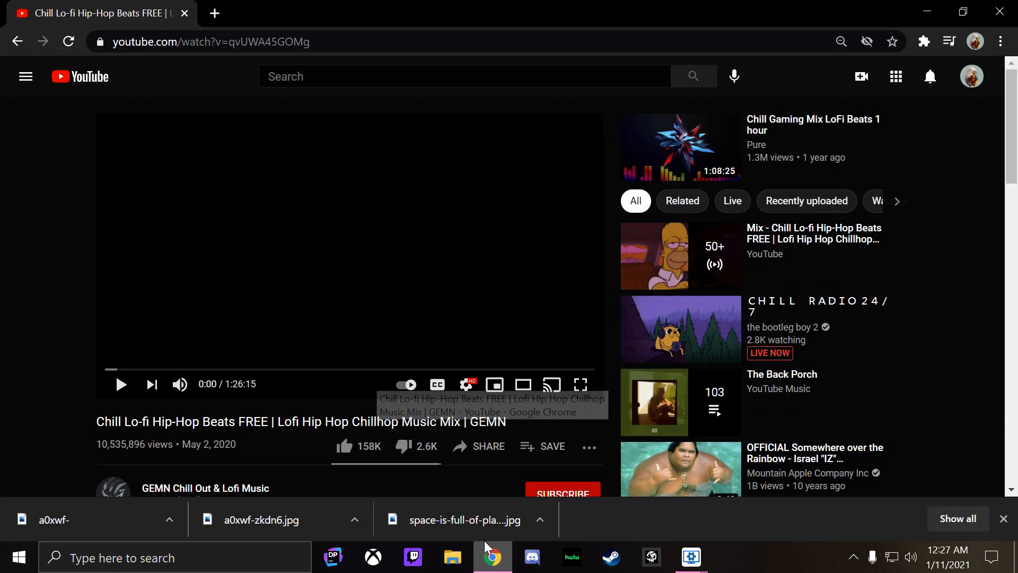
click(395, 256)
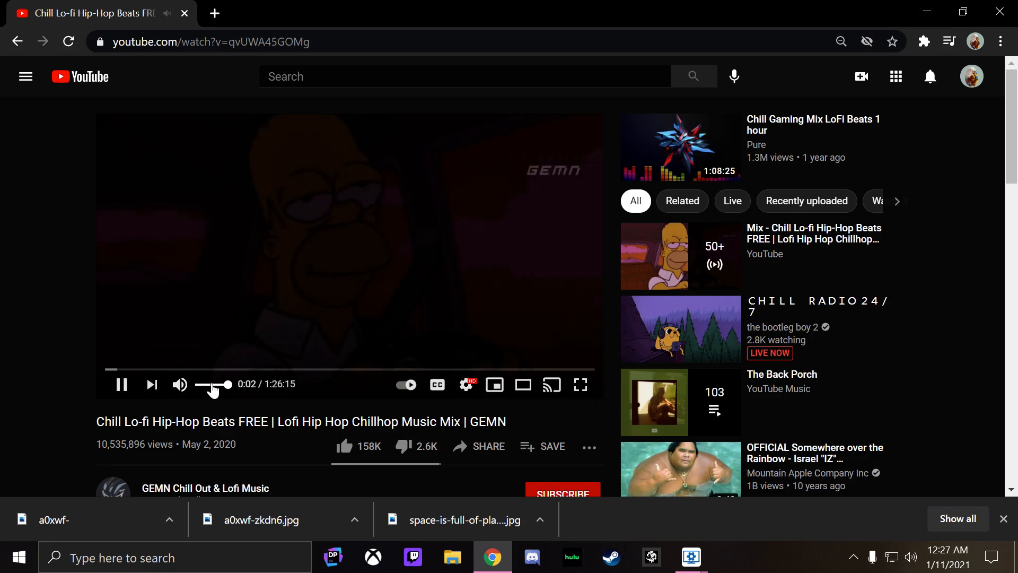
click(927, 11)
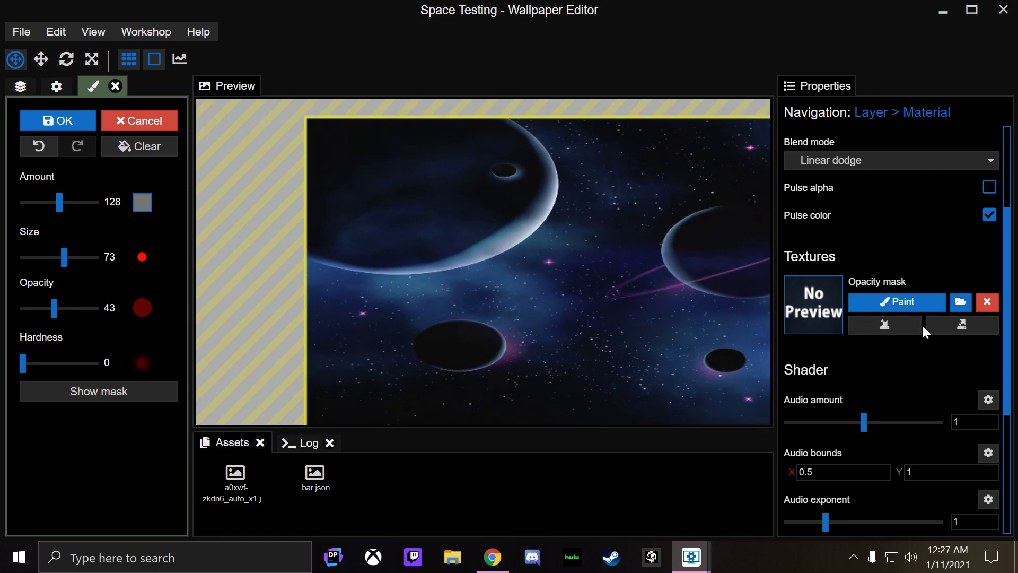
- Set the Pulse shader's audio amount to 1.8
scroll(921, 321, down, 3)
scroll(898, 289, up, 6)
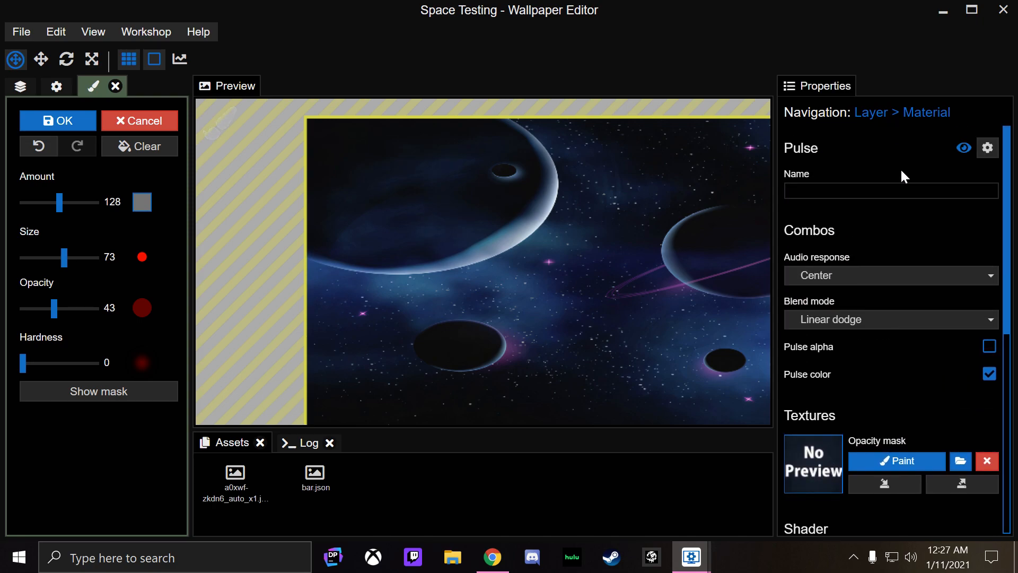
scroll(905, 289, down, 7)
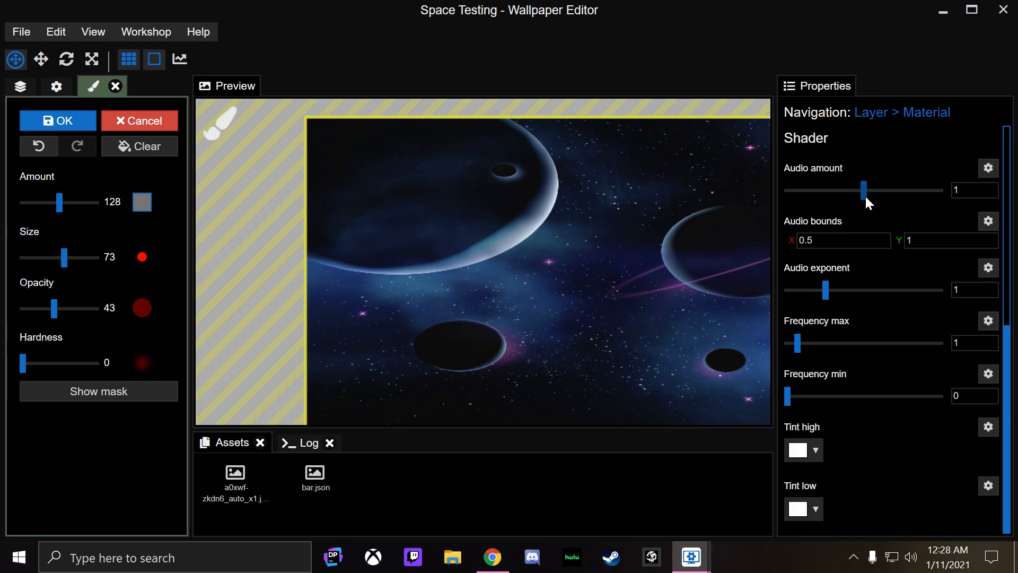
drag(864, 196, 985, 202)
click(975, 190)
text(1)
click(926, 190)
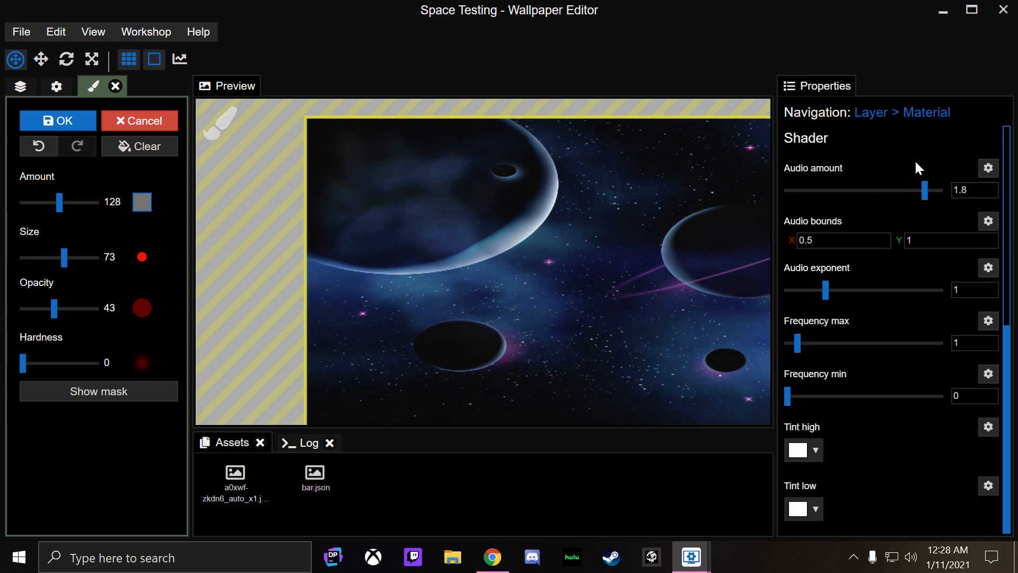
- Set the Pulse shader's audio amount to 1 and save the project
click(968, 189)
text(1)
click(905, 155)
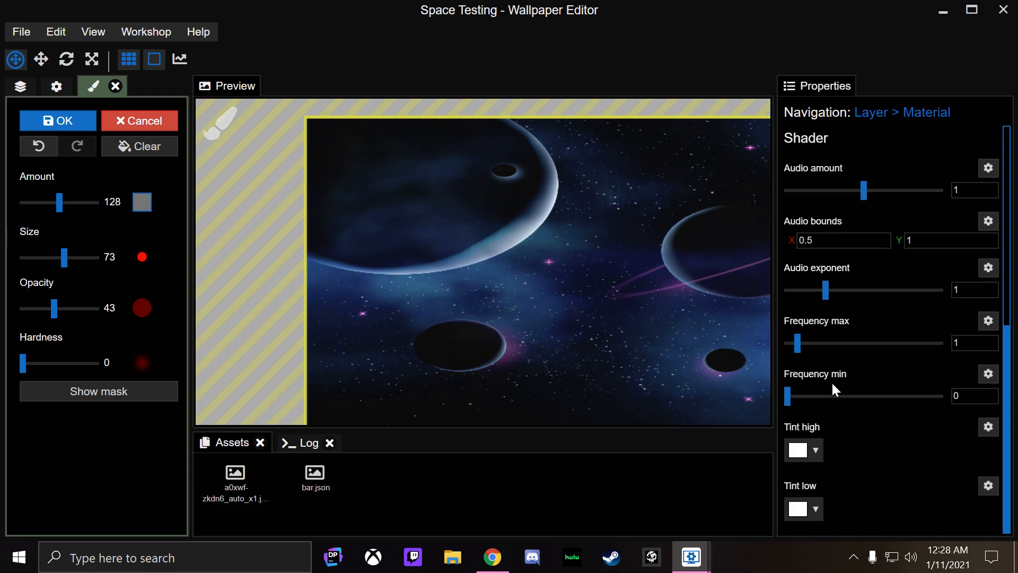
key(ctrl+s)
- Set the Pulse shader's X audio bound to 0.2, trying 0.5 and 0.8 for comparison
double_click(806, 241)
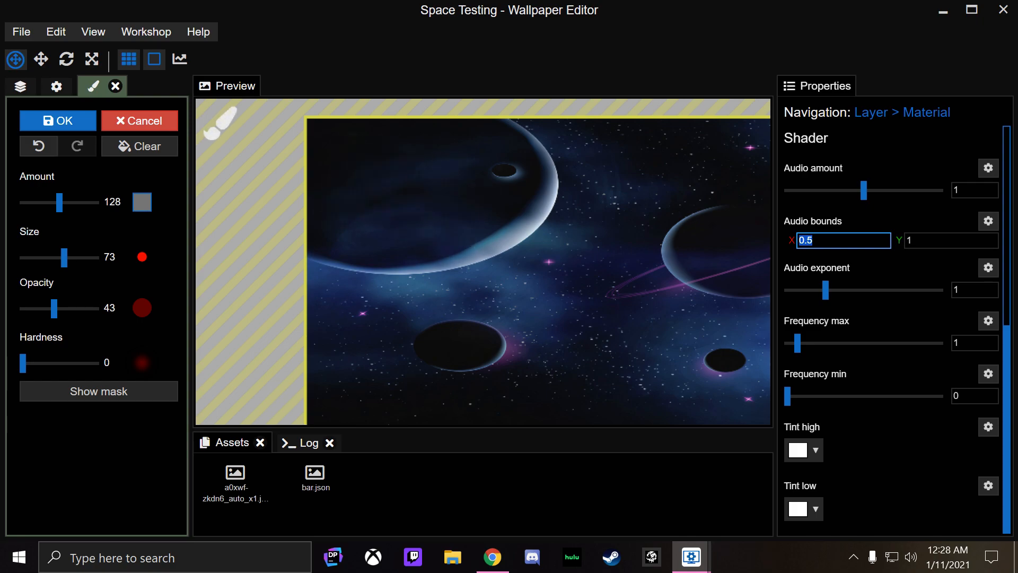
text(0.2)
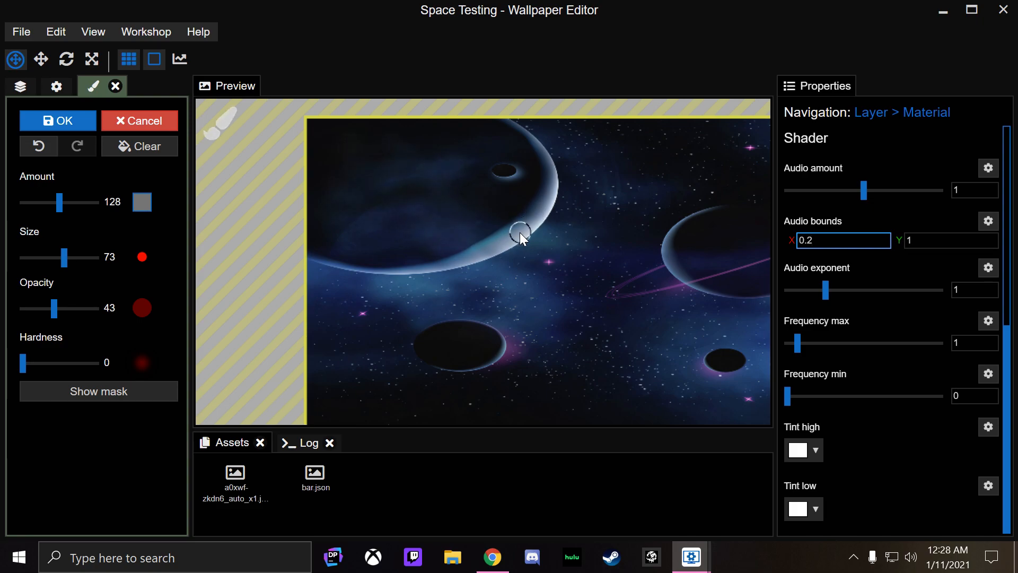
key(BackSpace)
text(5)
key(BackSpace)
text(8)
key(BackSpace)
text(2)
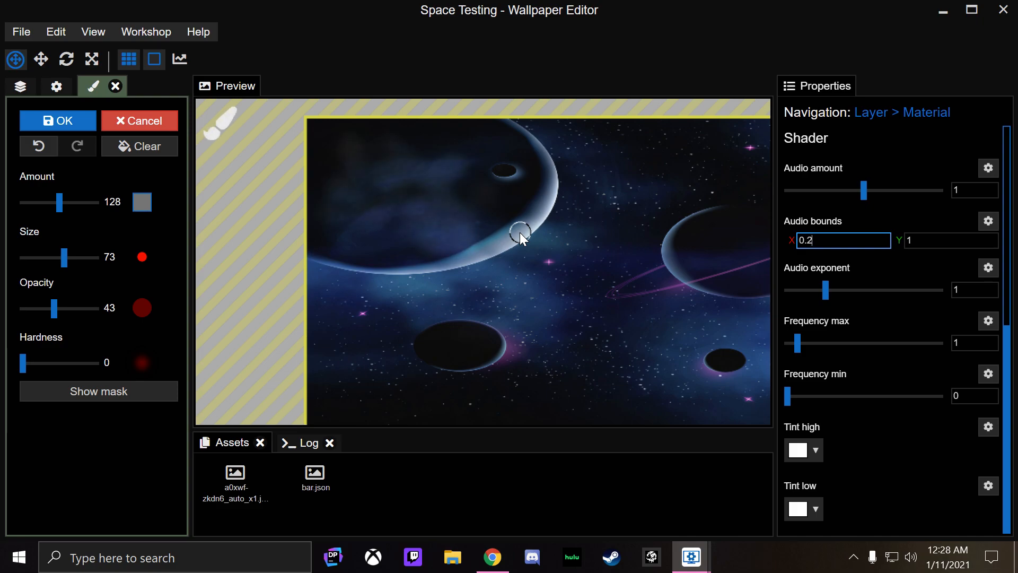
click(914, 221)
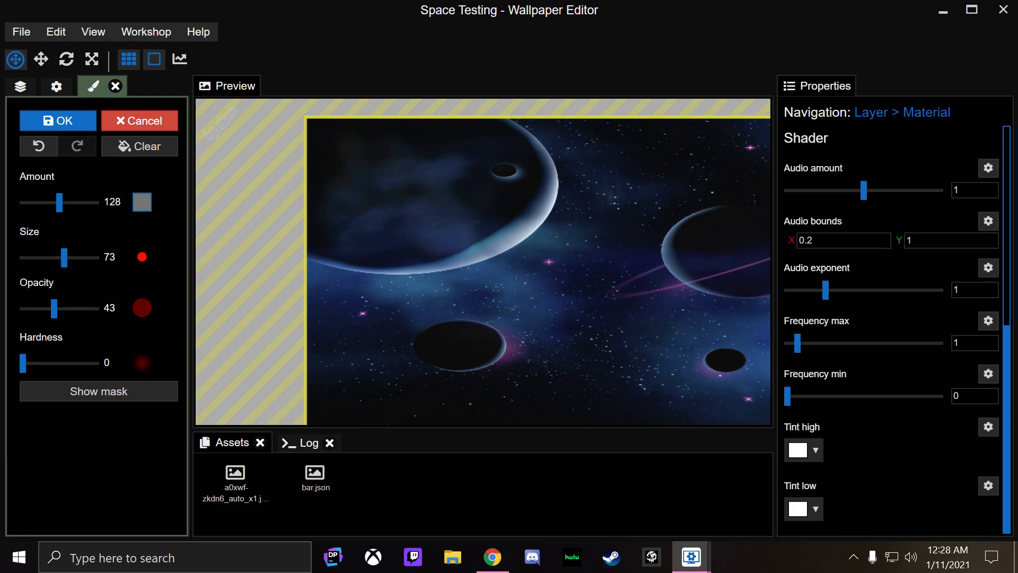
- Save the project and inspect the pulsing planets closely in the preview
scroll(892, 318, up, 5)
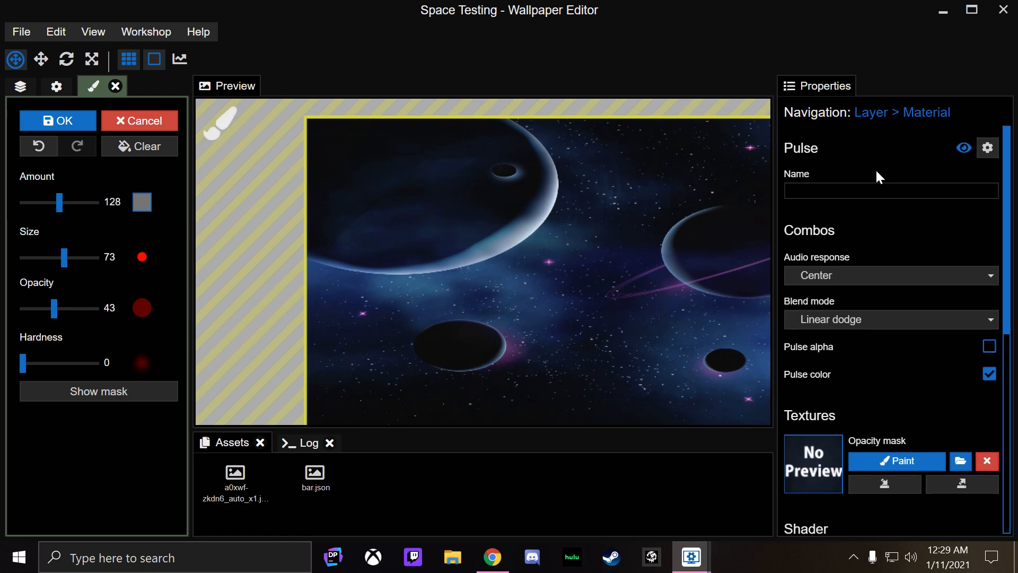
scroll(877, 168, down, 5)
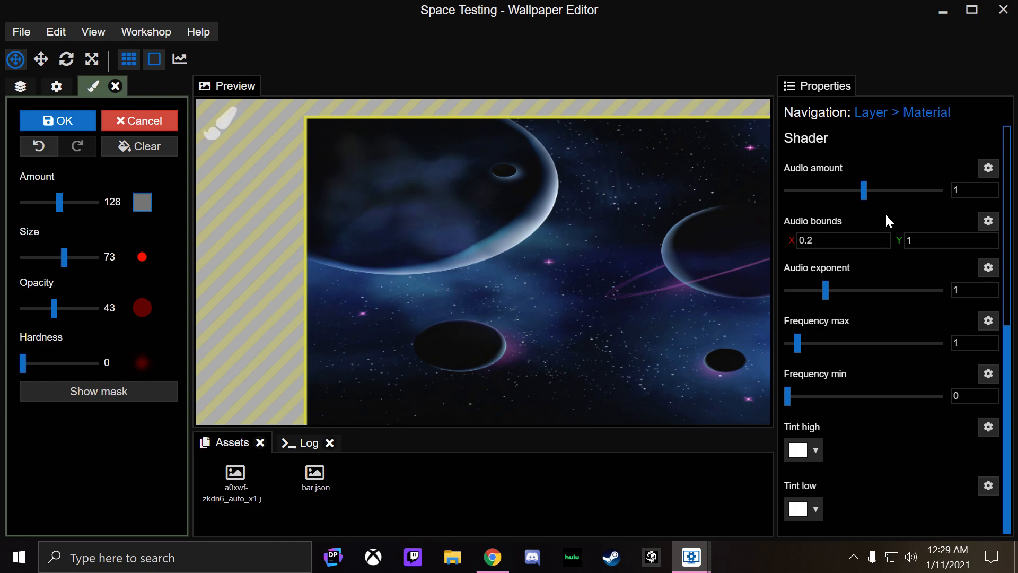
key(ctrl+s)
scroll(619, 317, up, 2)
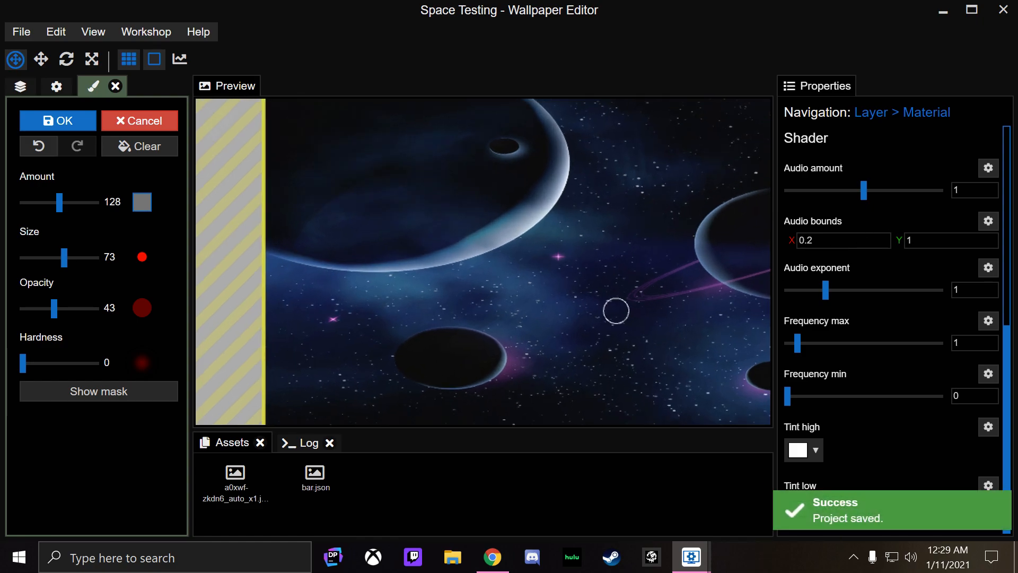
scroll(621, 317, up, 4)
scroll(487, 206, down, 4)
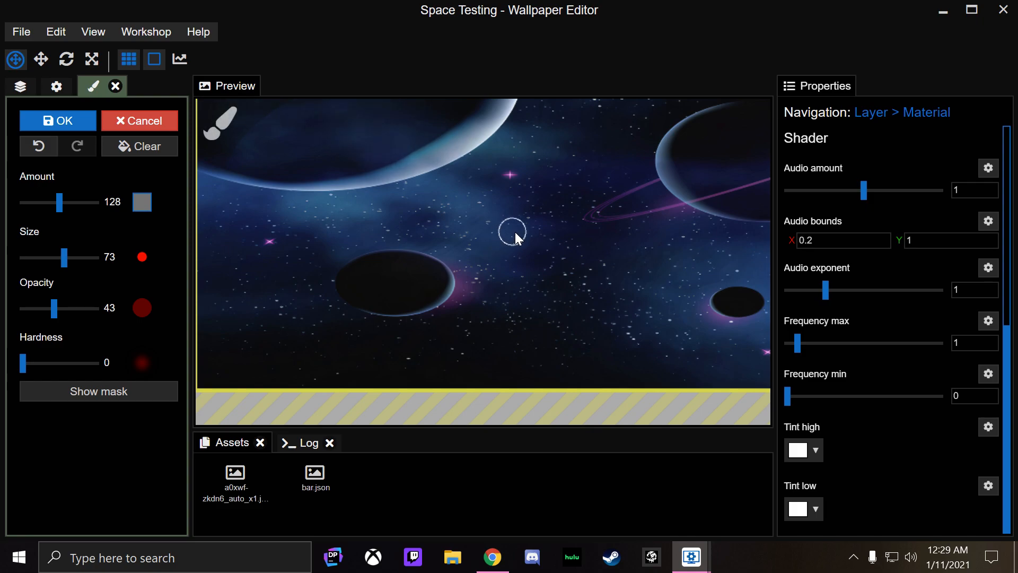
- Try 0.8 as the X audio bound and restore it to 0.2
click(820, 241)
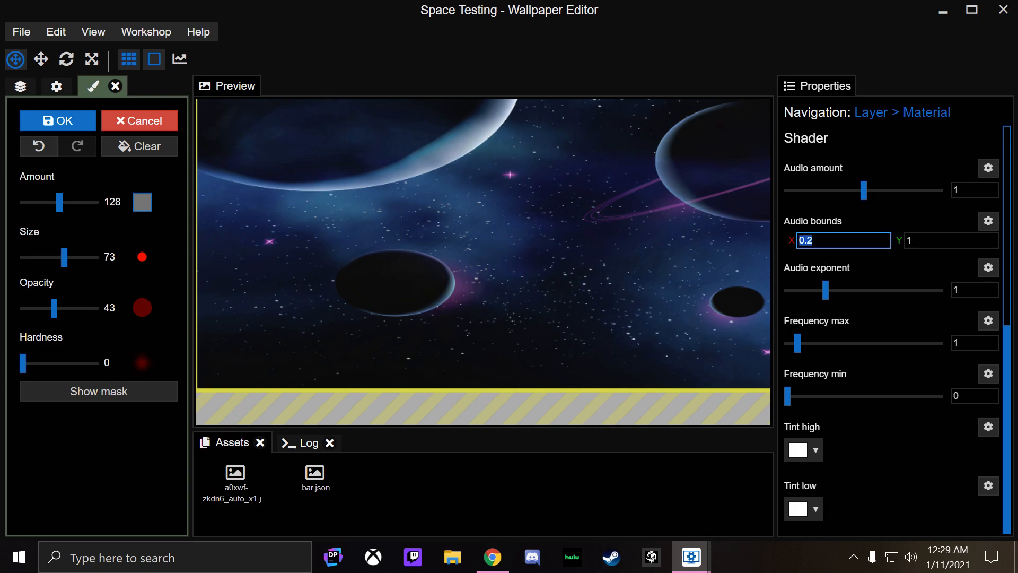
key(End)
key(BackSpace)
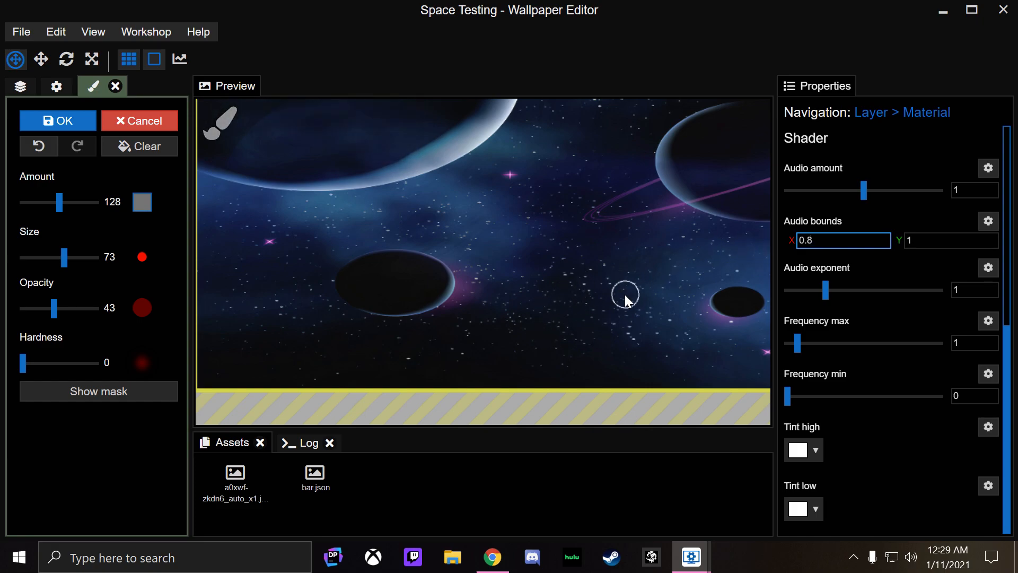
key(BackSpace)
text(2)
- Try lower Y audio bounds such as 0.6 and 0.7, and restore the value to 1
click(913, 241)
text(0.6)
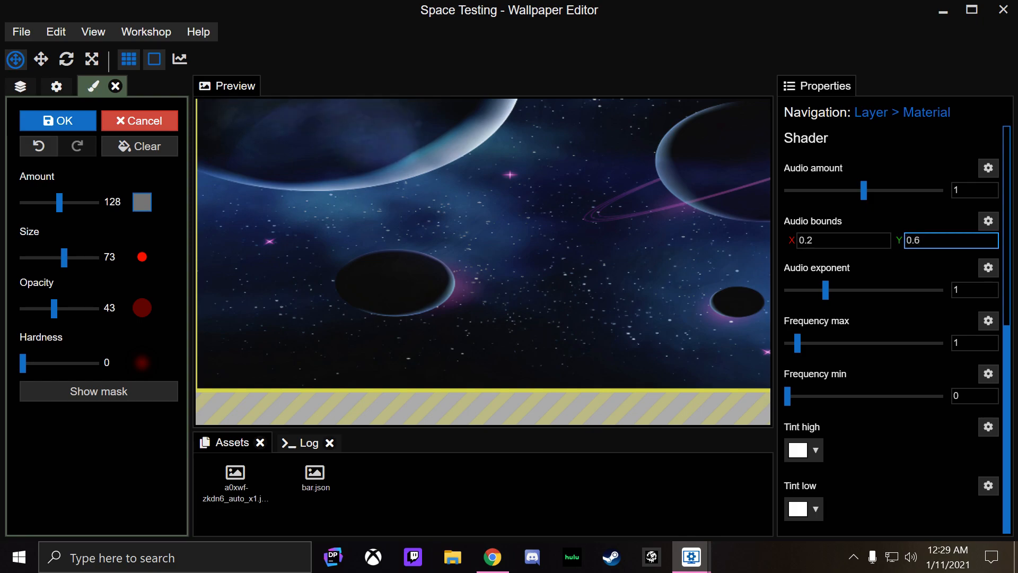
key(BackSpace)
text(7)
key(BackSpace)
key(BackSpace)
text(.1)
key(BackSpace)
key(BackSpace)
key(BackSpace)
text(1)
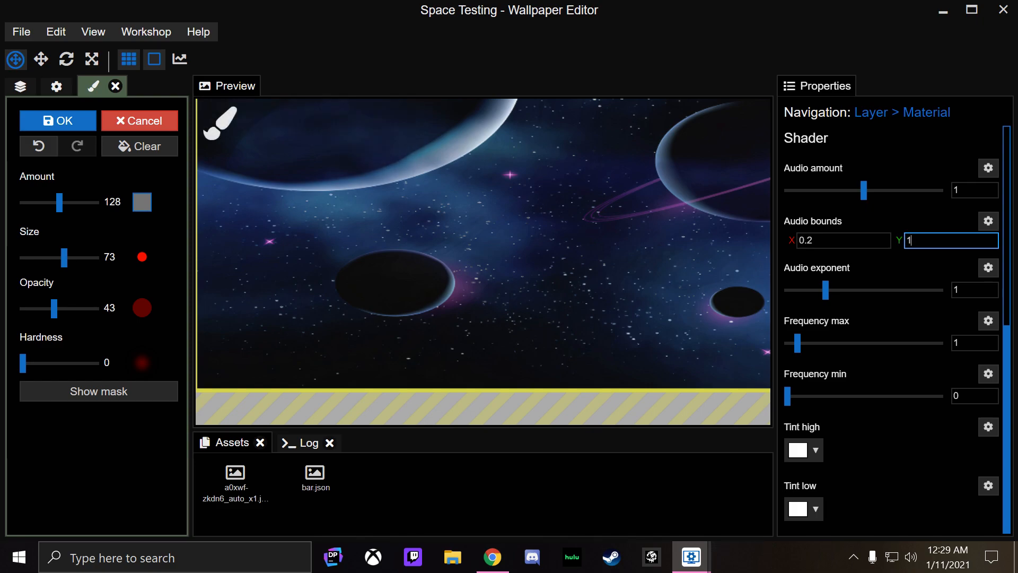
click(839, 222)
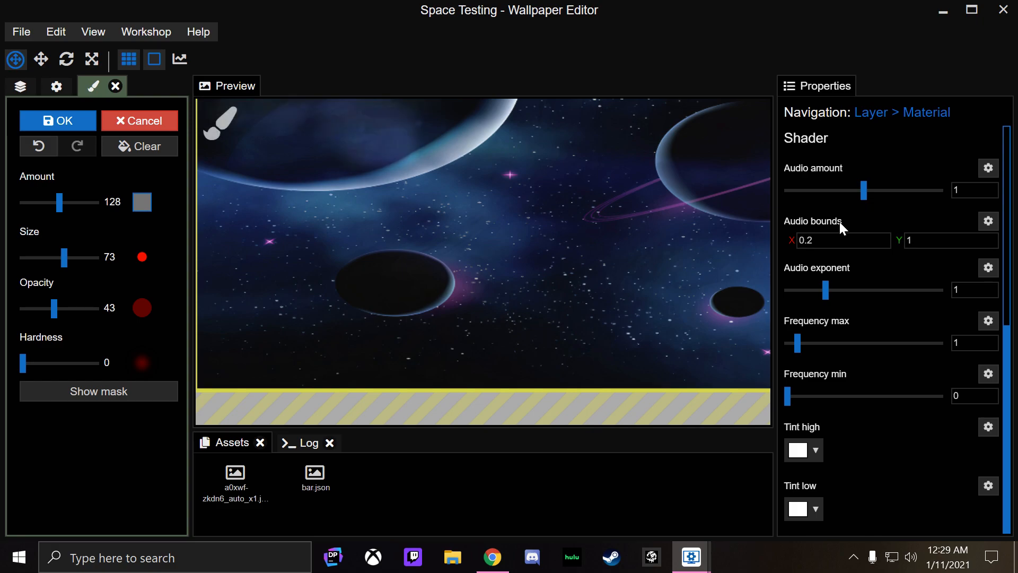
- Set the Pulse shader's frequency max to 15 and frequency min to 8, and save the project
scroll(594, 229, down, 3)
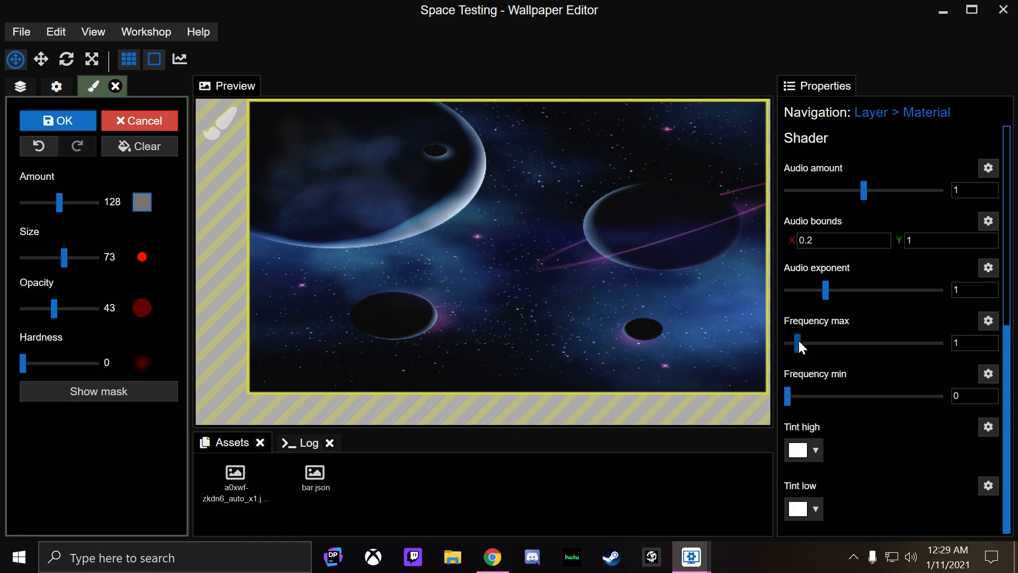
drag(799, 340, 910, 343)
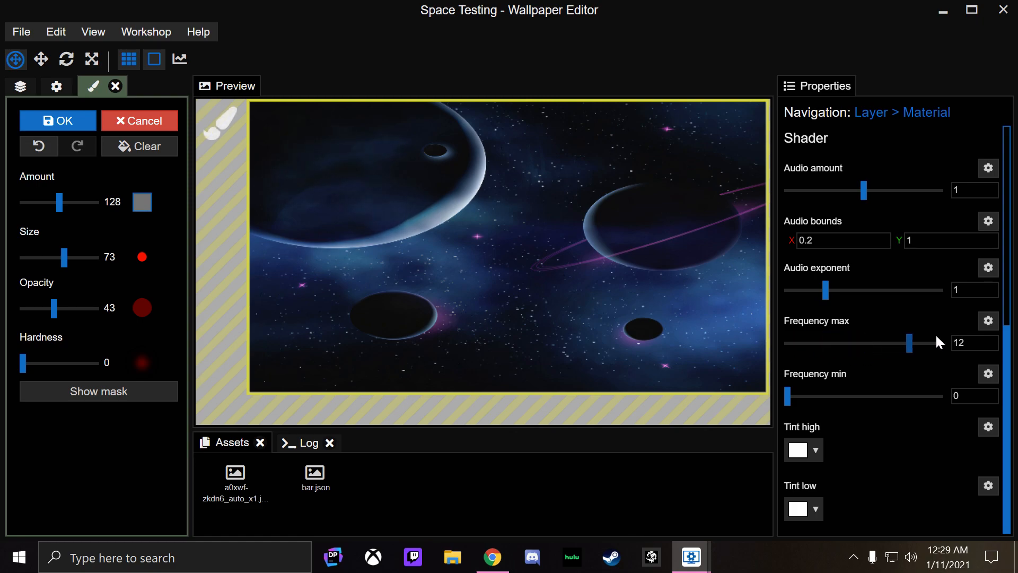
drag(464, 201, 482, 213)
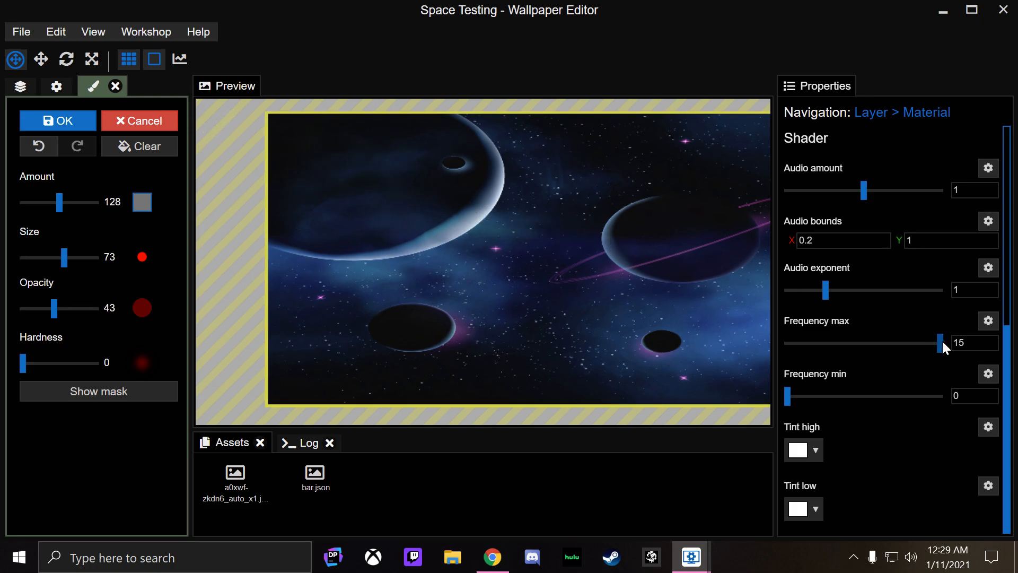
drag(788, 395, 890, 388)
drag(936, 346, 905, 364)
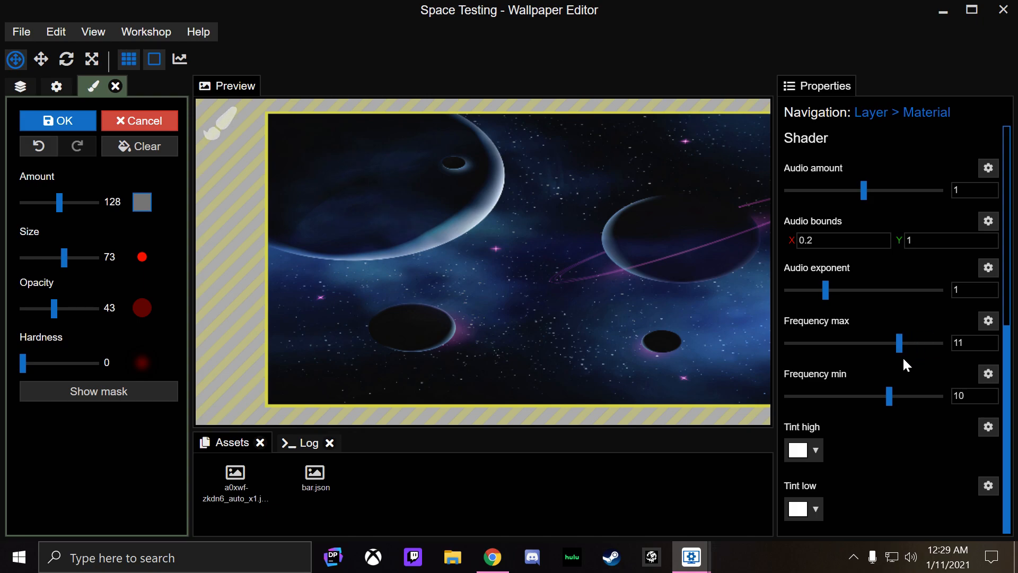
drag(889, 396, 869, 396)
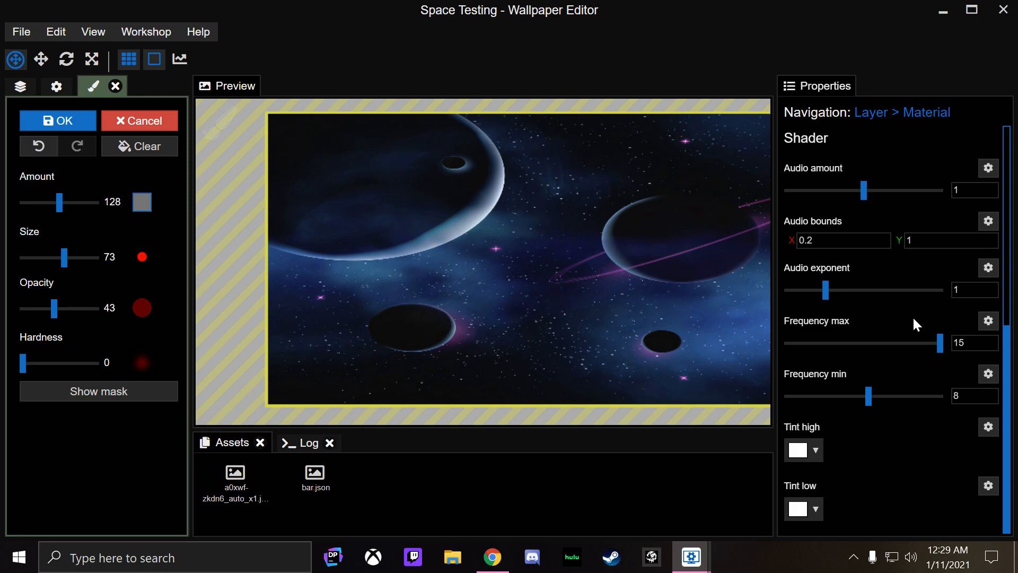
scroll(844, 342, up, 5)
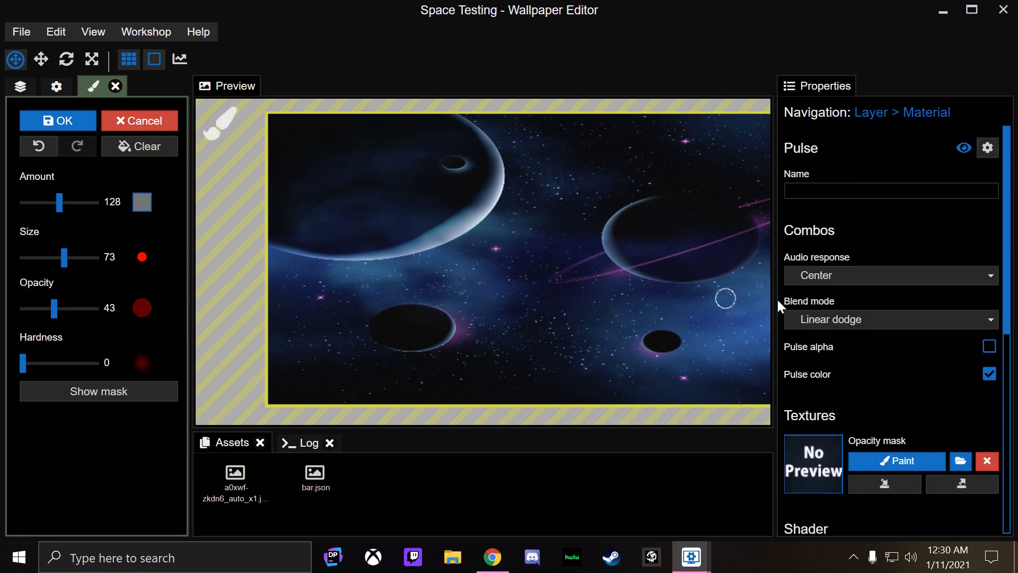
scroll(817, 305, down, 2)
key(ctrl+s)
scroll(814, 217, down, 6)
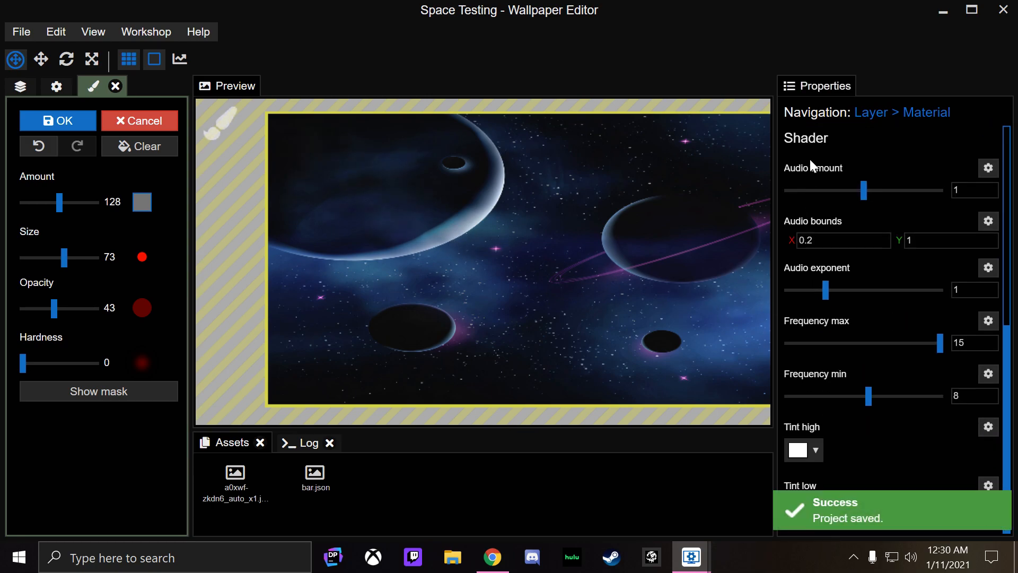
- Return to the image layer's properties and try to add another effect
click(868, 114)
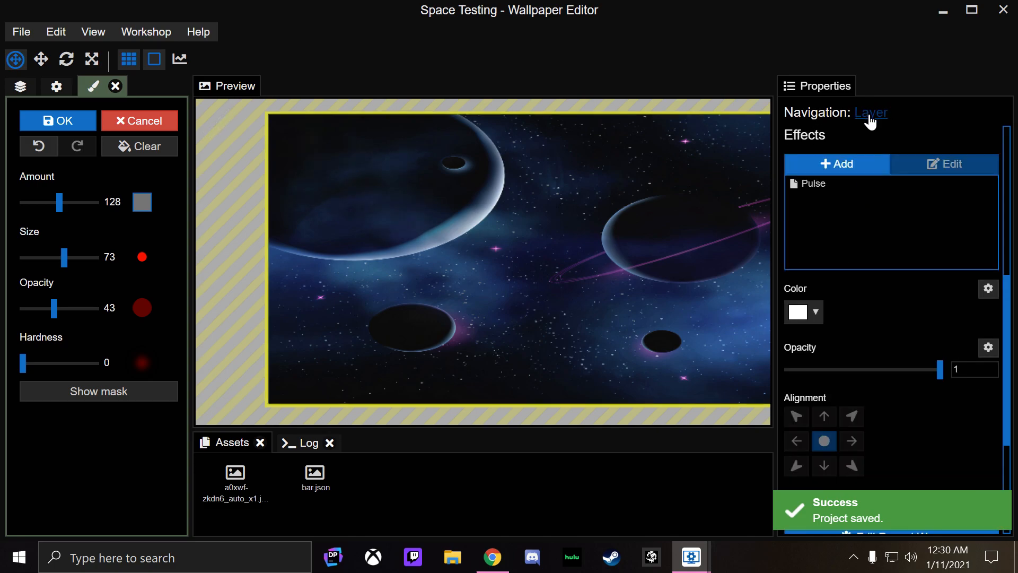
click(857, 159)
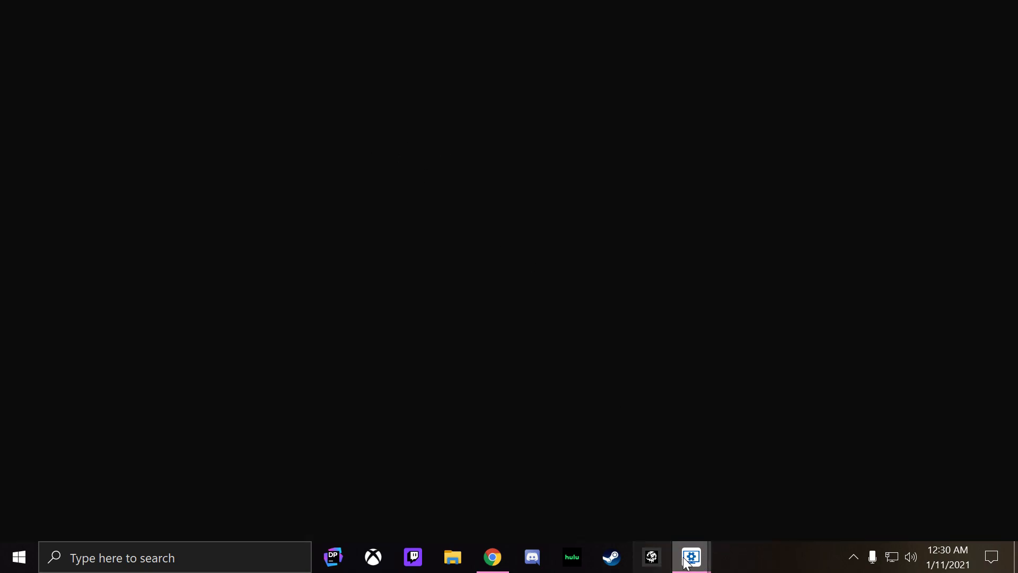
- Switch to the Wallpaper Engine library and reopen the Space Testing wallpaper in the editor
mouse_move(691, 556)
click(848, 433)
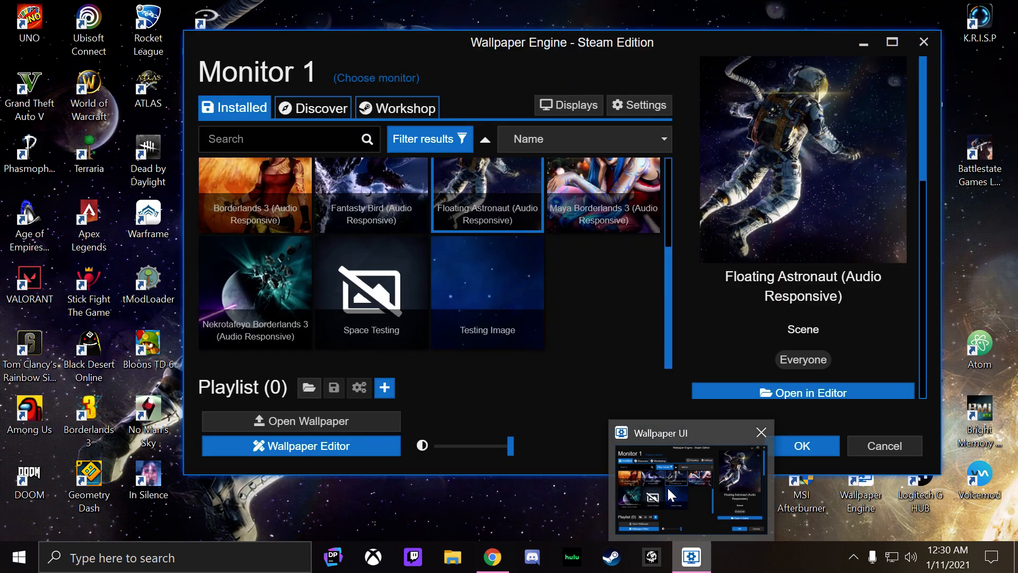
click(667, 485)
click(402, 269)
click(769, 377)
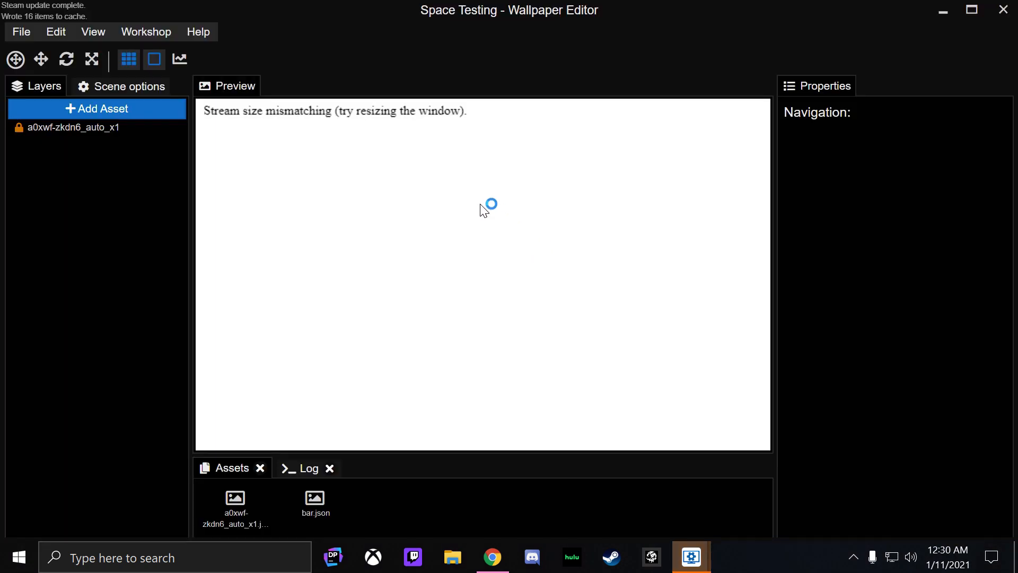
- Select the space image layer and add the Foliage Sway effect to it
click(700, 224)
scroll(860, 281, down, 5)
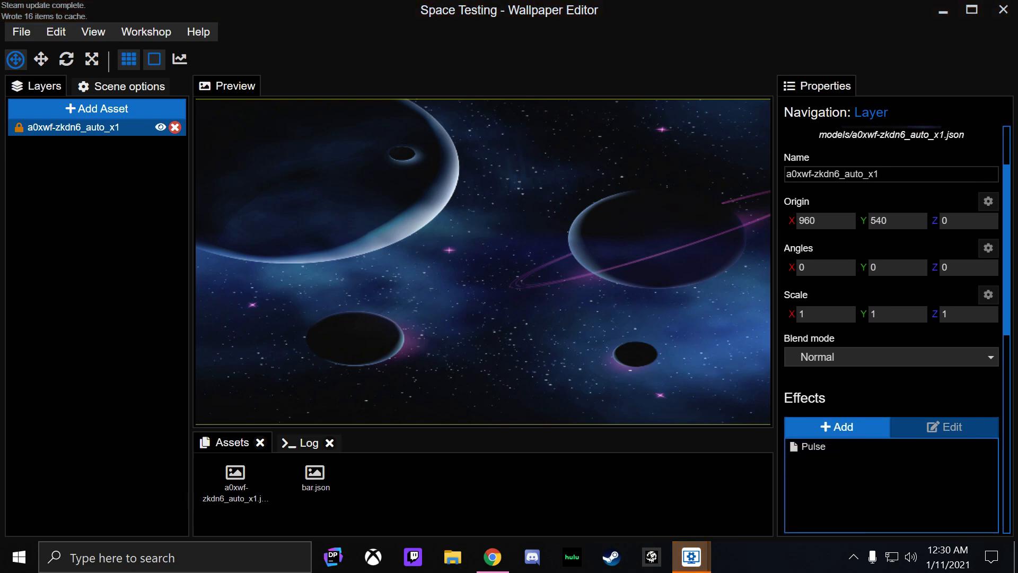
click(865, 282)
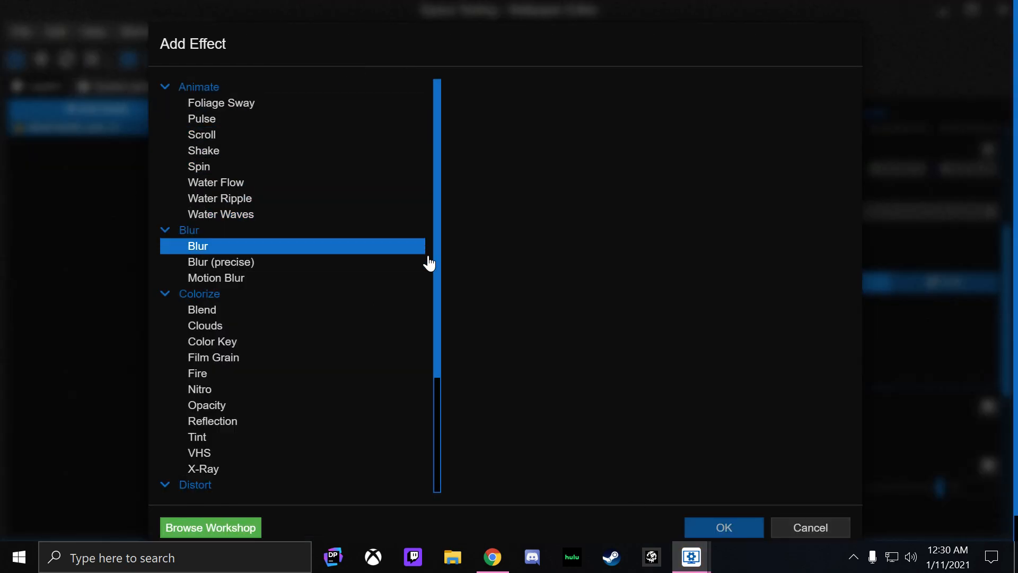
click(306, 112)
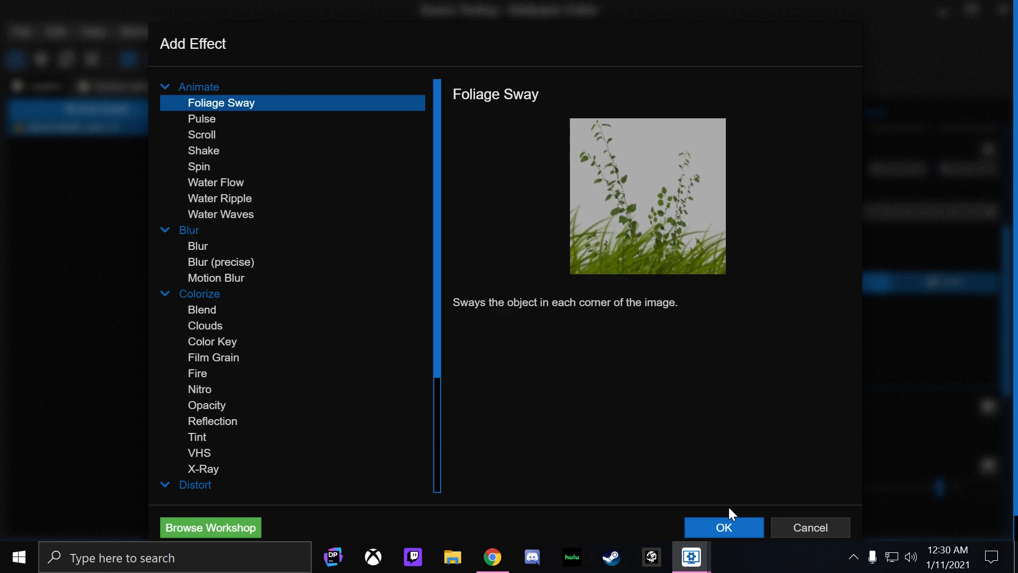
click(738, 525)
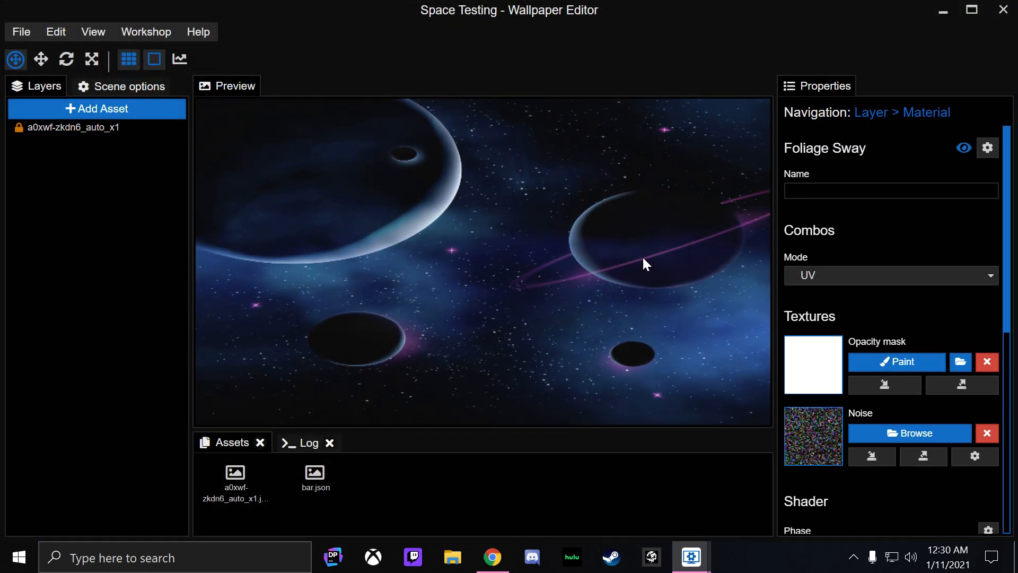
- Open the Foliage Sway opacity mask for painting with brush hardness 0, and save the project
click(877, 356)
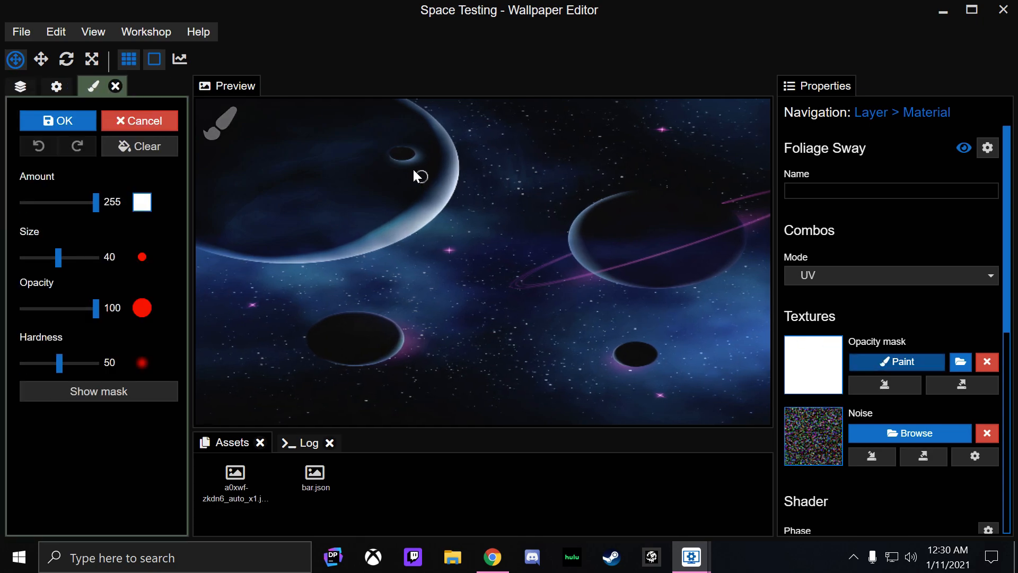
scroll(387, 168, up, 6)
drag(389, 170, 418, 183)
scroll(422, 178, down, 1)
drag(462, 155, 471, 151)
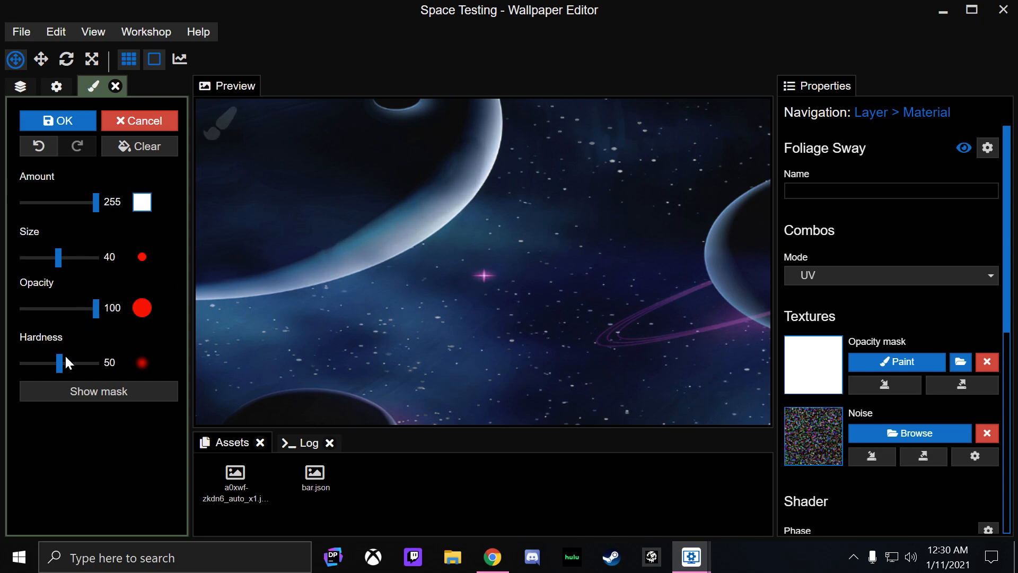
drag(34, 361, 14, 366)
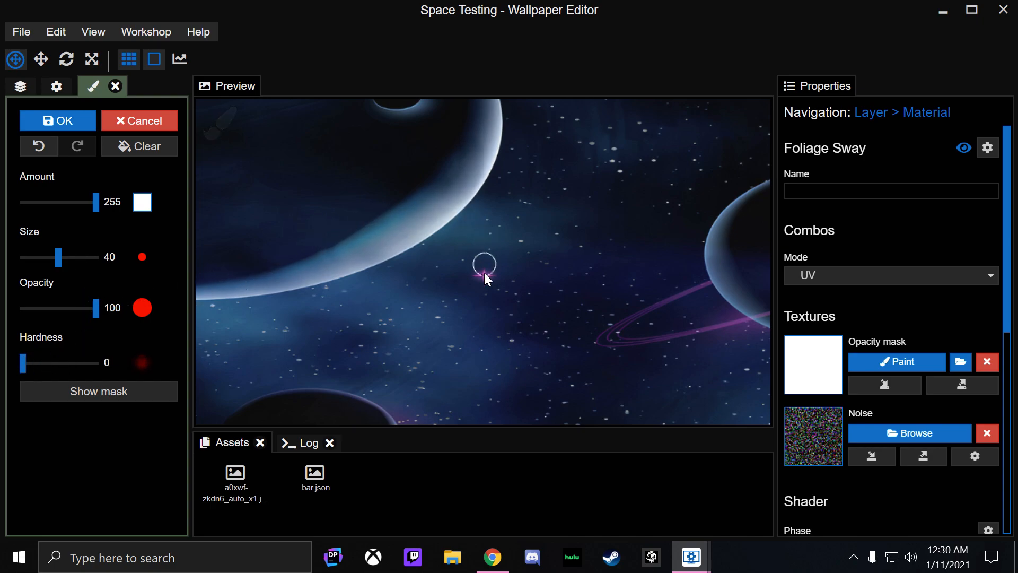
key(ctrl+s)
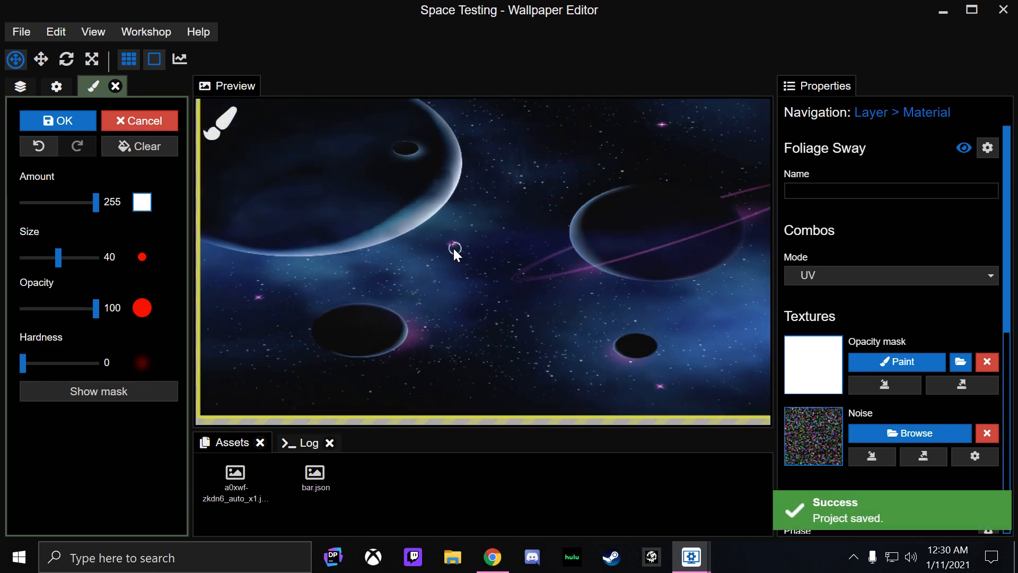
- Rotate the Foliage Sway effect's direction to about -99
scroll(802, 287, down, 5)
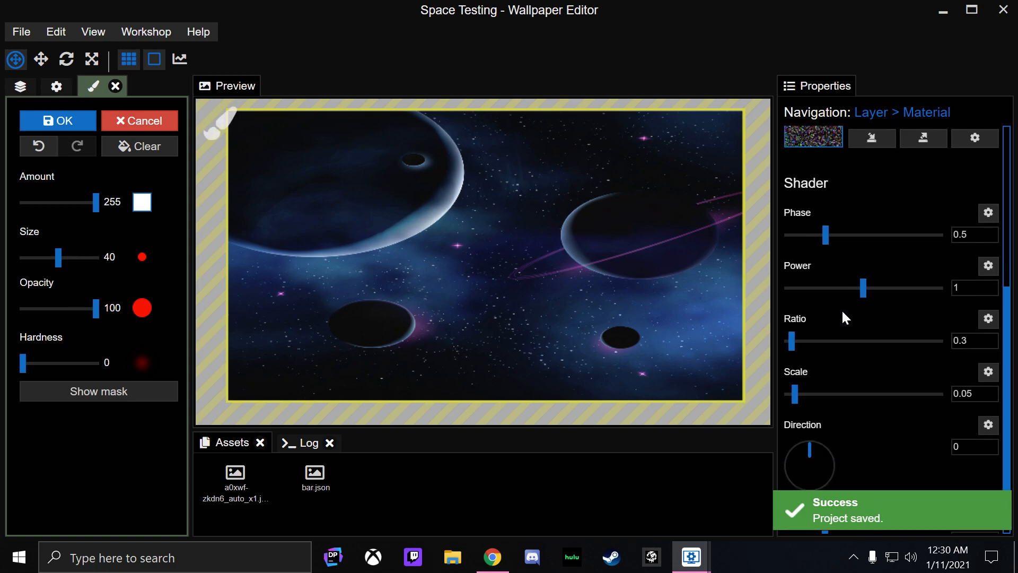
scroll(849, 395, down, 2)
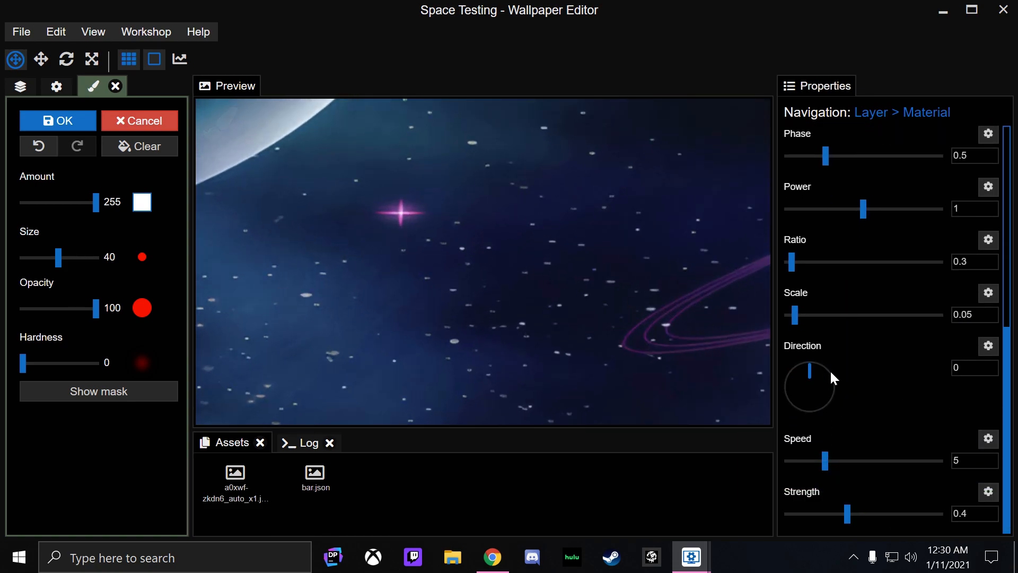
drag(795, 374, 788, 390)
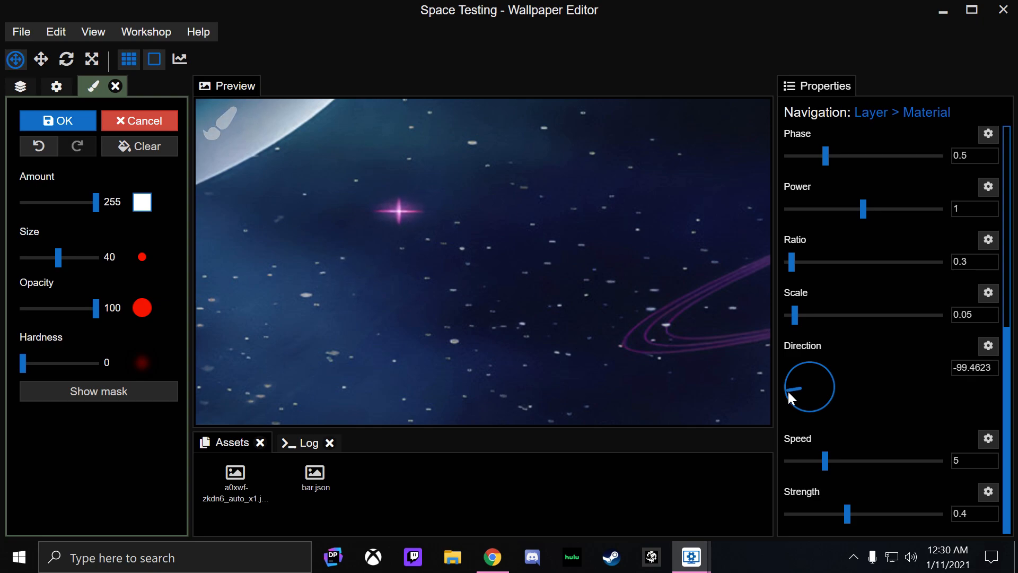
- Delete the Foliage Sway effect from the space image layer and finish its mask painting session
click(870, 112)
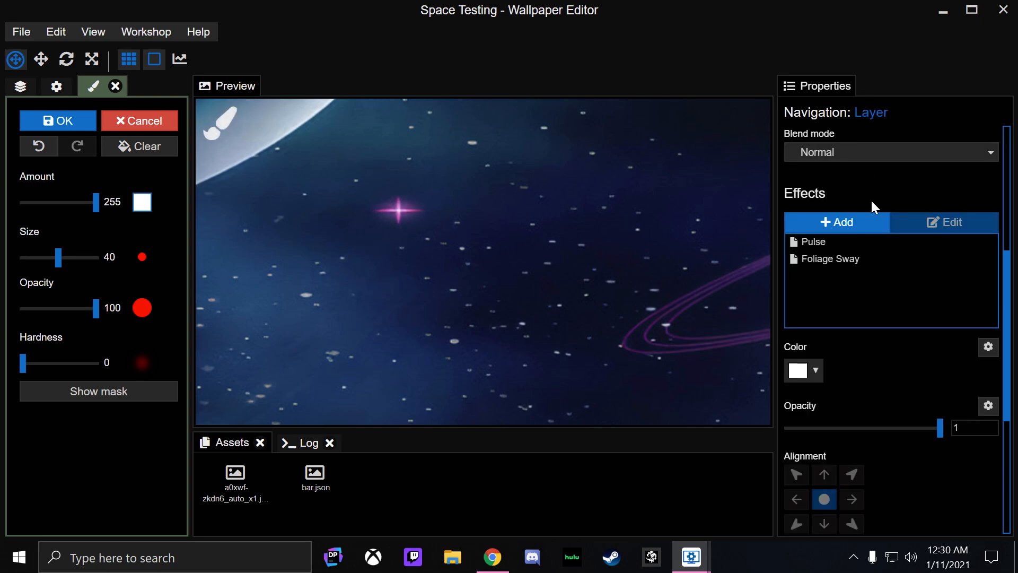
click(982, 263)
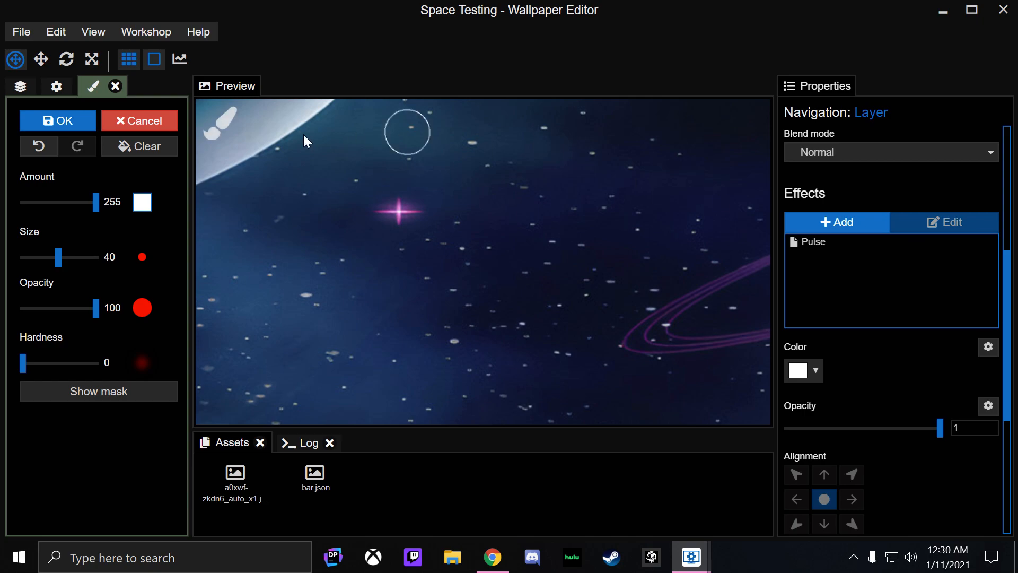
click(72, 124)
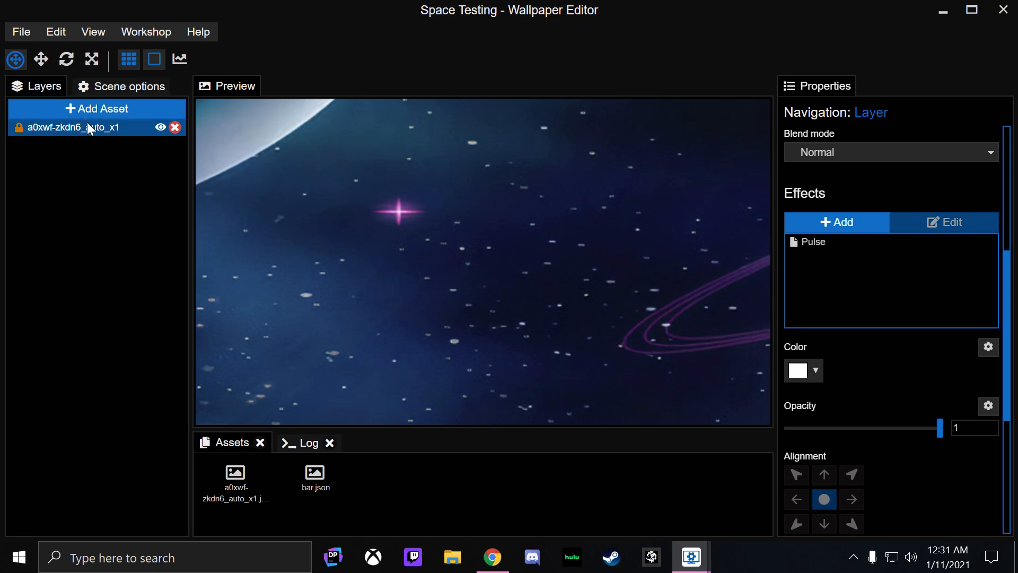
- Save the project and start sharing the wallpaper on the Workshop
click(56, 32)
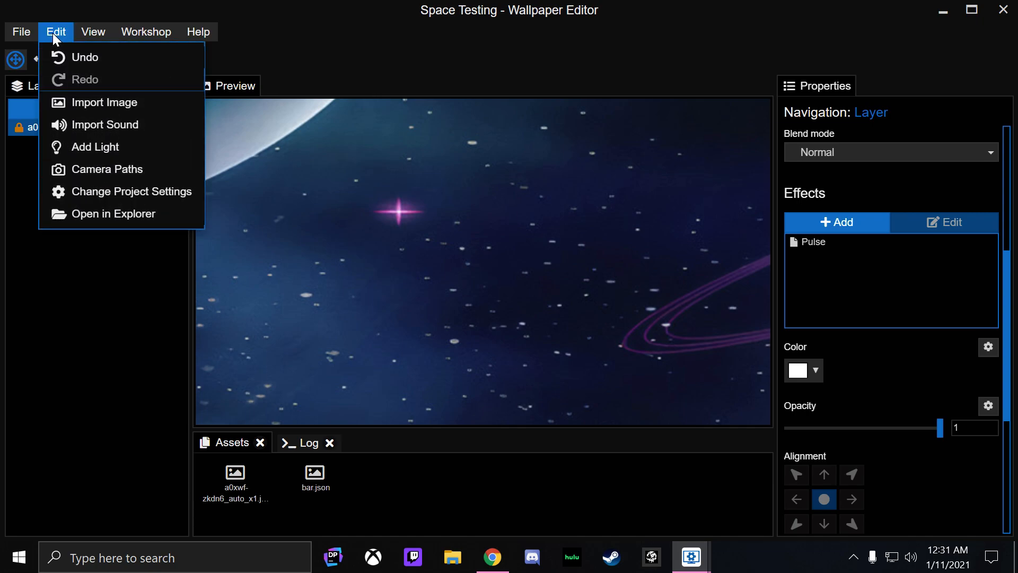
click(53, 33)
click(132, 33)
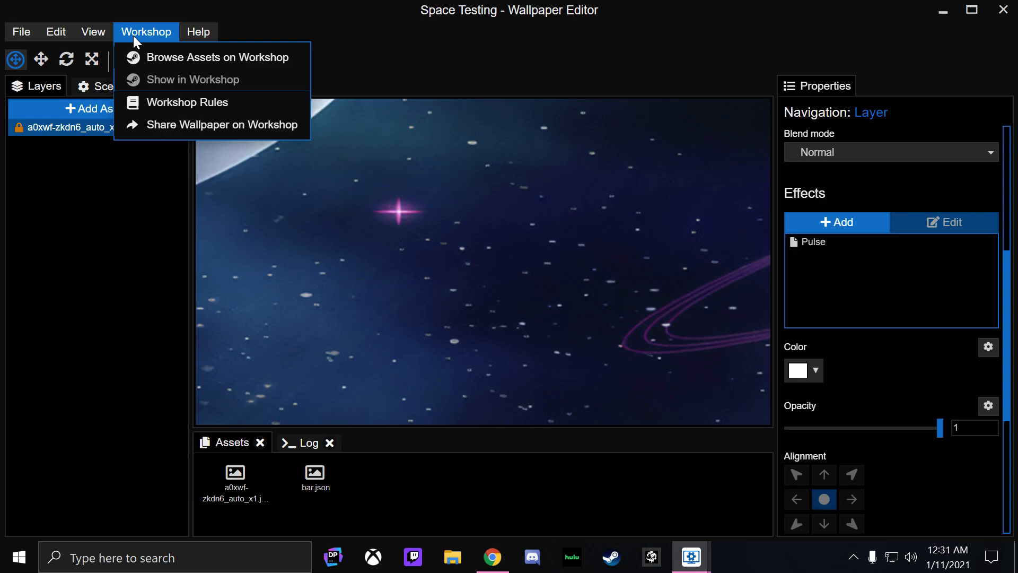
key(ctrl+s)
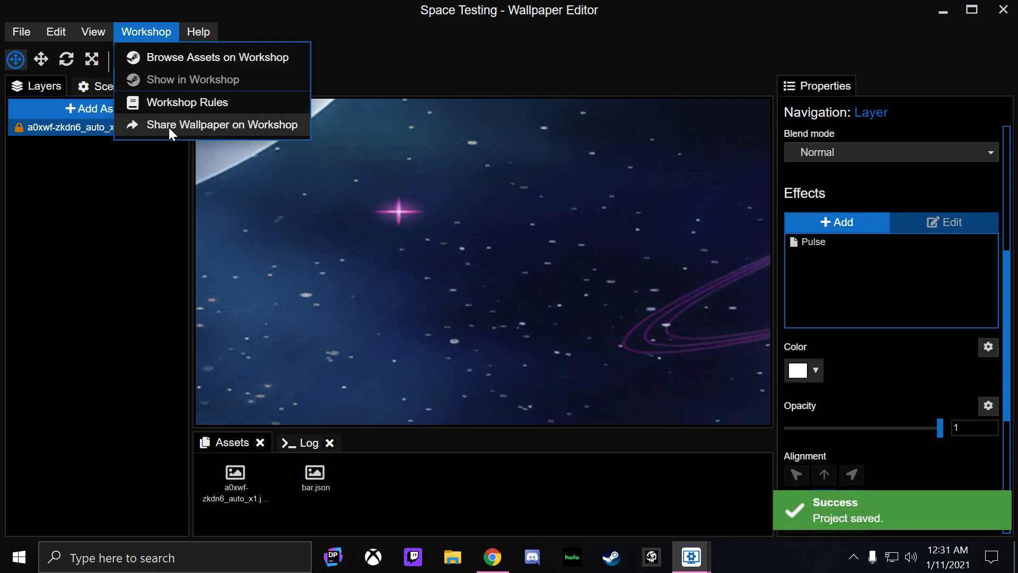
click(169, 125)
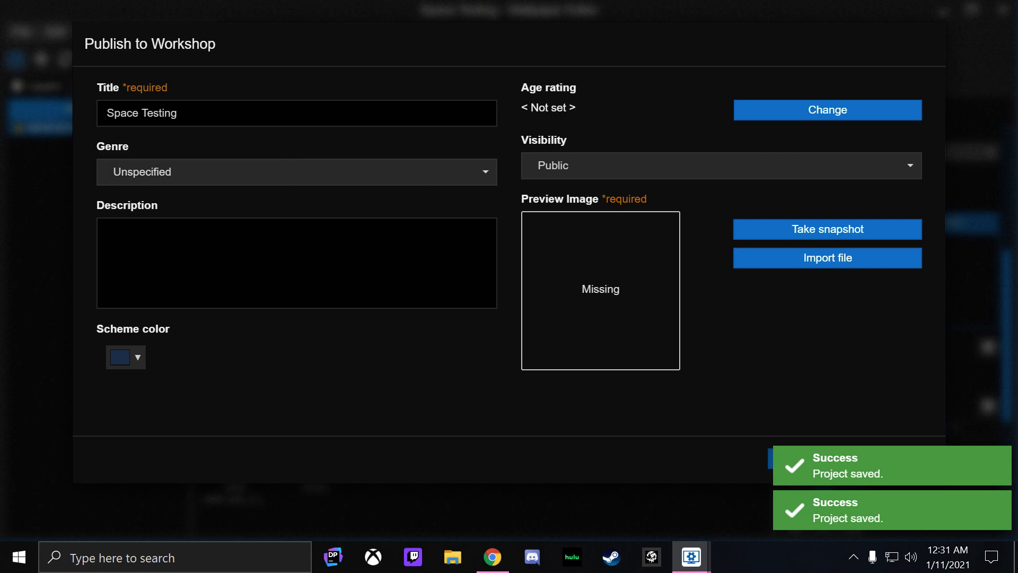
- Set the Workshop submission's age rating to Everyone
click(758, 109)
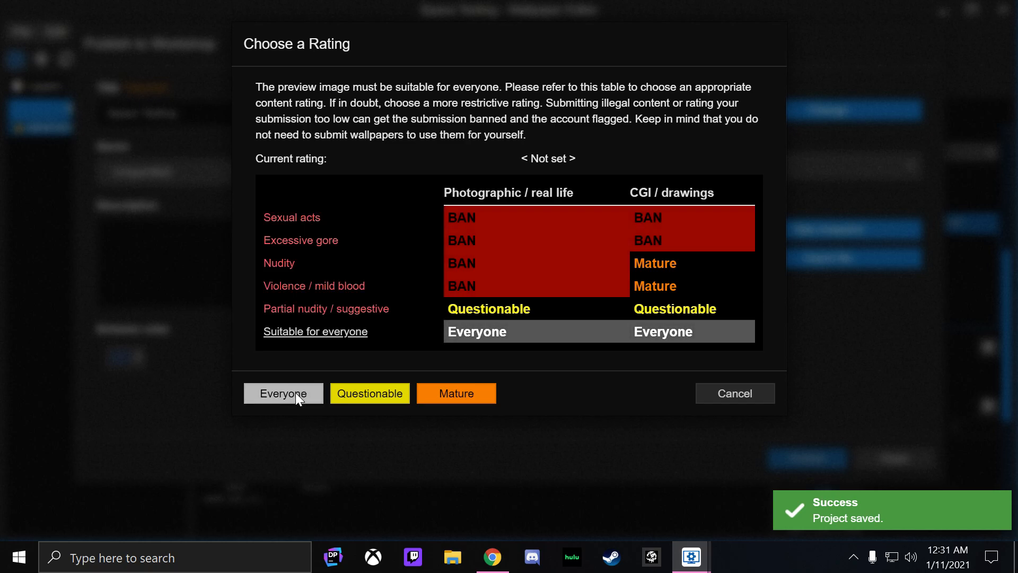
click(492, 557)
click(691, 557)
click(730, 524)
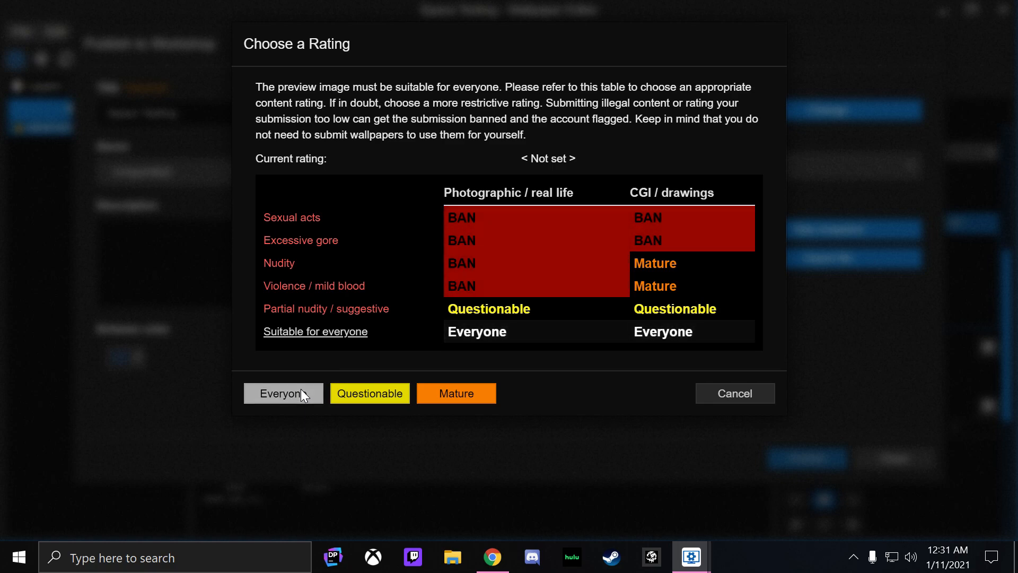
click(301, 396)
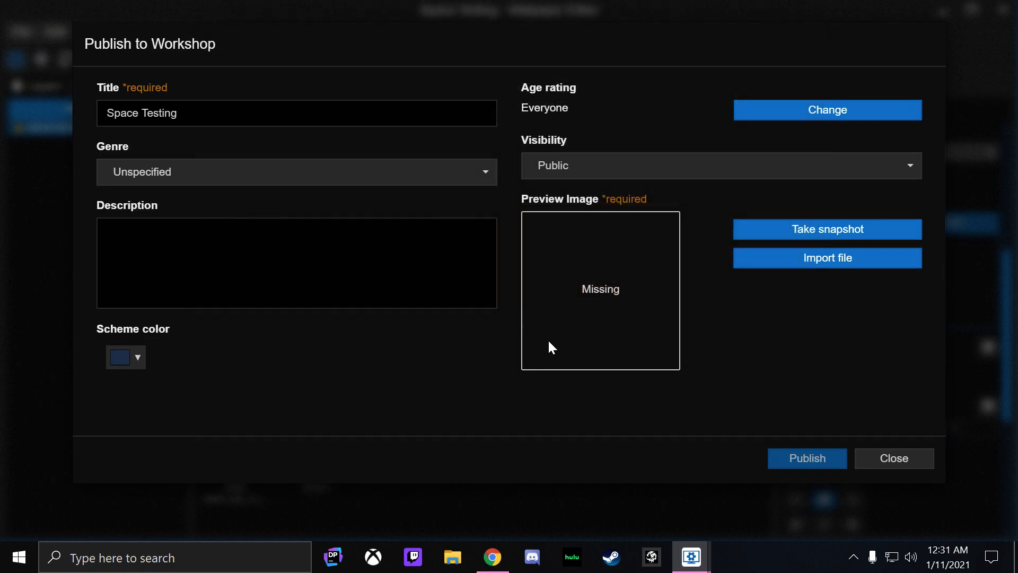
- Look through the visibility and genre options available for the Workshop submission
click(626, 169)
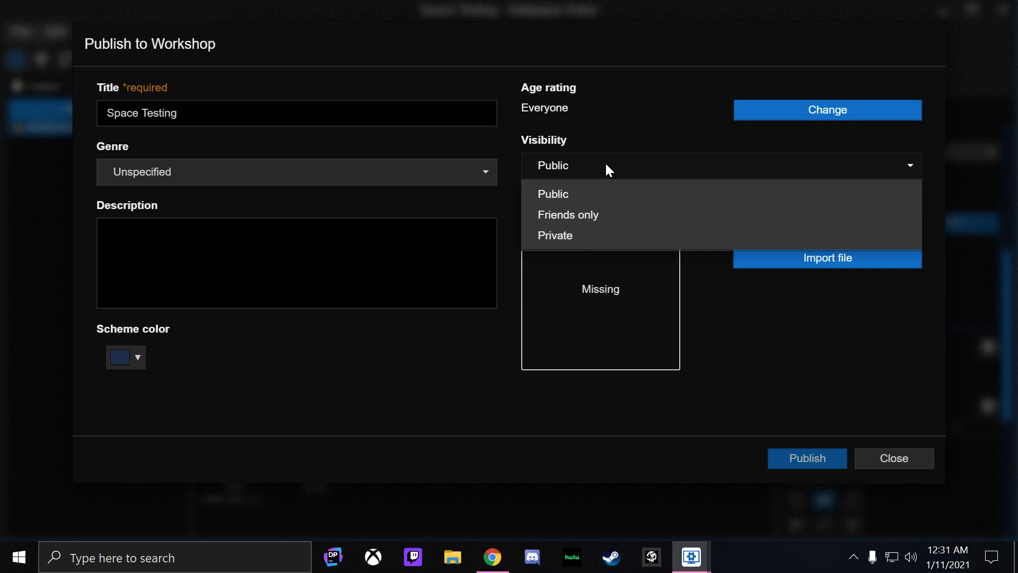
click(580, 166)
click(580, 167)
click(578, 167)
click(451, 179)
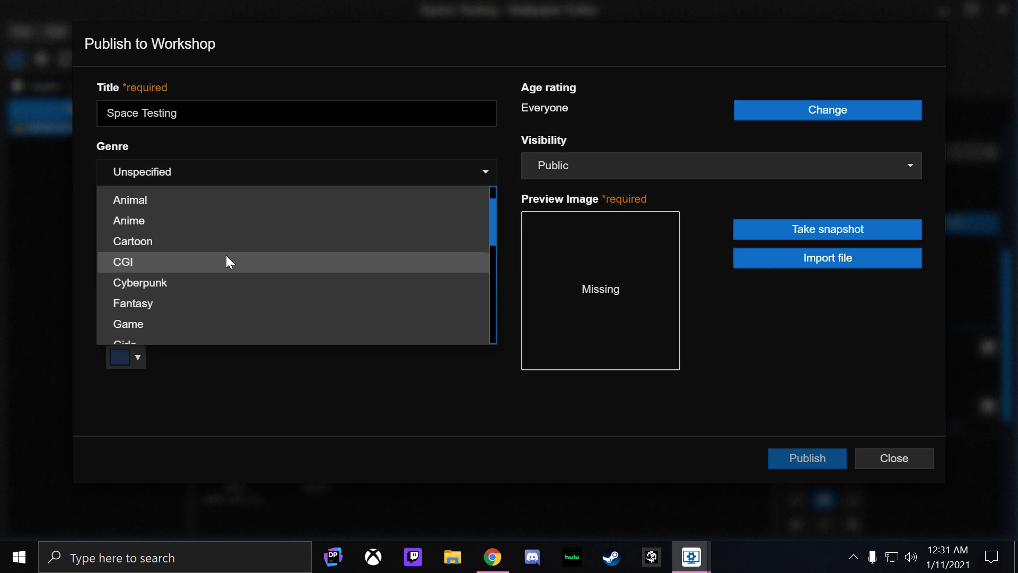
click(197, 201)
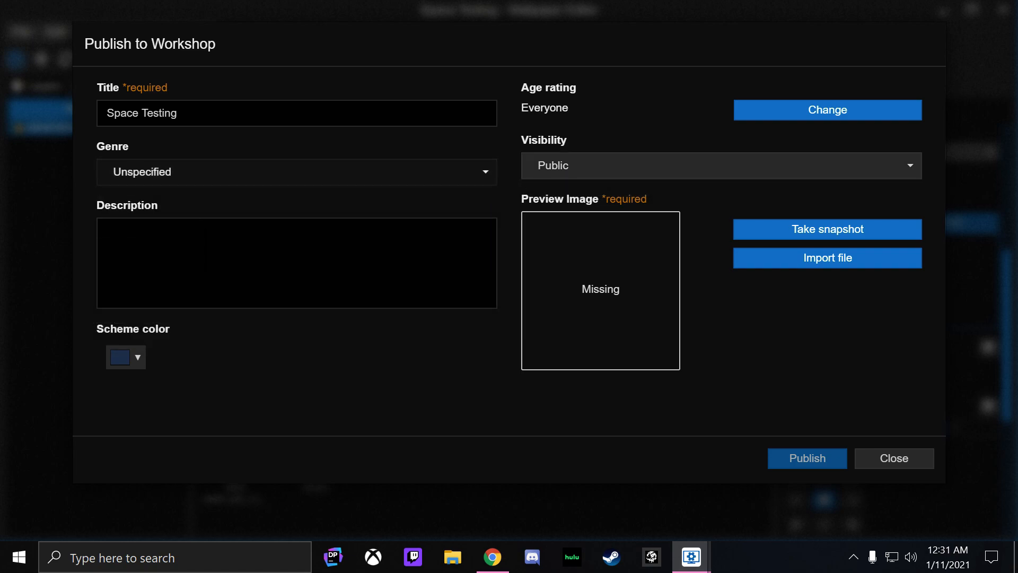
- Enter "Testing image" as the submission's description and set its visibility to Private
click(196, 260)
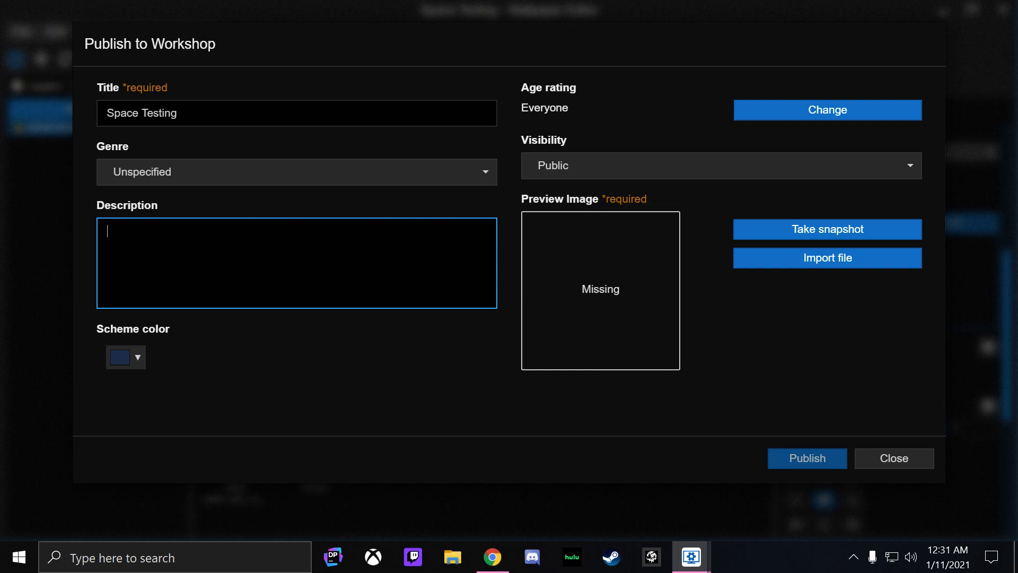
text(Testing image)
click(544, 178)
click(564, 234)
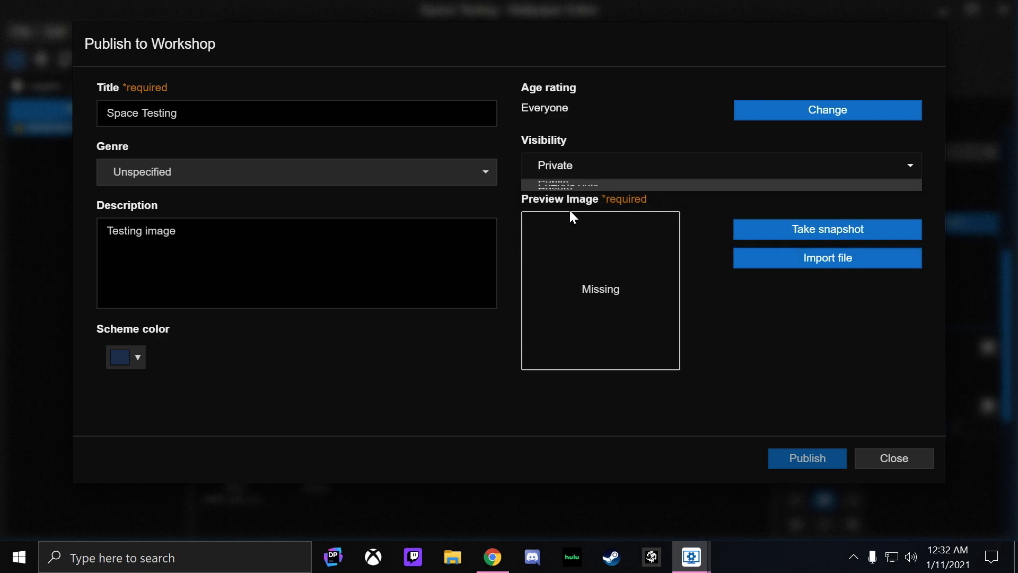
- Take a snapshot of the wallpaper area around the large planet as the submission's preview image
click(765, 228)
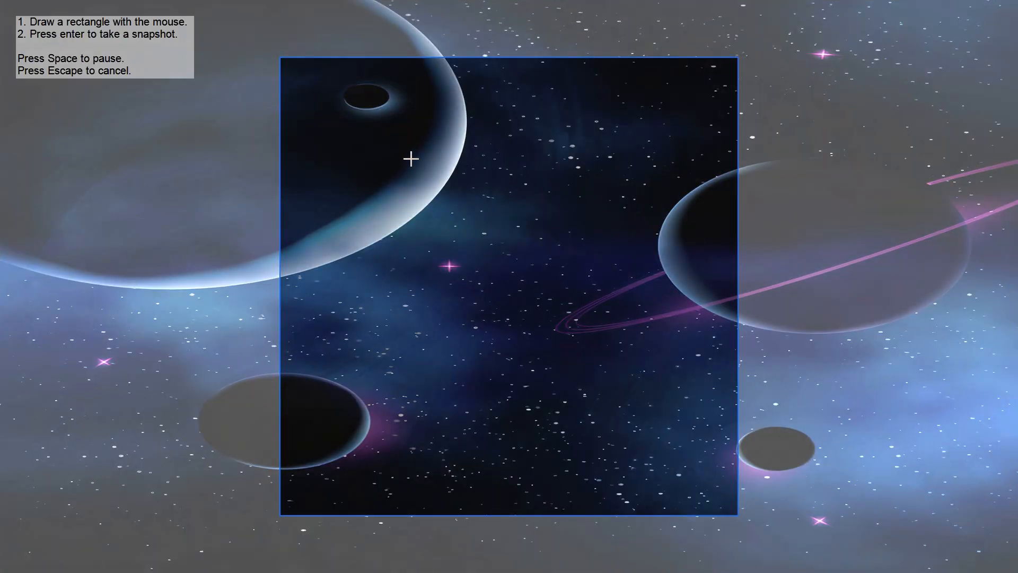
drag(118, 13, 581, 398)
key(Return)
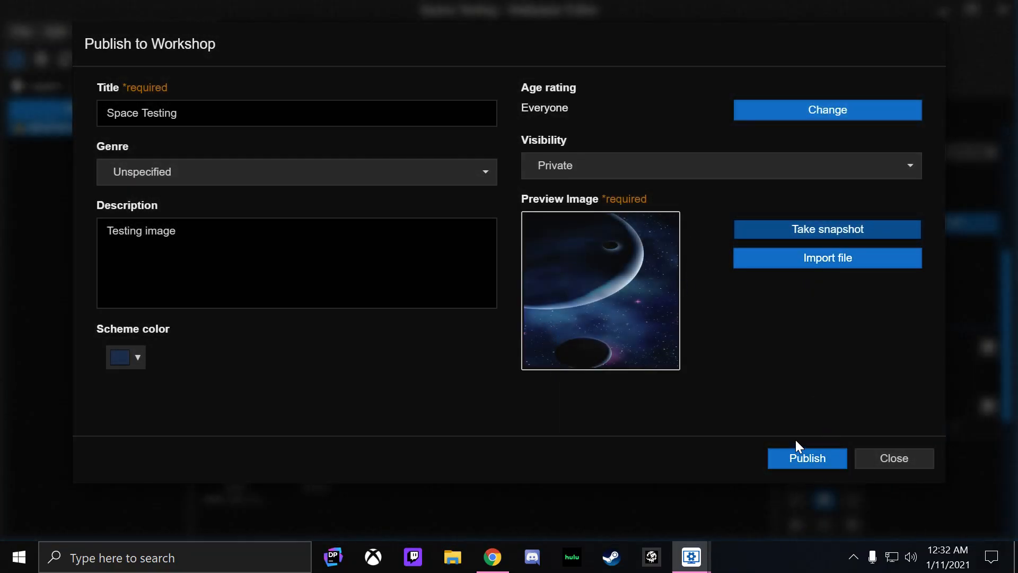
- Leave the Workshop form without publishing, then save the project and close the editor
click(916, 457)
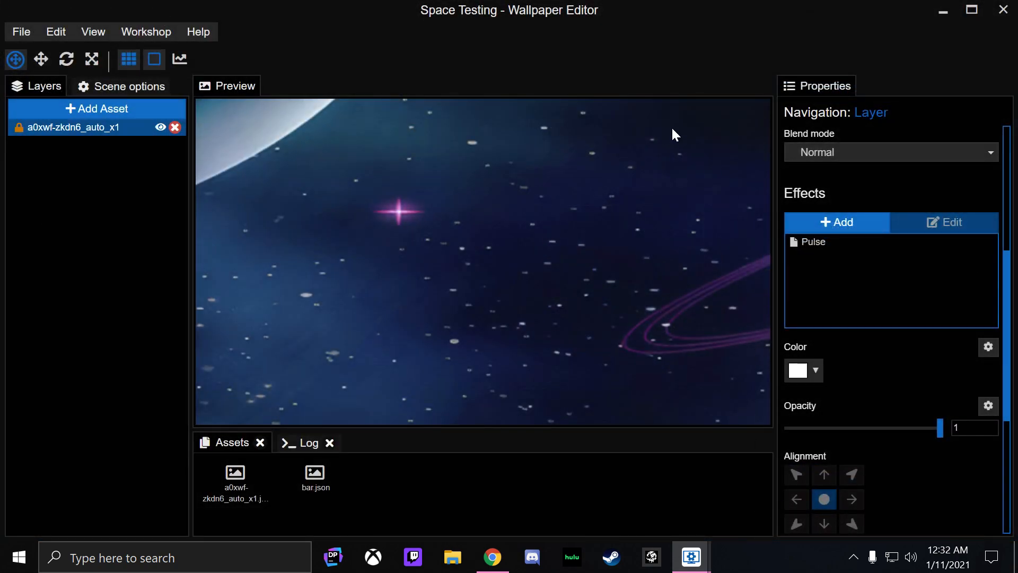
key(ctrl+s)
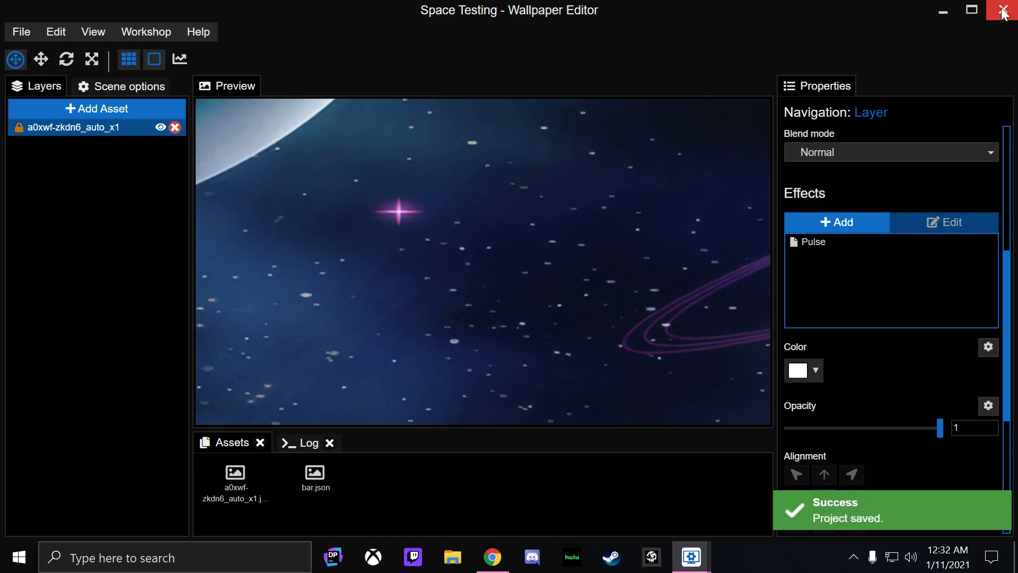
click(1004, 12)
- Switch to the Wallpaper Engine library and browse the installed wallpapers, including Space Testing
click(707, 566)
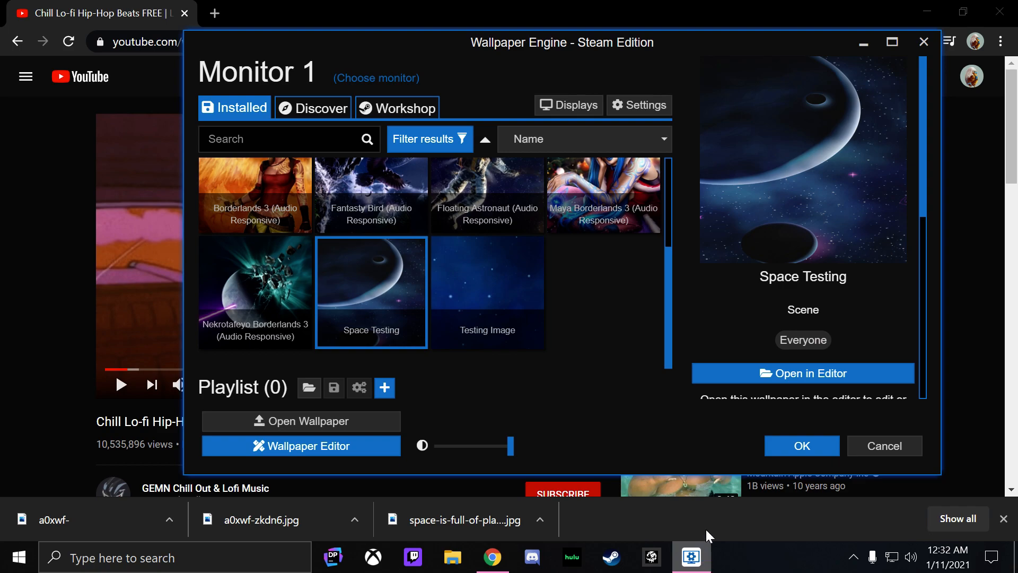
scroll(537, 273, up, 2)
scroll(507, 276, down, 1)
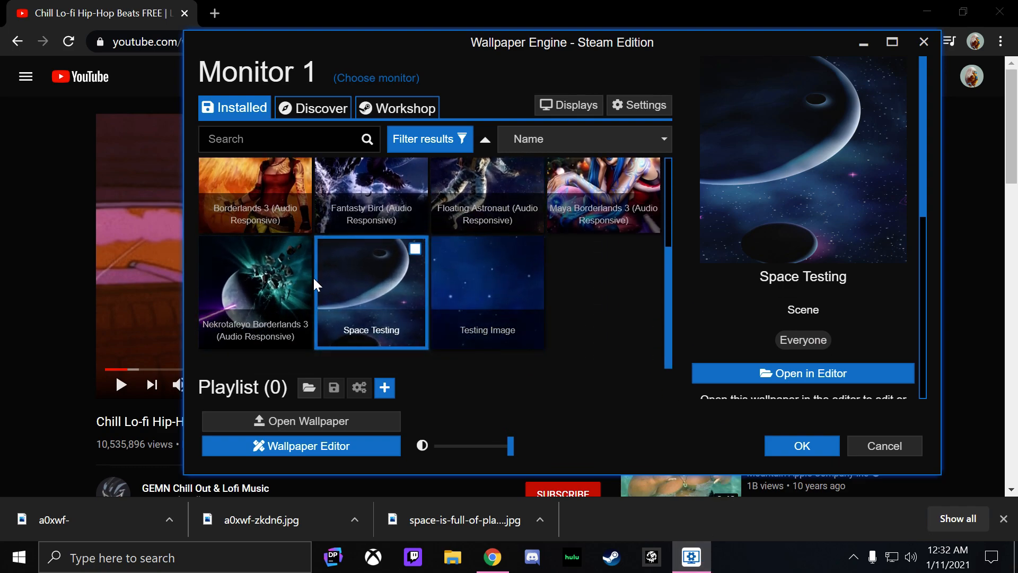
scroll(370, 222, up, 2)
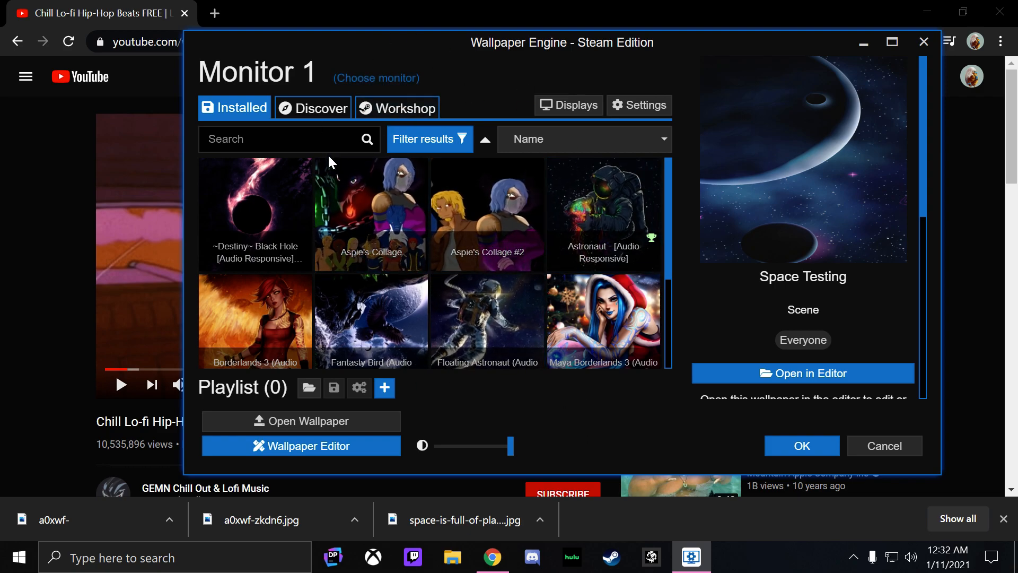
scroll(489, 255, down, 2)
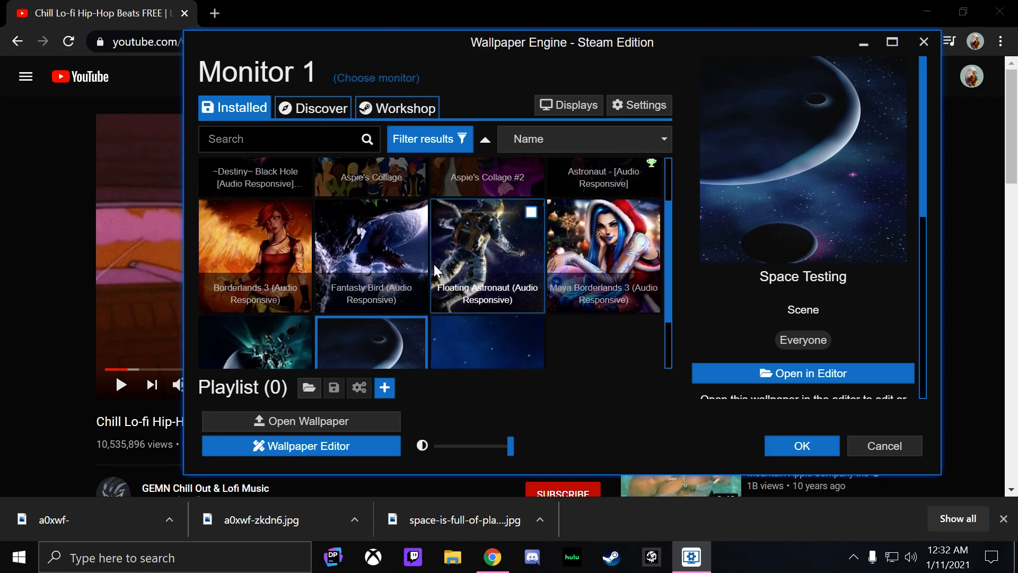
scroll(435, 263, down, 1)
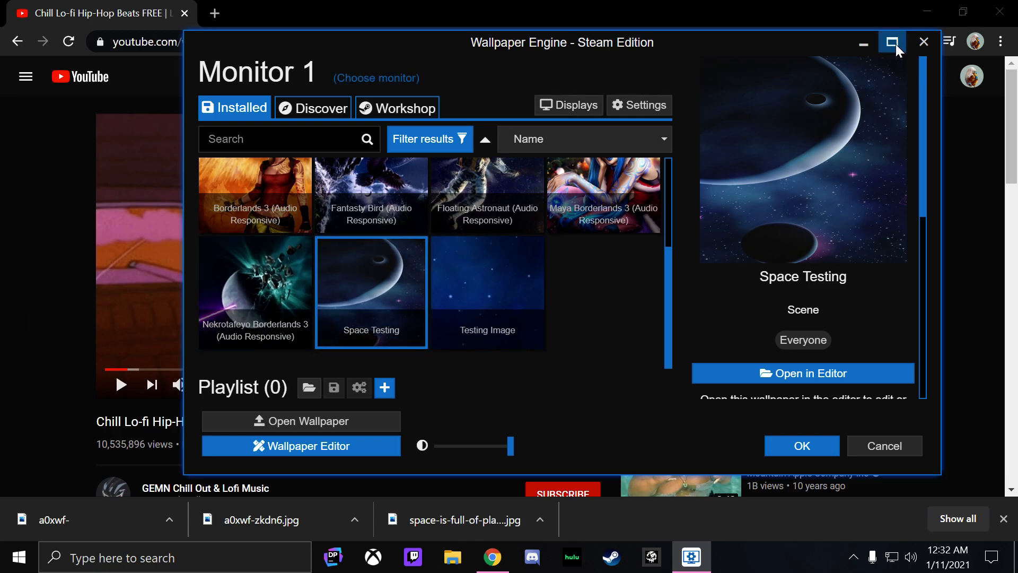
- Minimize Wallpaper Engine and the browser to view the Space Testing wallpaper on the desktop
click(873, 38)
click(928, 12)
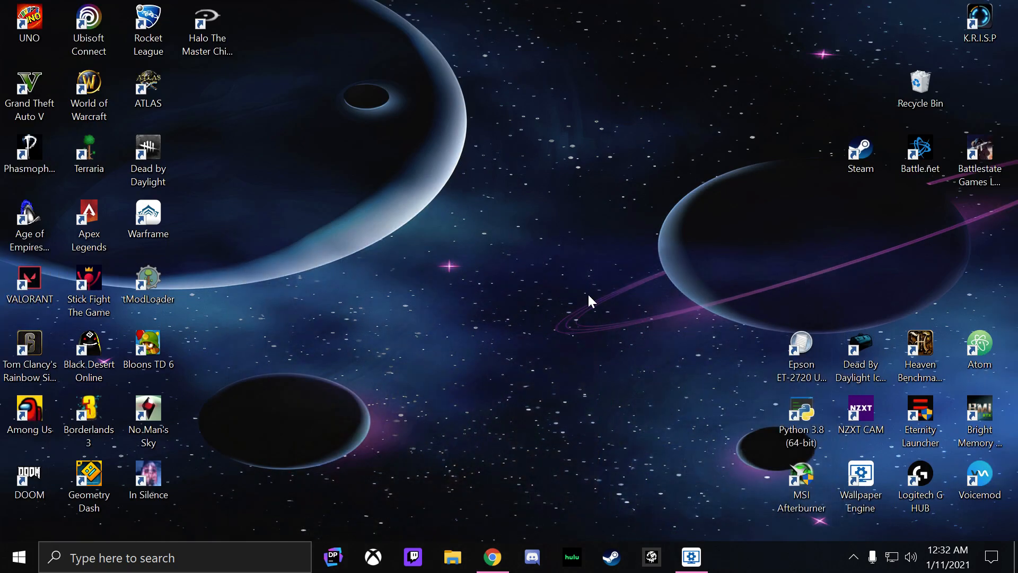
- Reopen the Space Testing wallpaper in the editor from the Wallpaper Engine library and save the project
click(691, 557)
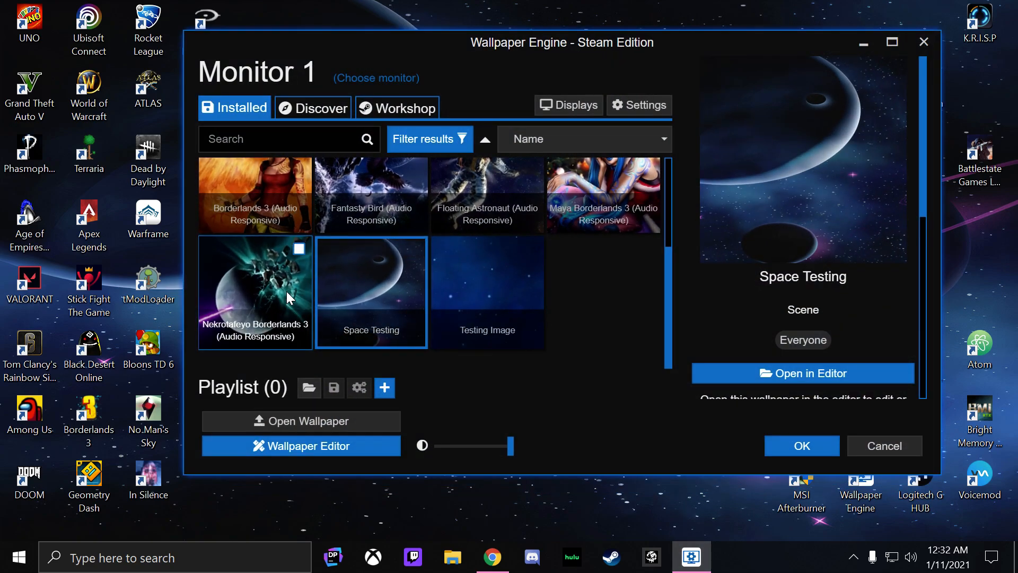
click(766, 377)
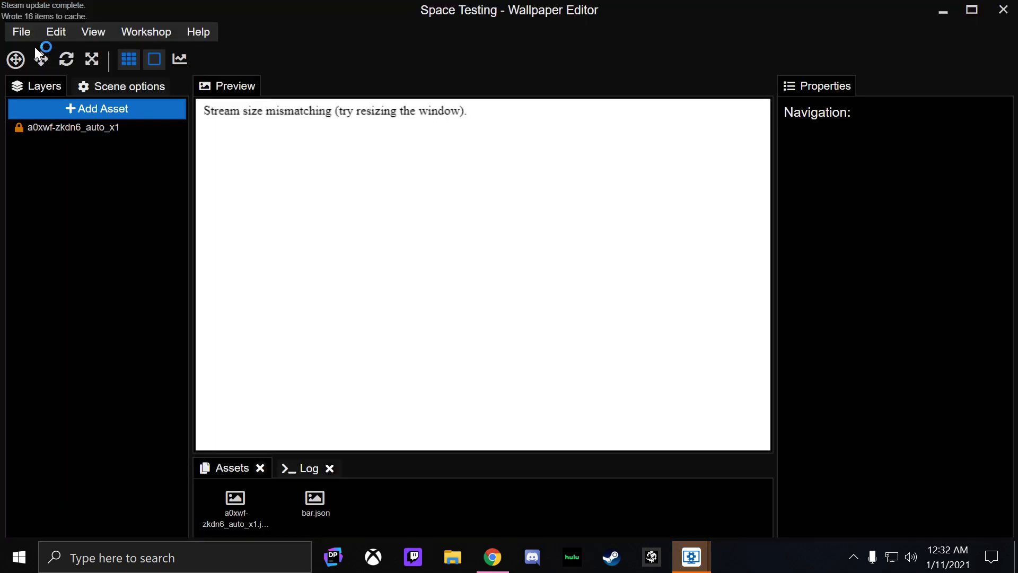
click(24, 33)
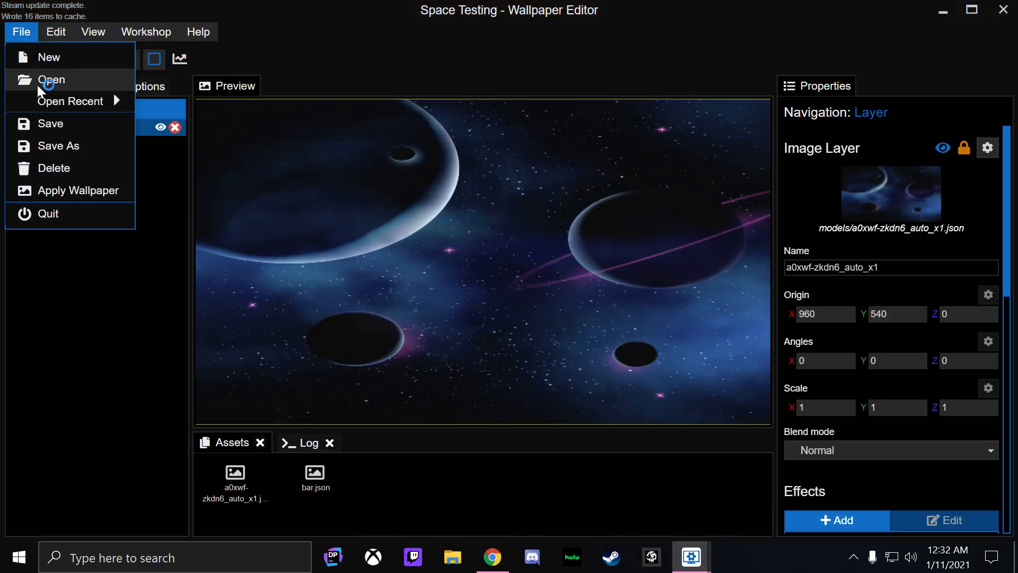
click(43, 120)
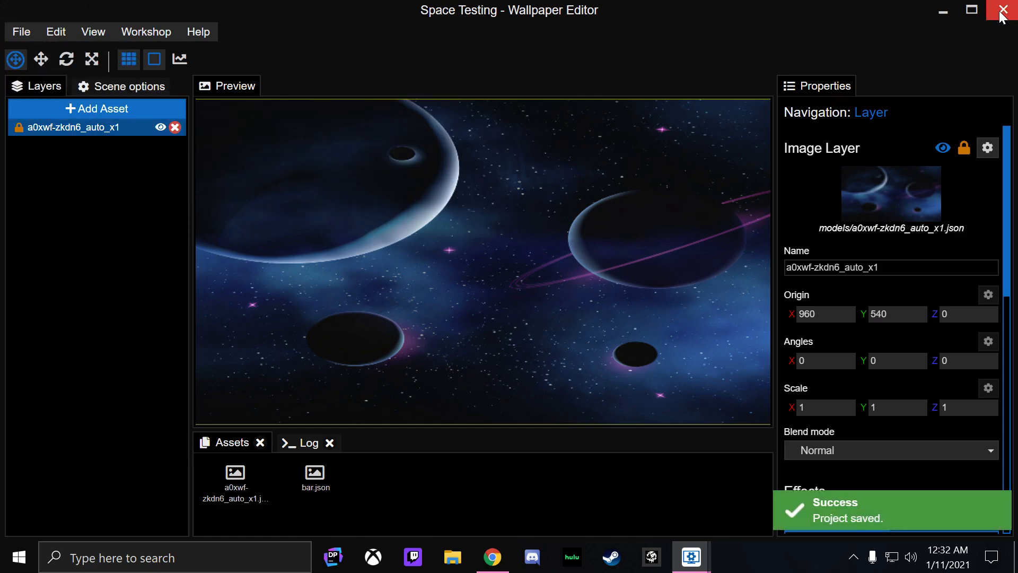
click(21, 32)
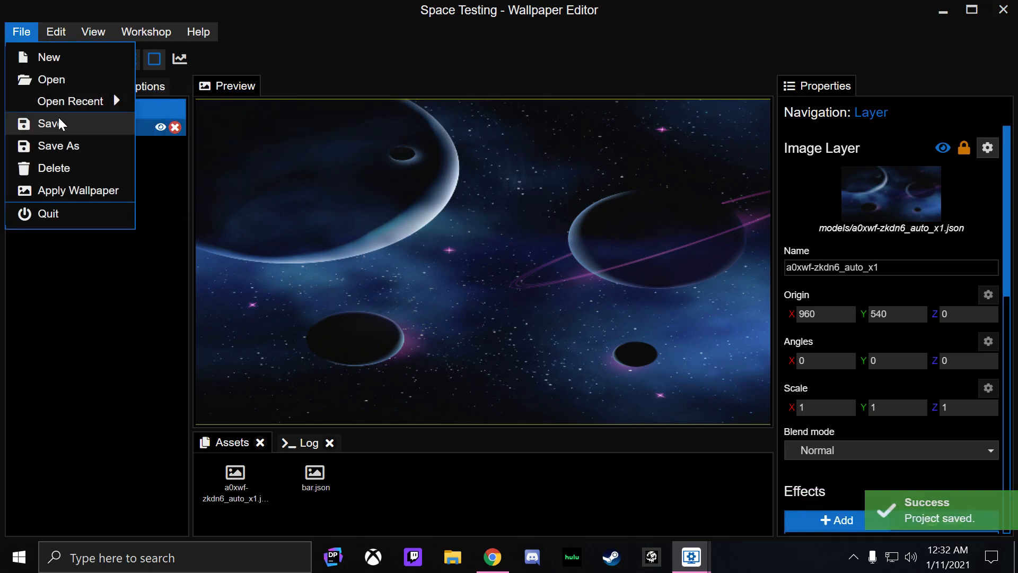
click(94, 265)
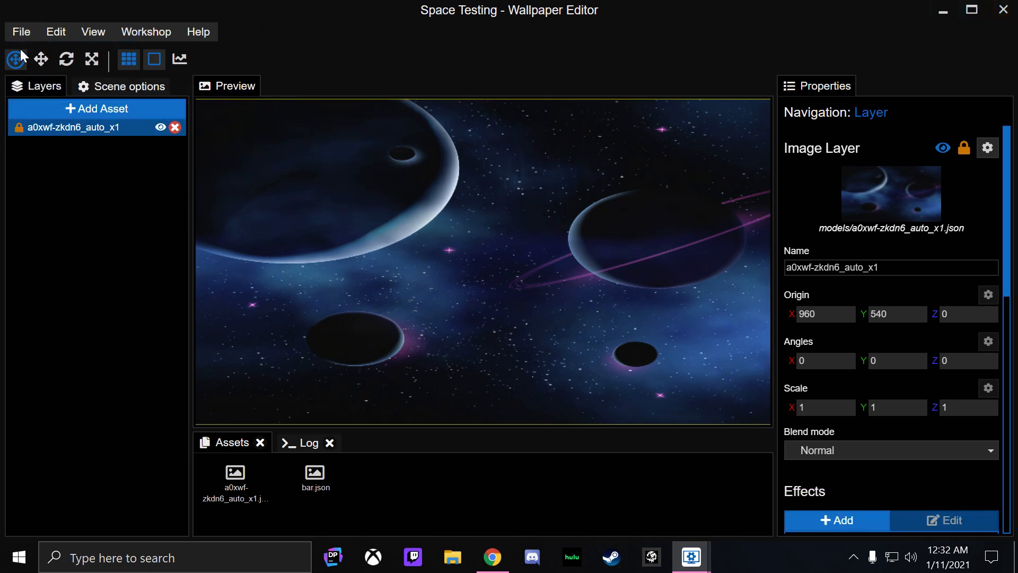
click(19, 33)
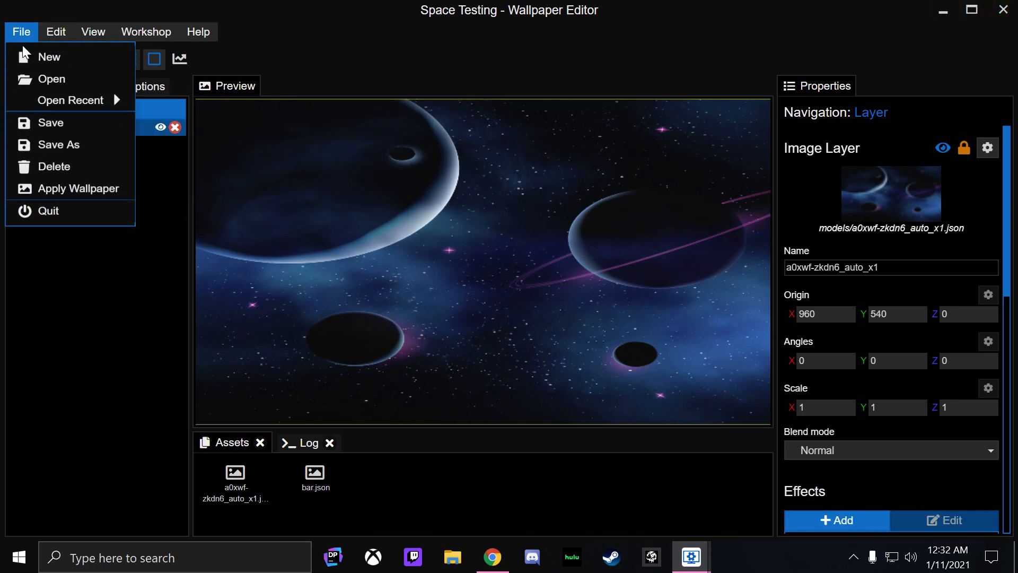
- Apply the Space Testing project as the desktop wallpaper, confirm the selection and minimize the editor to reveal the desktop
click(110, 190)
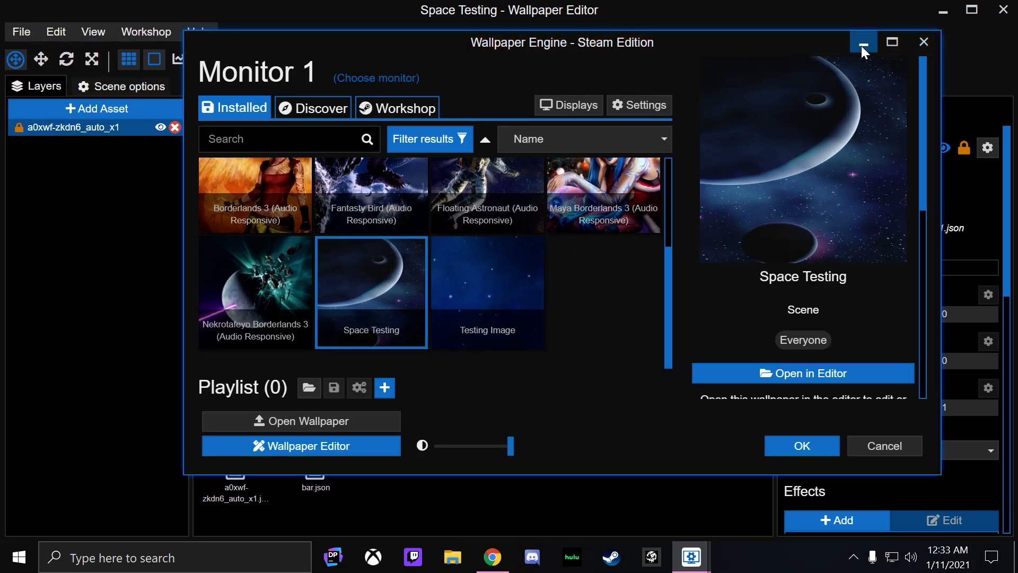
click(817, 439)
click(943, 10)
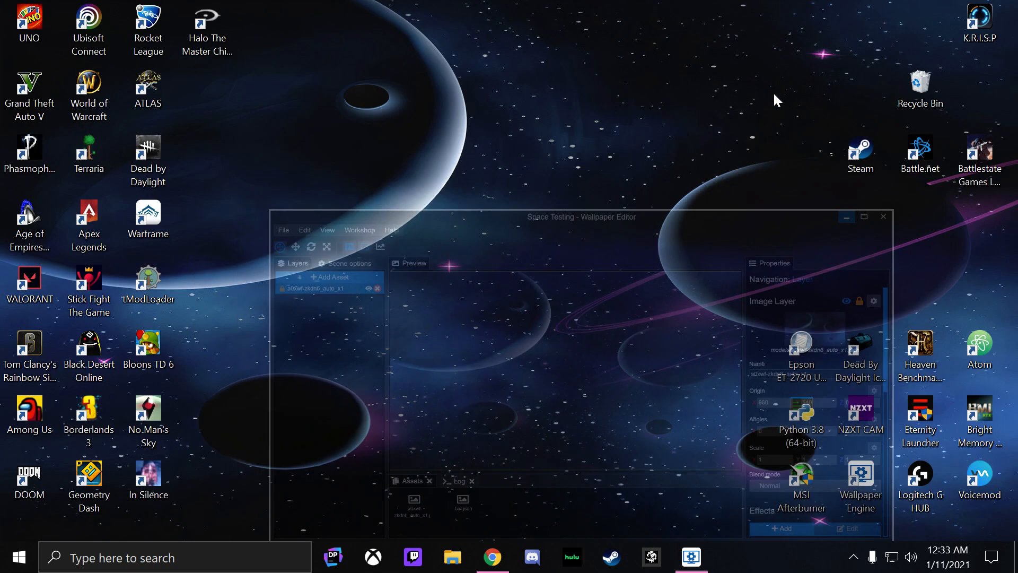
- Reopen the wallpaper library, try Nekrotafeyo Borderlands 3 (Audio Responsive) on the desktop, and switch back to Space Testing
click(854, 557)
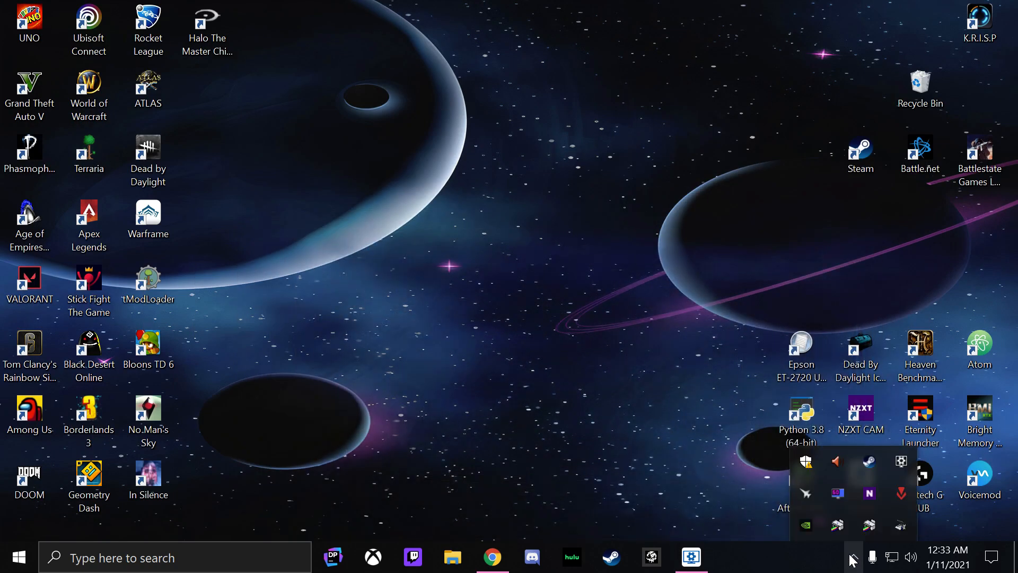
right_click(900, 466)
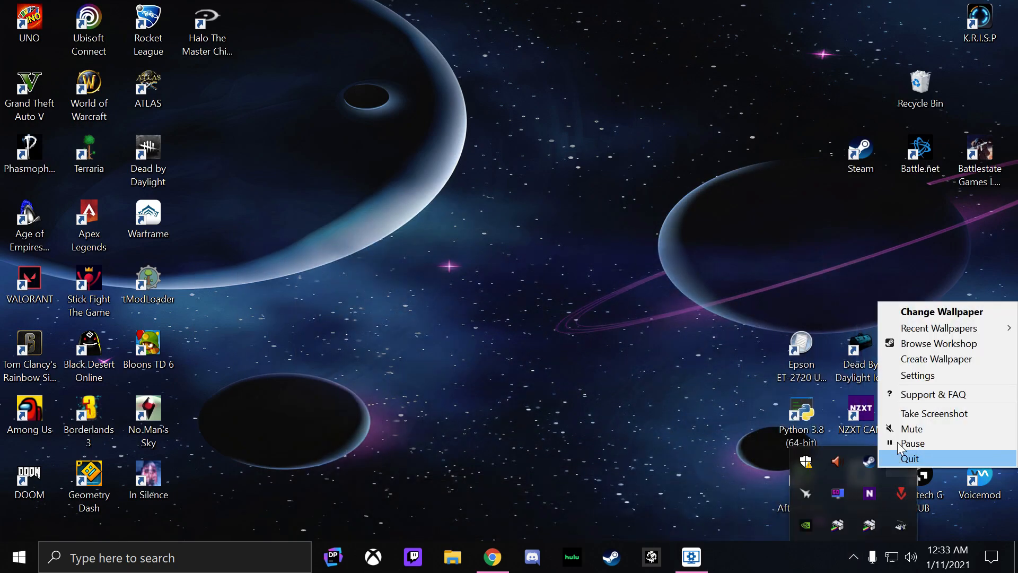
click(913, 318)
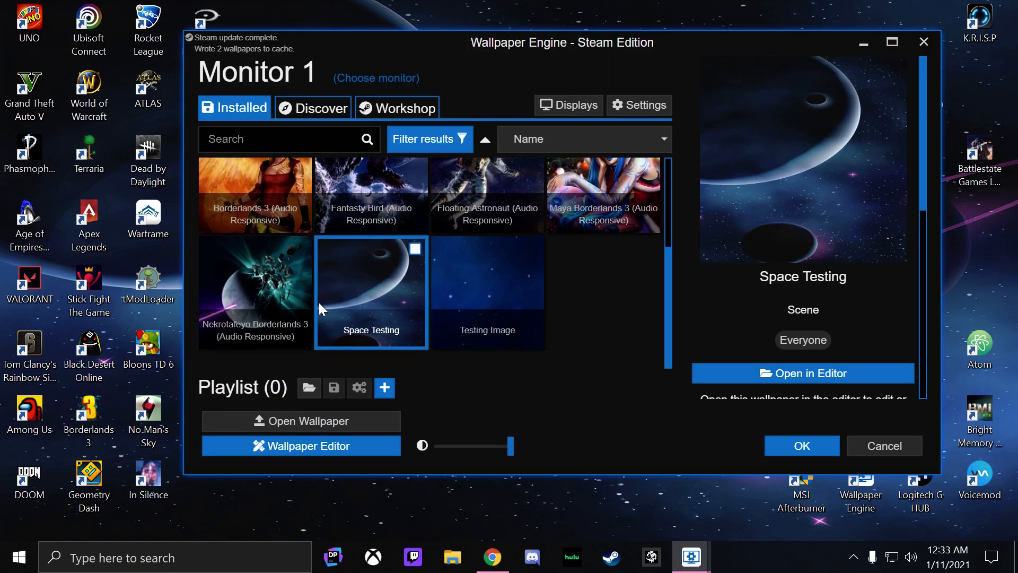
click(785, 373)
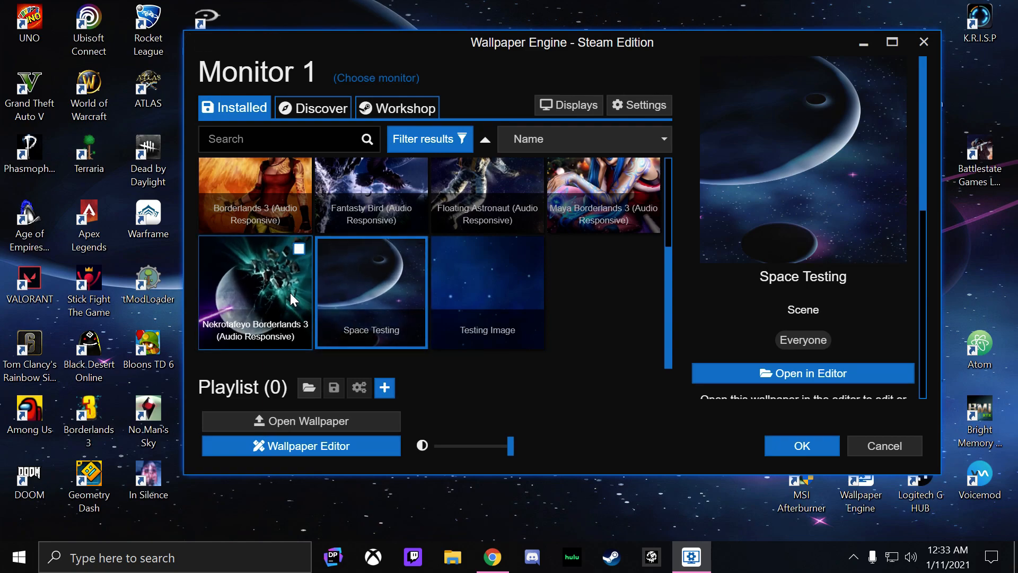
click(290, 293)
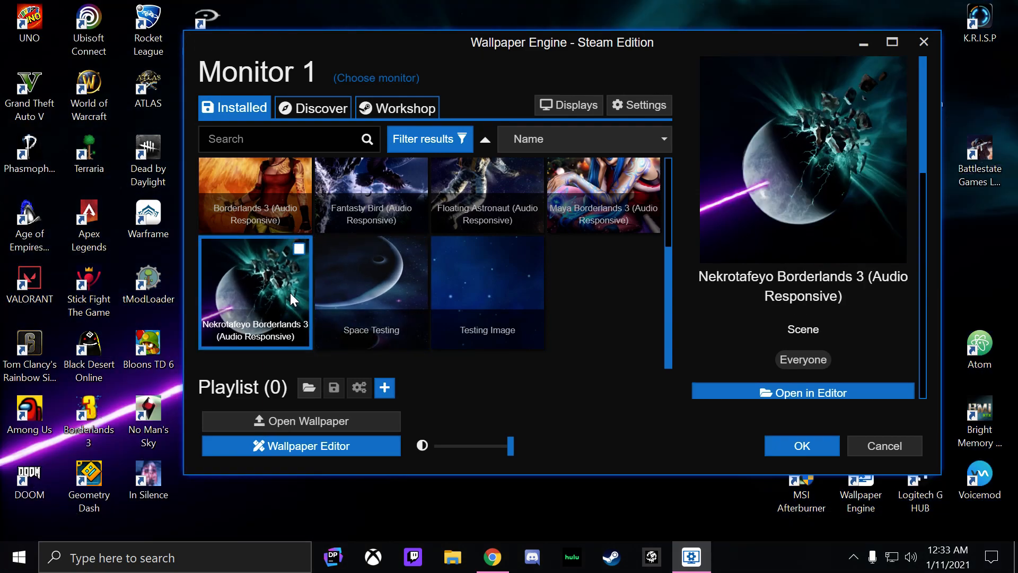
click(380, 297)
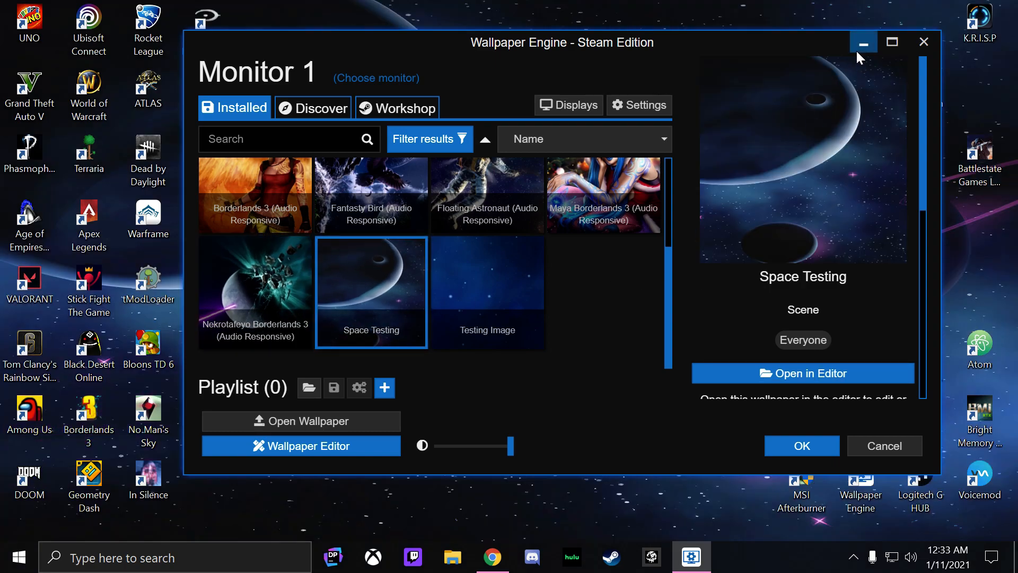
click(820, 443)
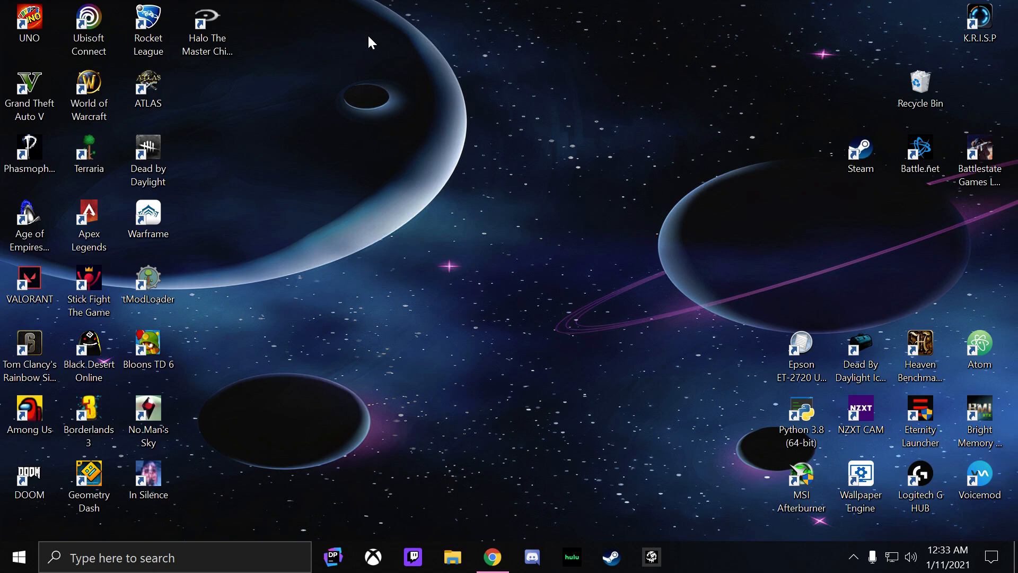
- Reopen the wallpaper library and apply Floating Astronaut (Audio Responsive) as the desktop wallpaper
drag(241, 0, 677, 452)
click(853, 556)
right_click(901, 461)
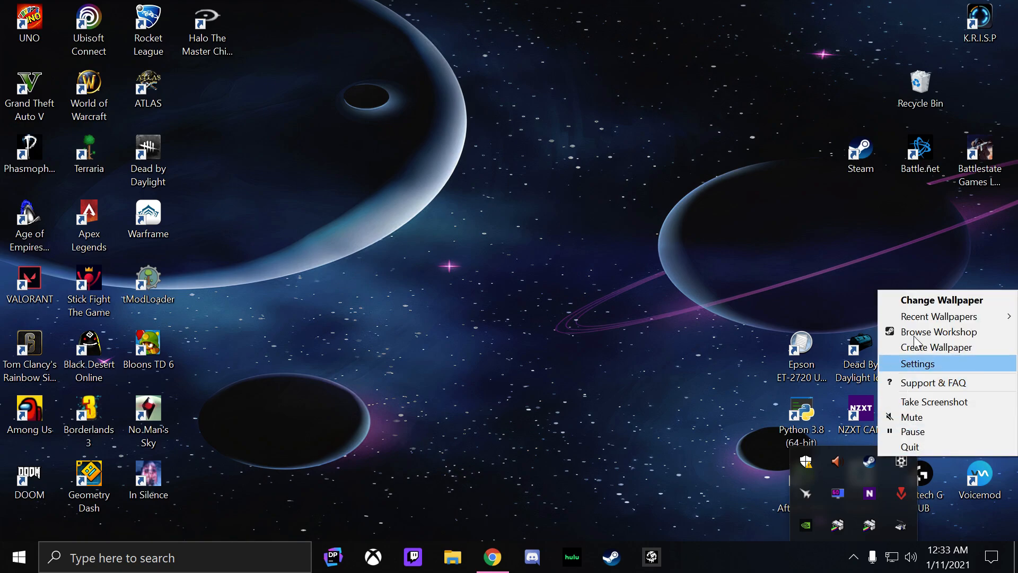
click(925, 298)
scroll(339, 293, down, 3)
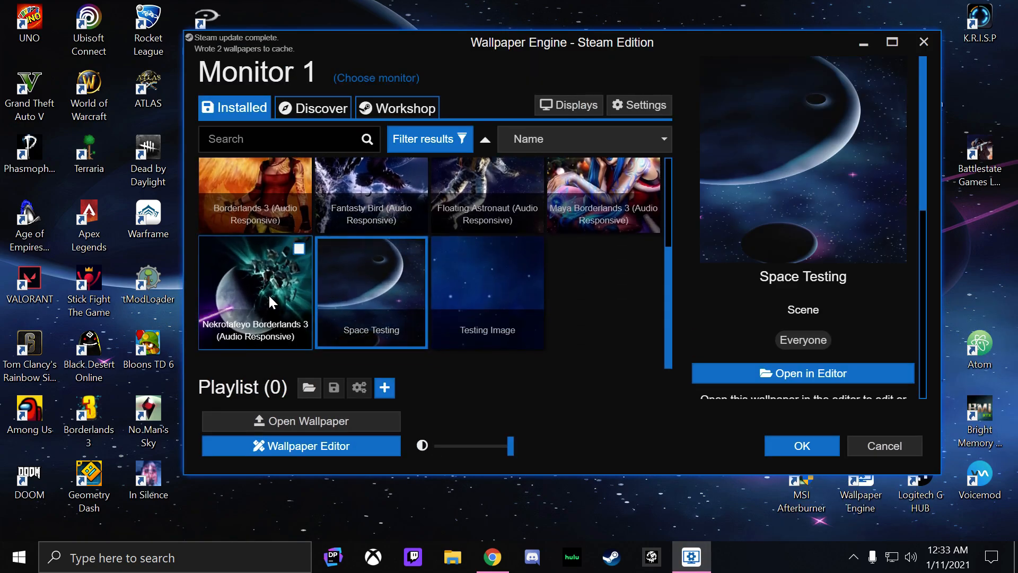
click(268, 293)
click(486, 215)
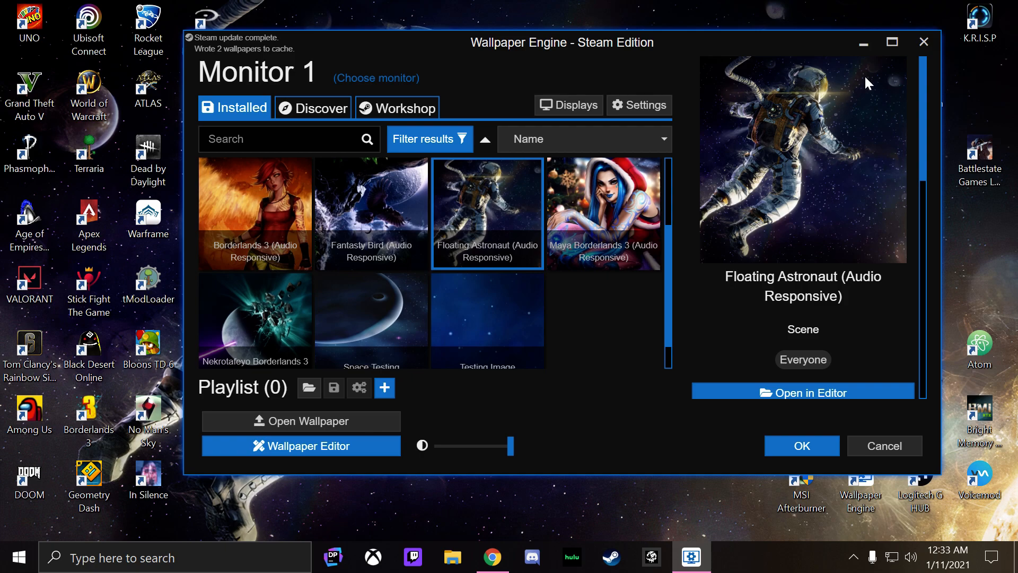
click(802, 446)
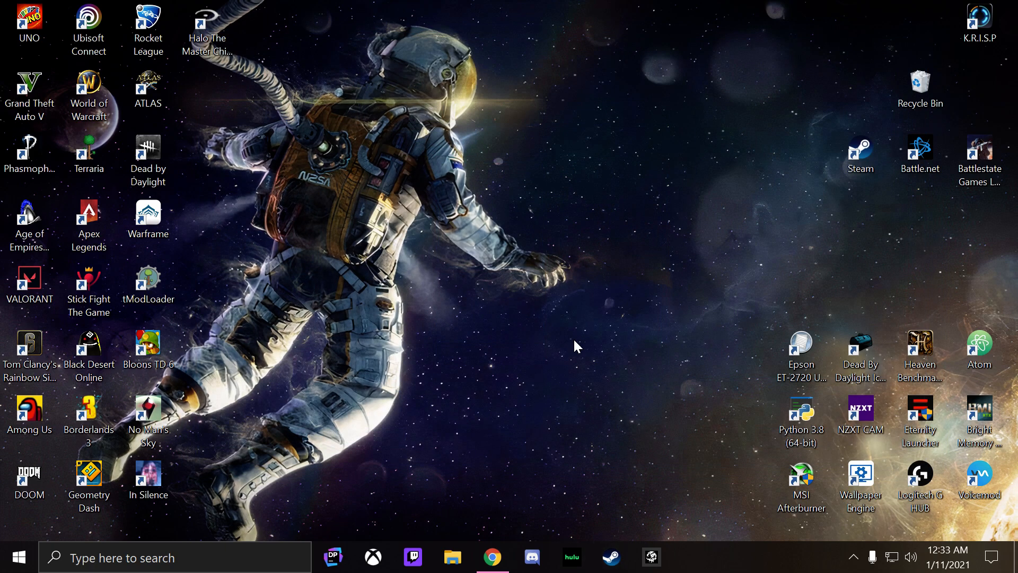